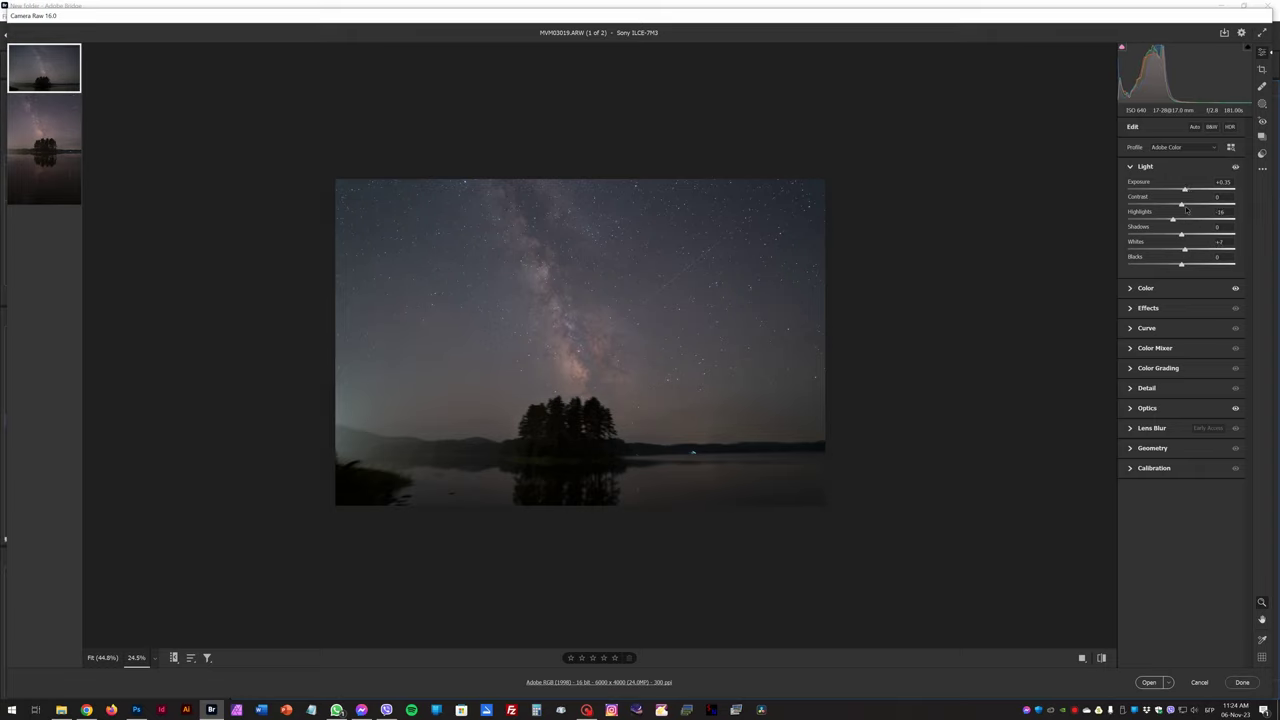
# Set the horizontal photo's exposure to +0.60 and contrast to +24, and match the vertical photo's temperature to 2350 and tint to -50
pyautogui.moveTo(1182, 204); pyautogui.dragTo(1188, 189)
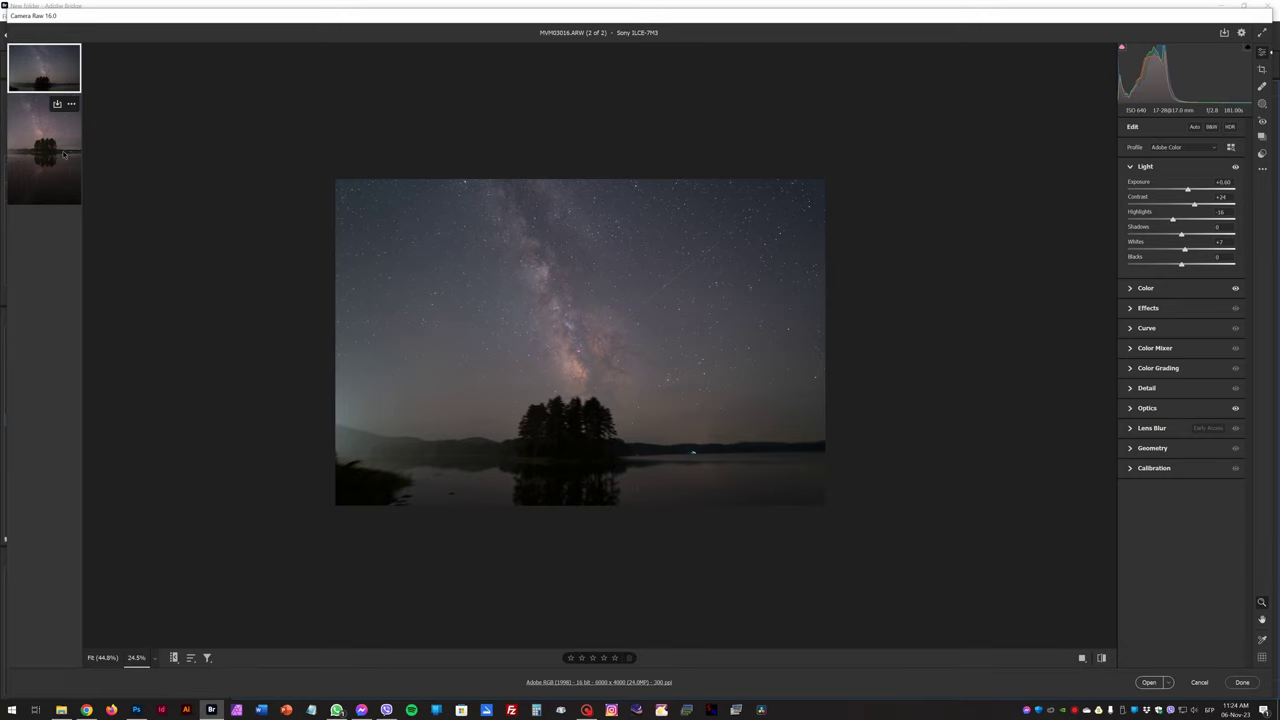
pyautogui.click(63, 153)
pyautogui.click(1163, 288)
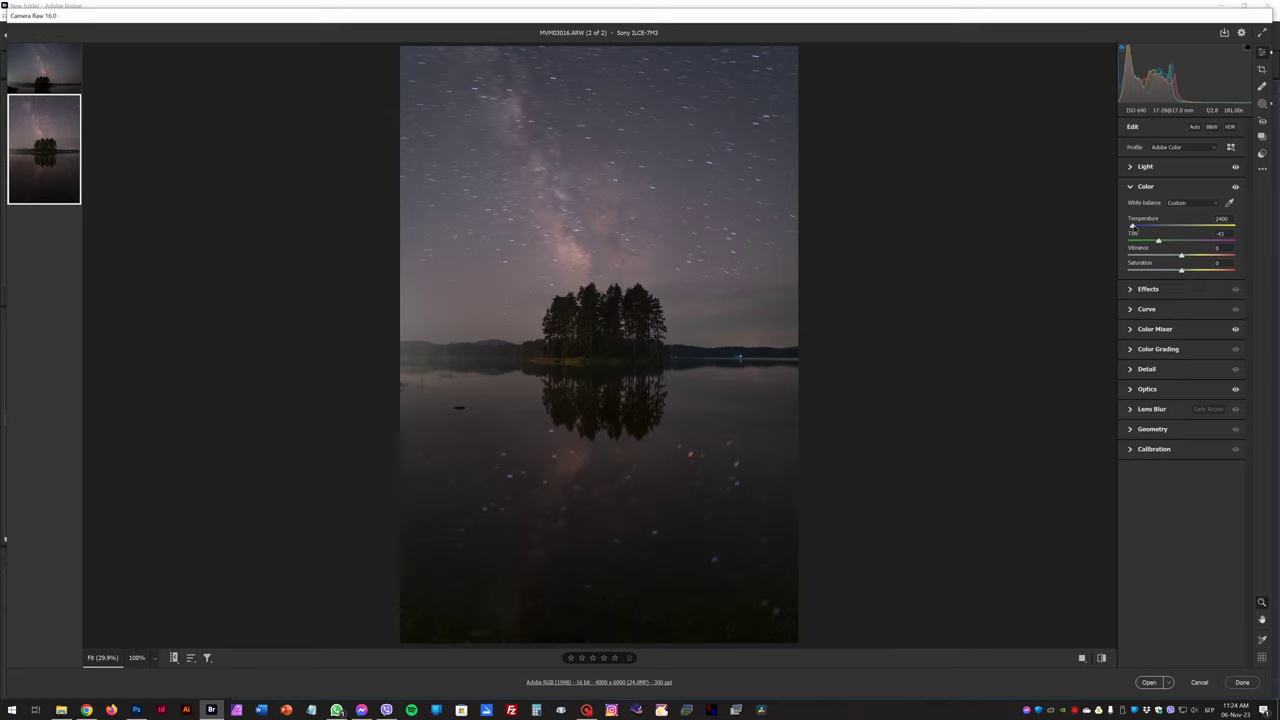
pyautogui.click(44, 67)
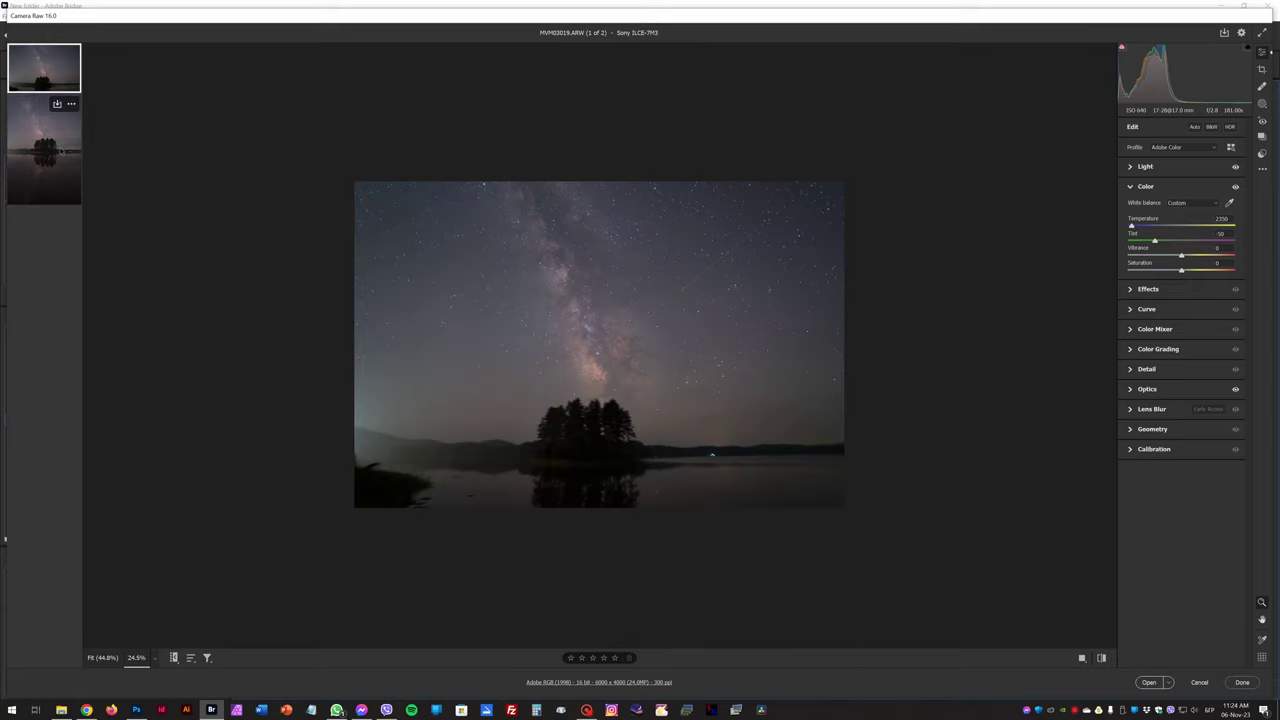
pyautogui.click(62, 162)
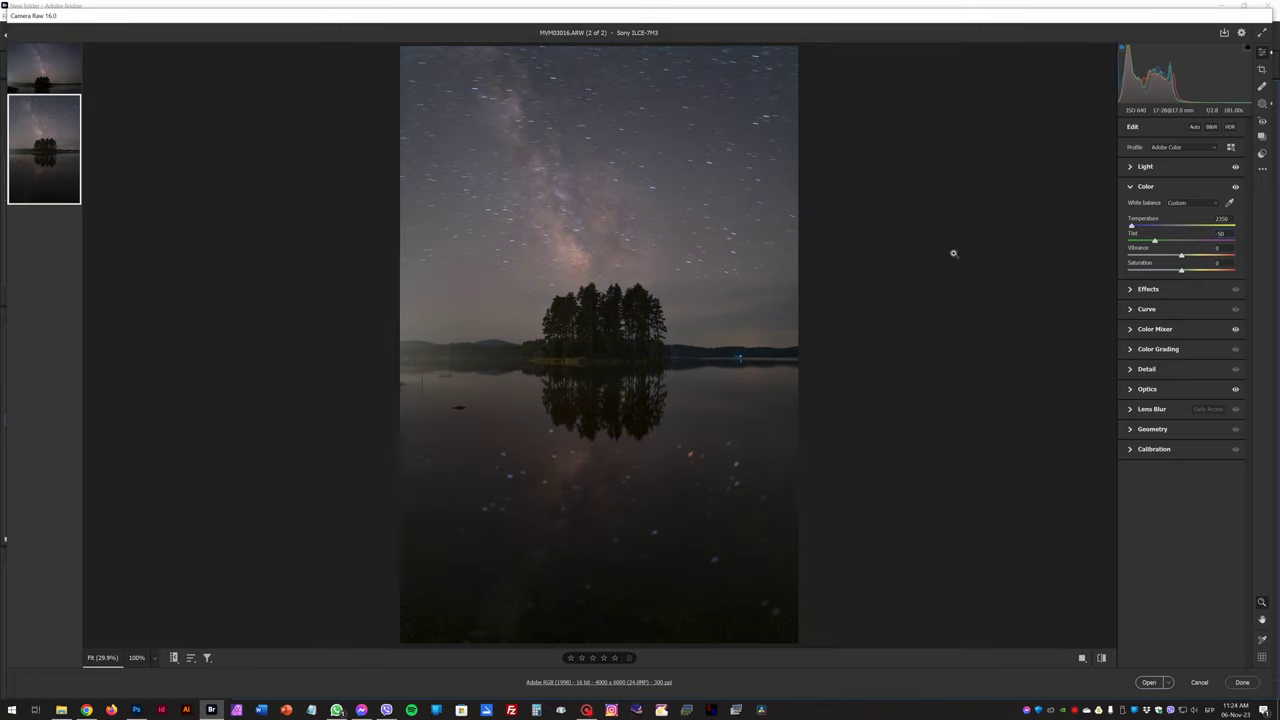
# Select both raw photos, open them in Photoshop and maximise its window
pyautogui.click(62, 86)
pyautogui.click(32, 163)
pyautogui.hotkey('ctrl', 'a')
pyautogui.click(1149, 682)
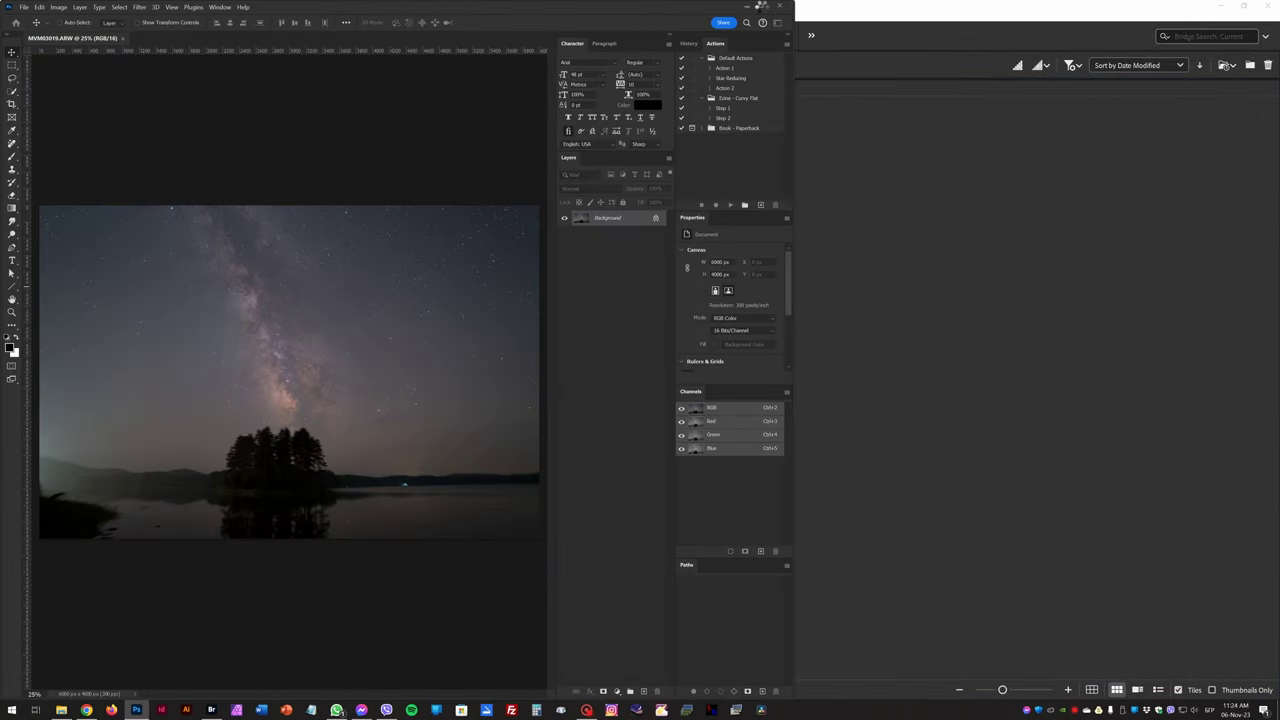
pyautogui.click(768, 7)
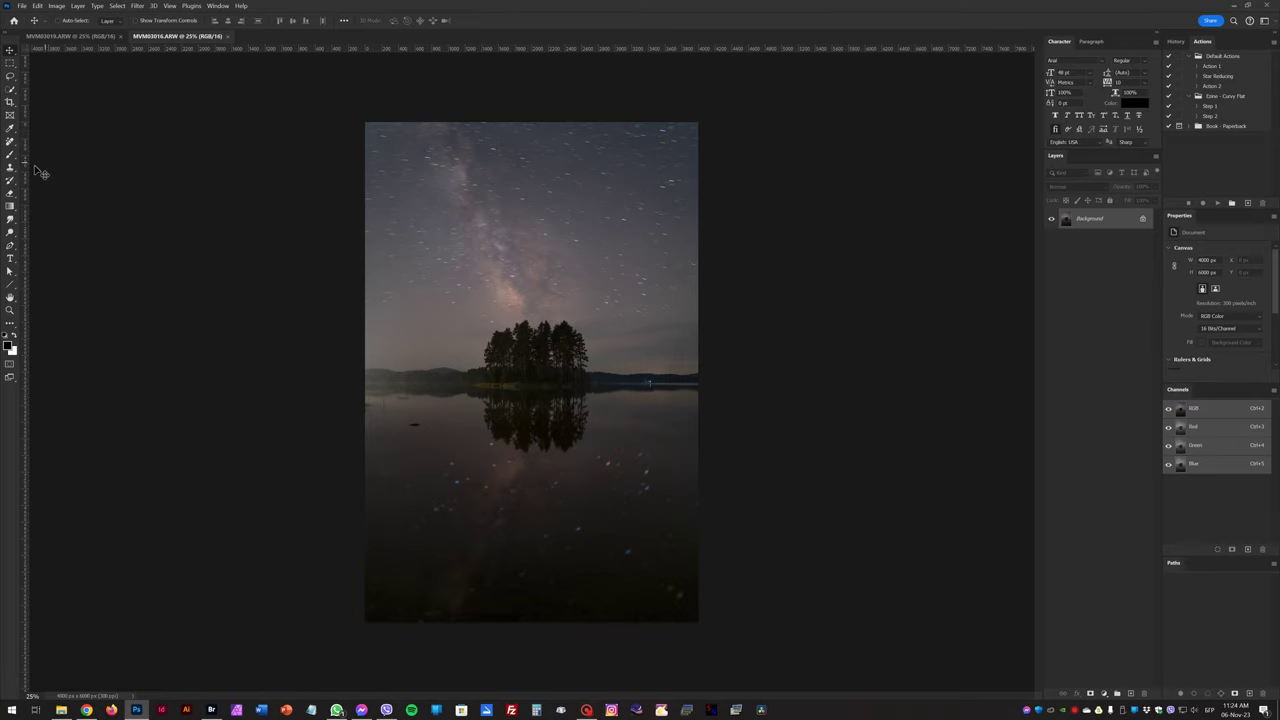
# Try to isolate the foreground by selecting the sky with the Quick Selection tool and inverting the selection
pyautogui.click(11, 89)
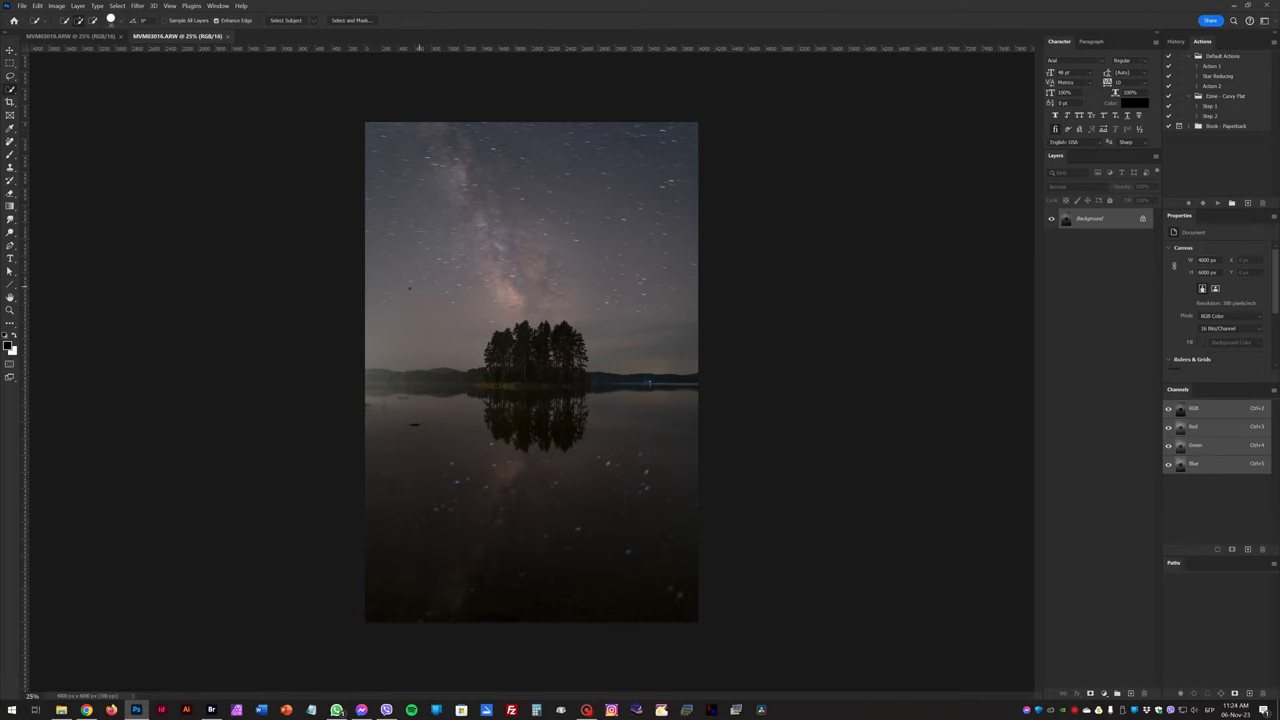
pyautogui.moveTo(409, 287); pyautogui.dragTo(621, 288)
pyautogui.hotkey('ctrl', '+')
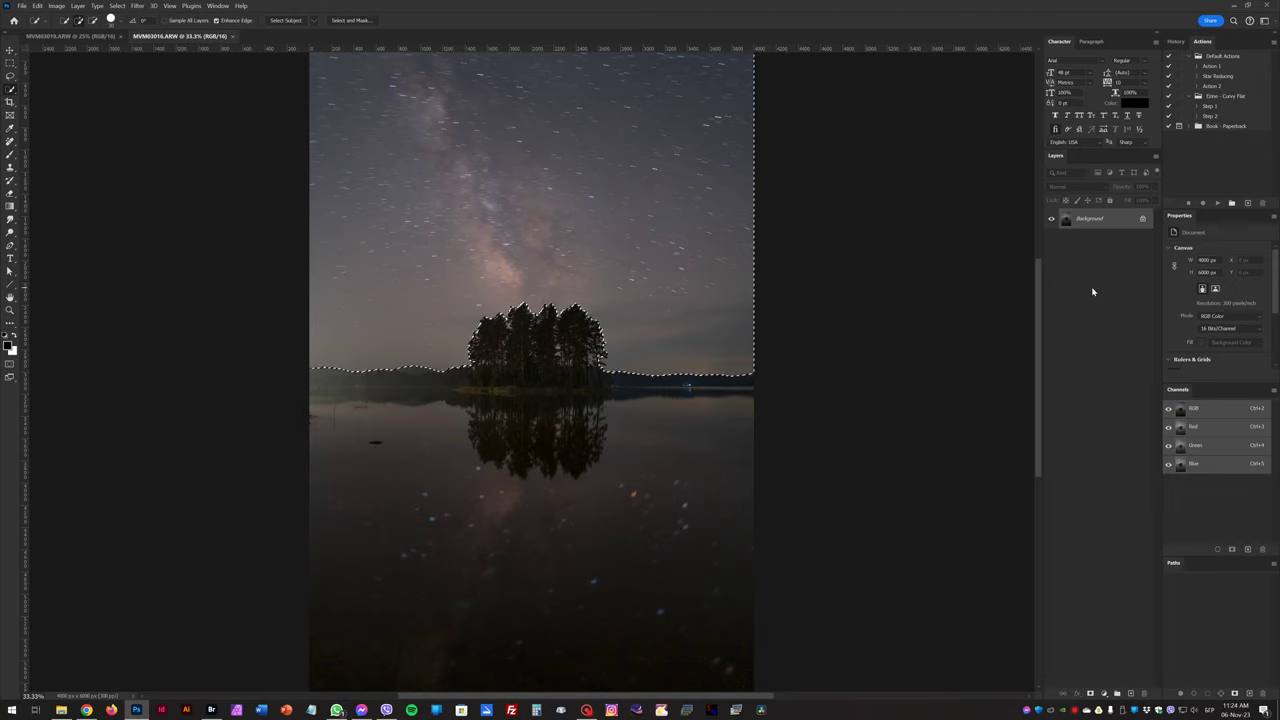
pyautogui.hotkey('ctrl', 'shift', 'i')
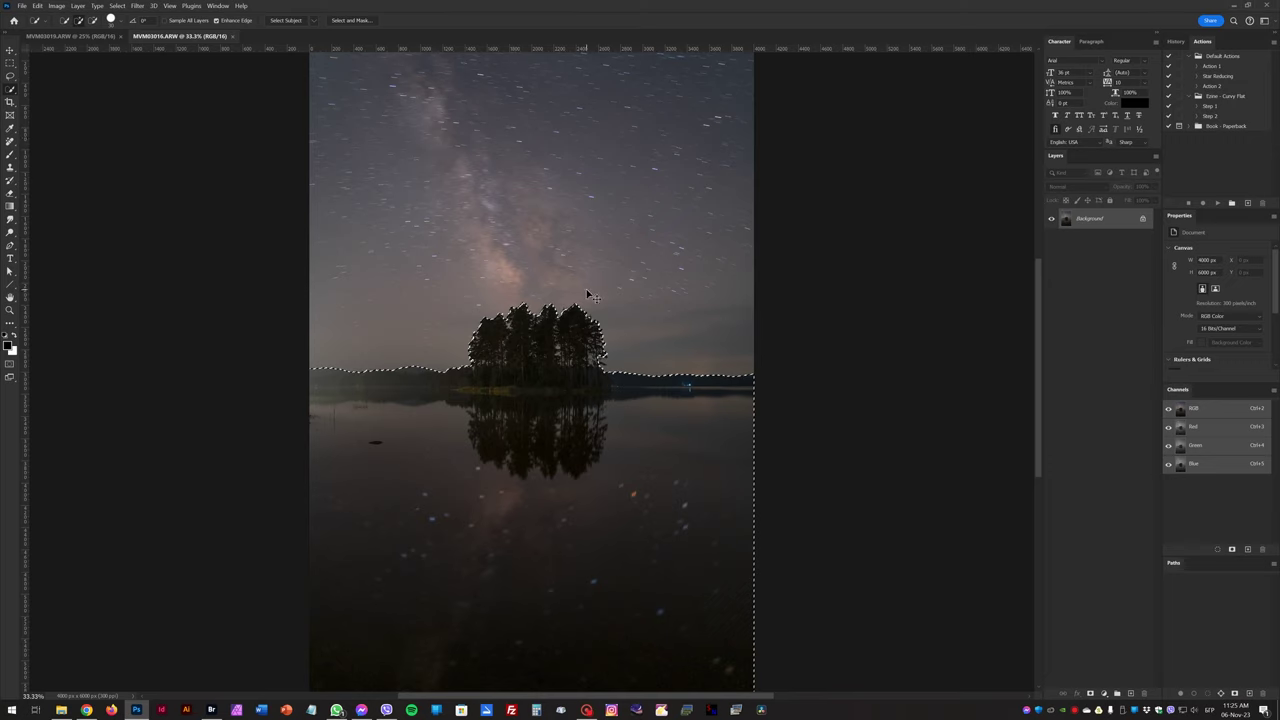
pyautogui.hotkey('ctrl', 'd')
pyautogui.press('v')
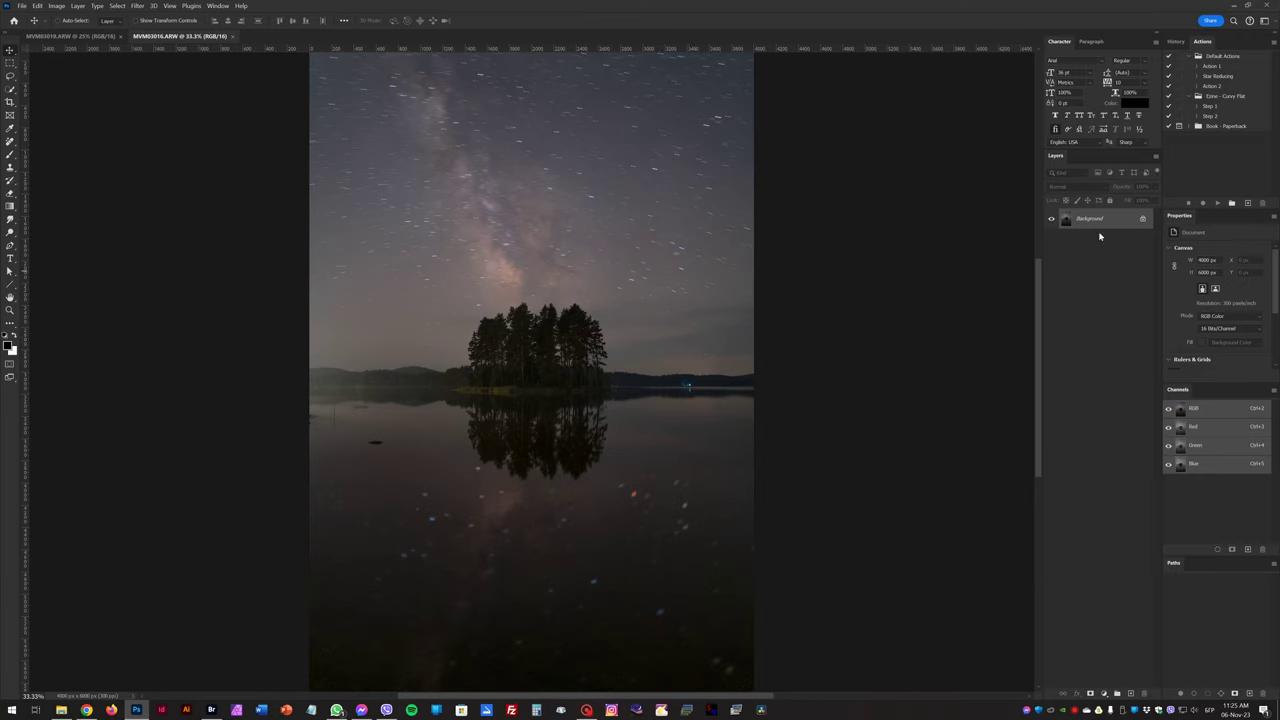
# Duplicate the vertical photo's background layer and reduce the copy's saturation to -100 with the Camera Raw Filter
pyautogui.moveTo(1106, 228); pyautogui.dragTo(1106, 223)
pyautogui.hotkey('ctrl', 'j')
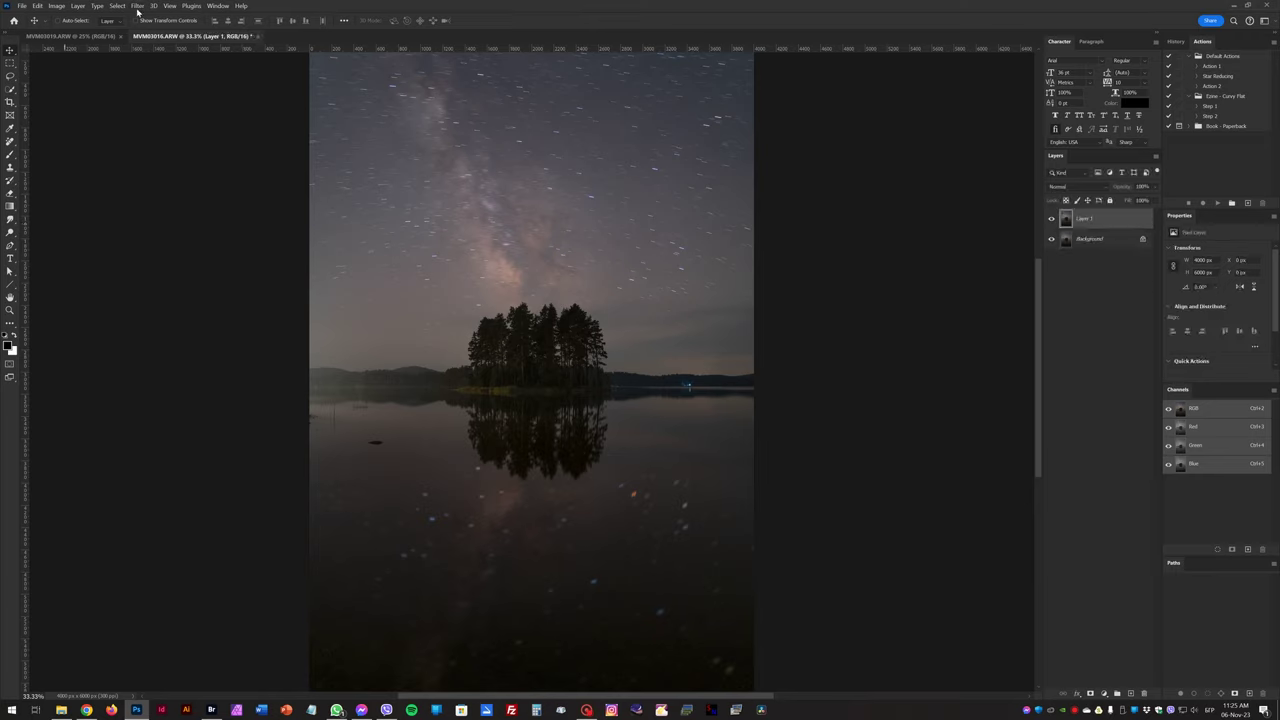
pyautogui.click(137, 6)
pyautogui.click(175, 72)
pyautogui.moveTo(1180, 270); pyautogui.dragTo(1094, 268)
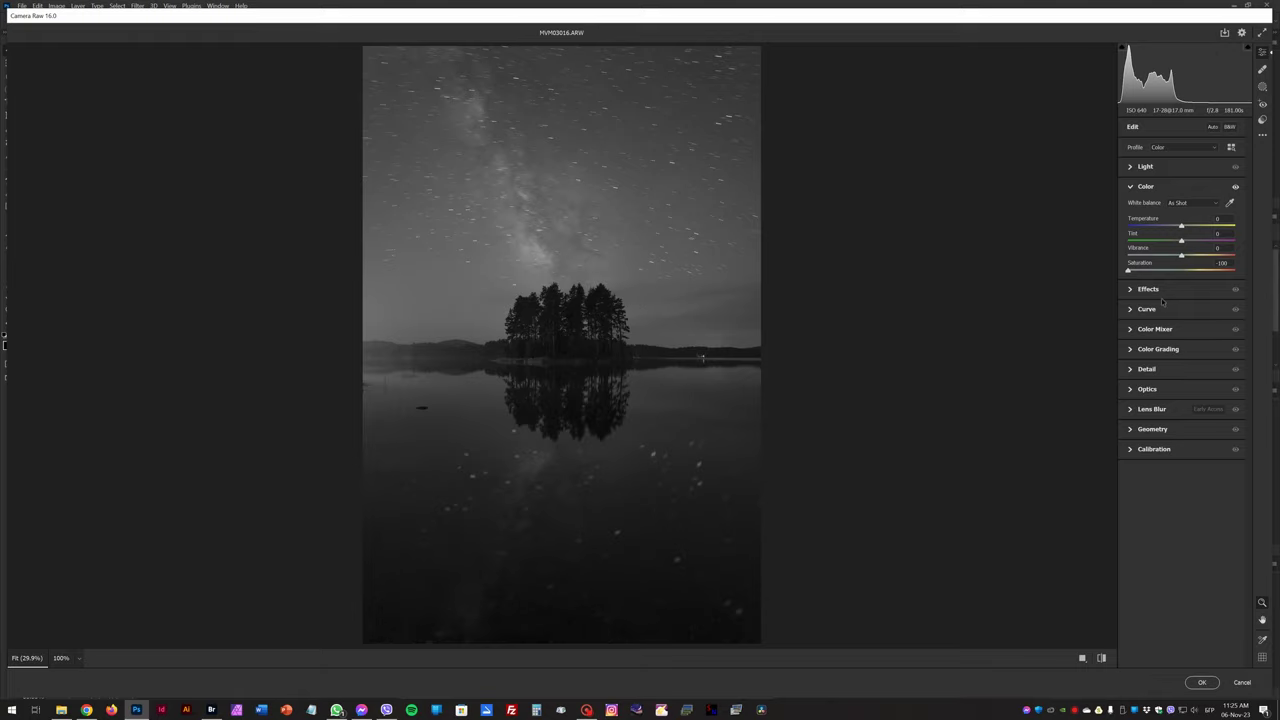
# Set exposure to +1.50, contrast and highlights to +100, whites to -40 and blacks to -64, and adjust the shadows
pyautogui.click(1145, 166)
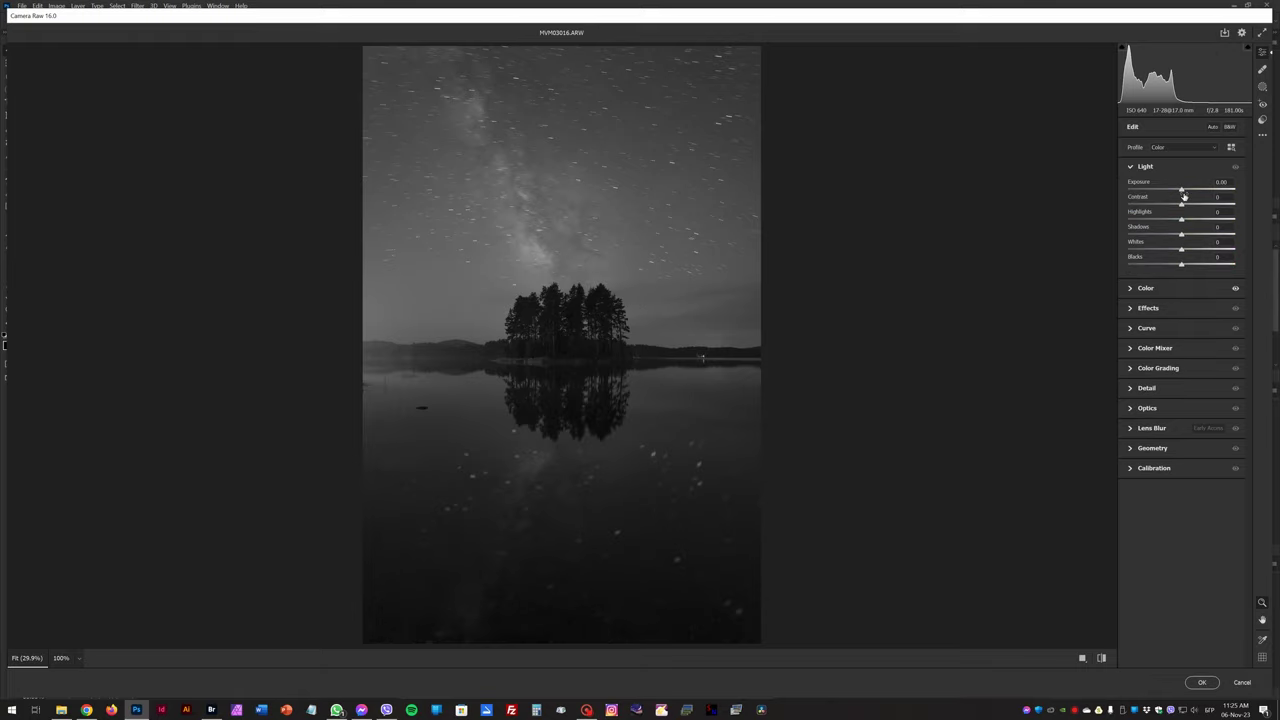
pyautogui.moveTo(1183, 193); pyautogui.dragTo(1193, 190)
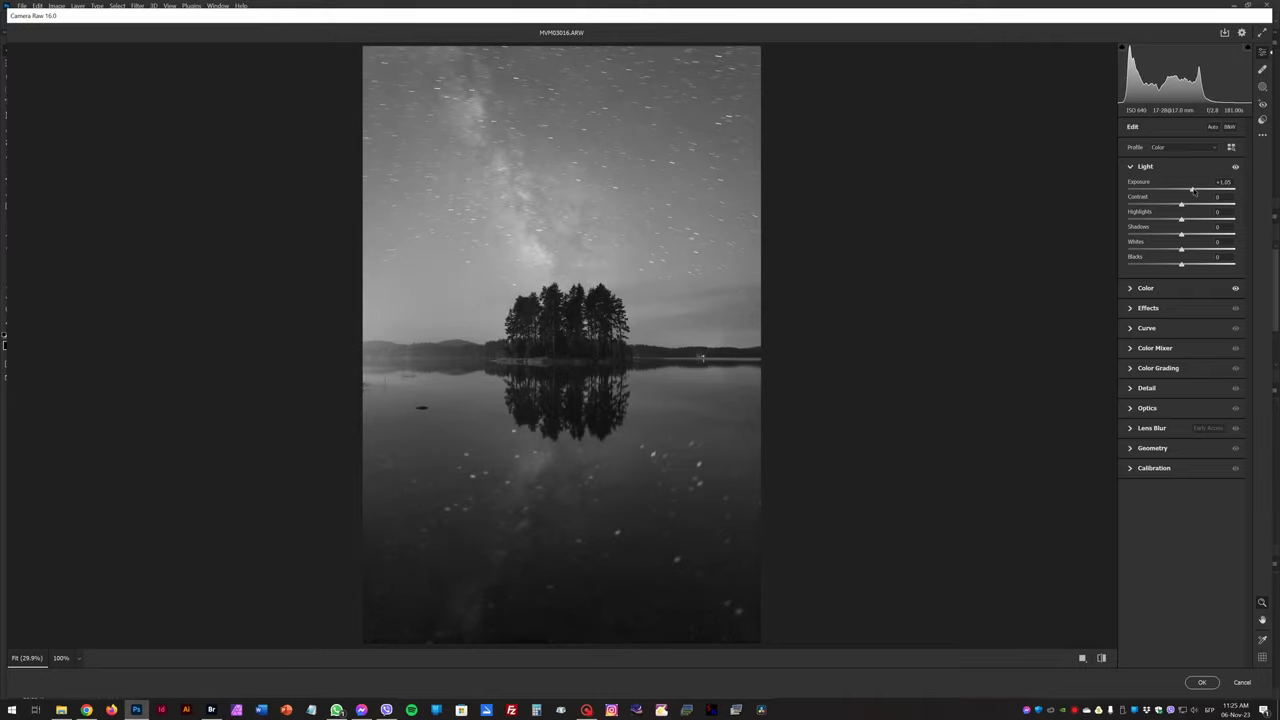
pyautogui.moveTo(1181, 204); pyautogui.dragTo(1236, 204)
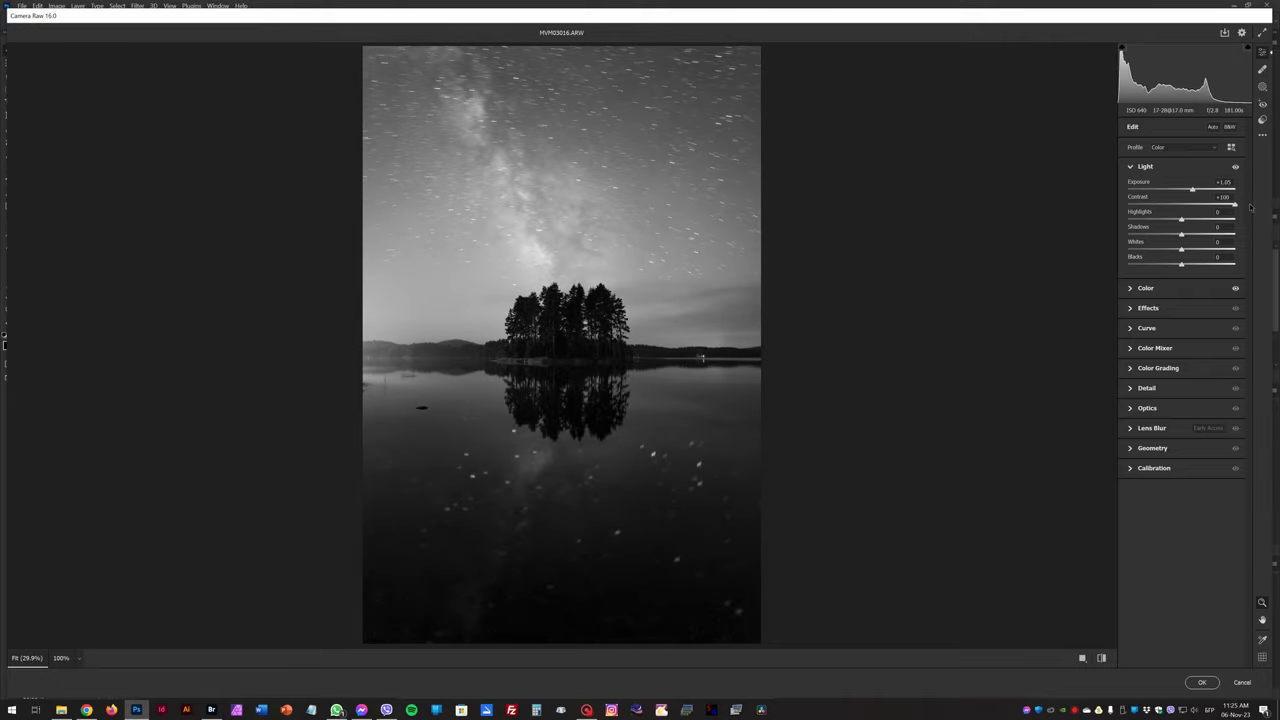
pyautogui.moveTo(1181, 263); pyautogui.dragTo(1147, 263)
pyautogui.moveTo(1193, 190); pyautogui.dragTo(1199, 190)
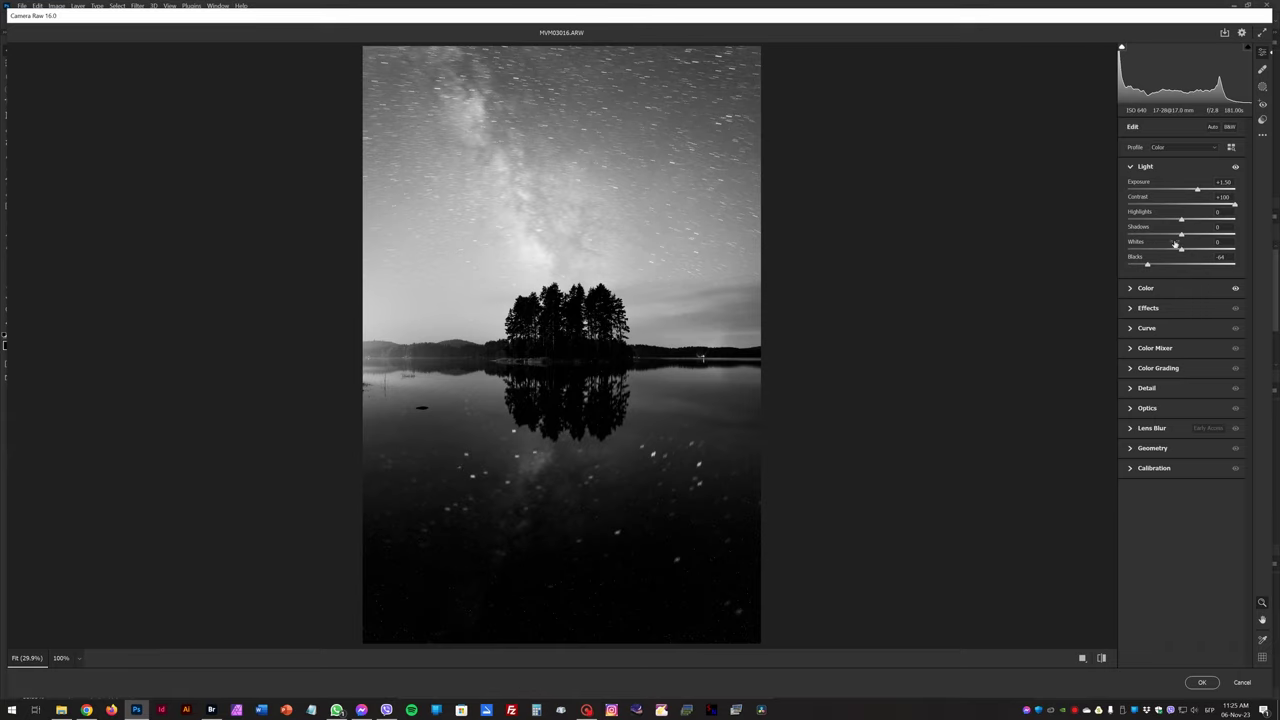
pyautogui.moveTo(1175, 245); pyautogui.dragTo(1269, 222)
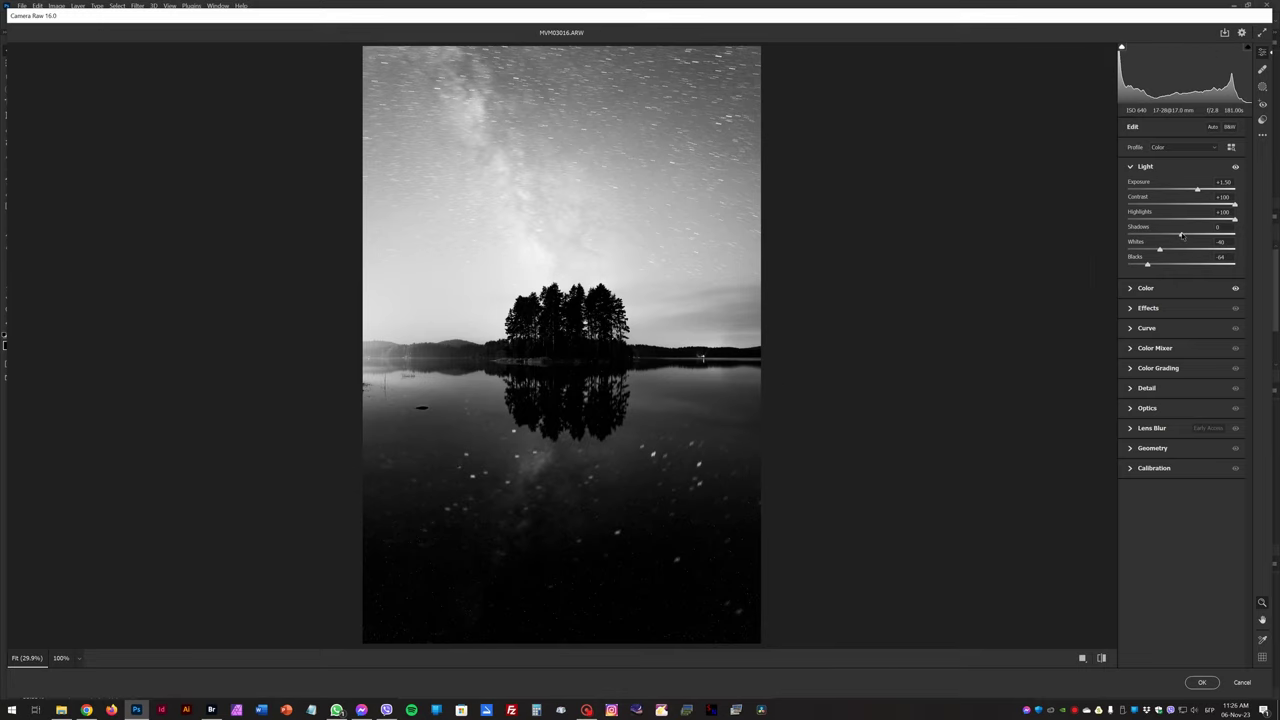
pyautogui.moveTo(1182, 234); pyautogui.dragTo(1204, 236)
# Add a radial gradient mask over the shoreline left of the trees with blacks -100, exposure -0.35 and whites about +53
pyautogui.click(1262, 87)
pyautogui.click(1156, 244)
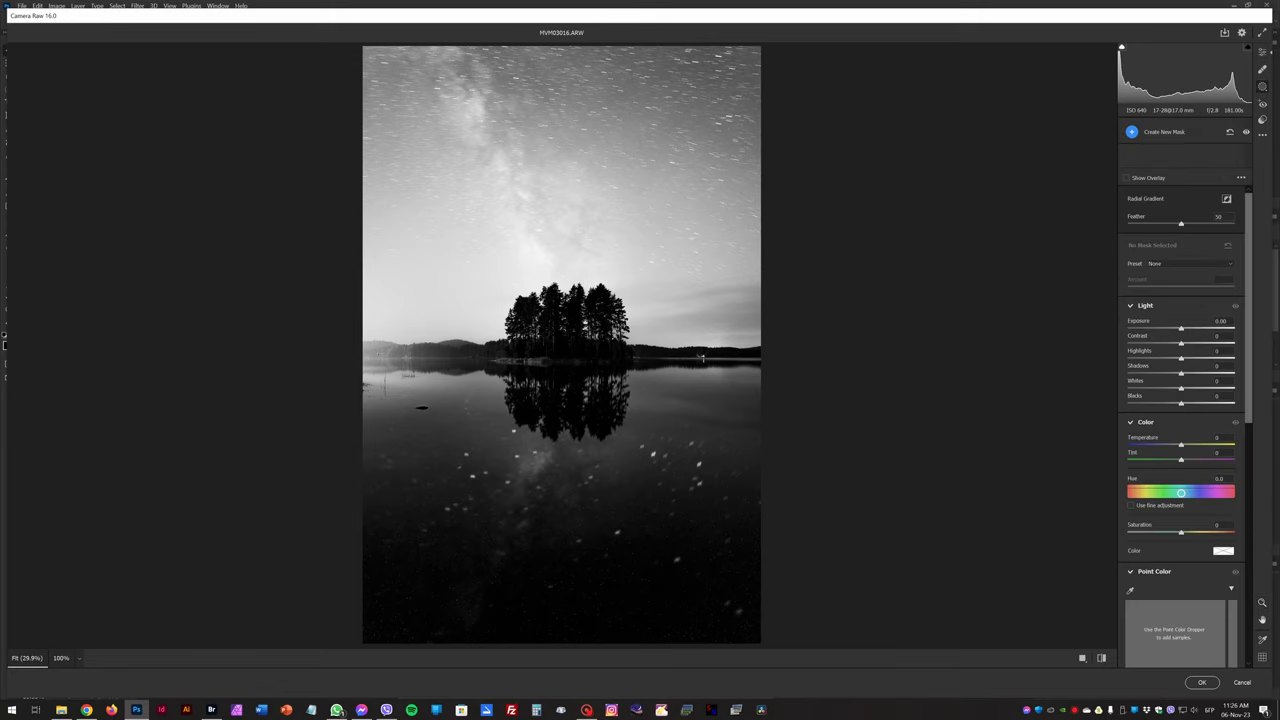
pyautogui.moveTo(398, 355)
pyautogui.mouseDown()
pyautogui.moveTo(434, 361)
pyautogui.moveTo(436, 386)
pyautogui.mouseUp()
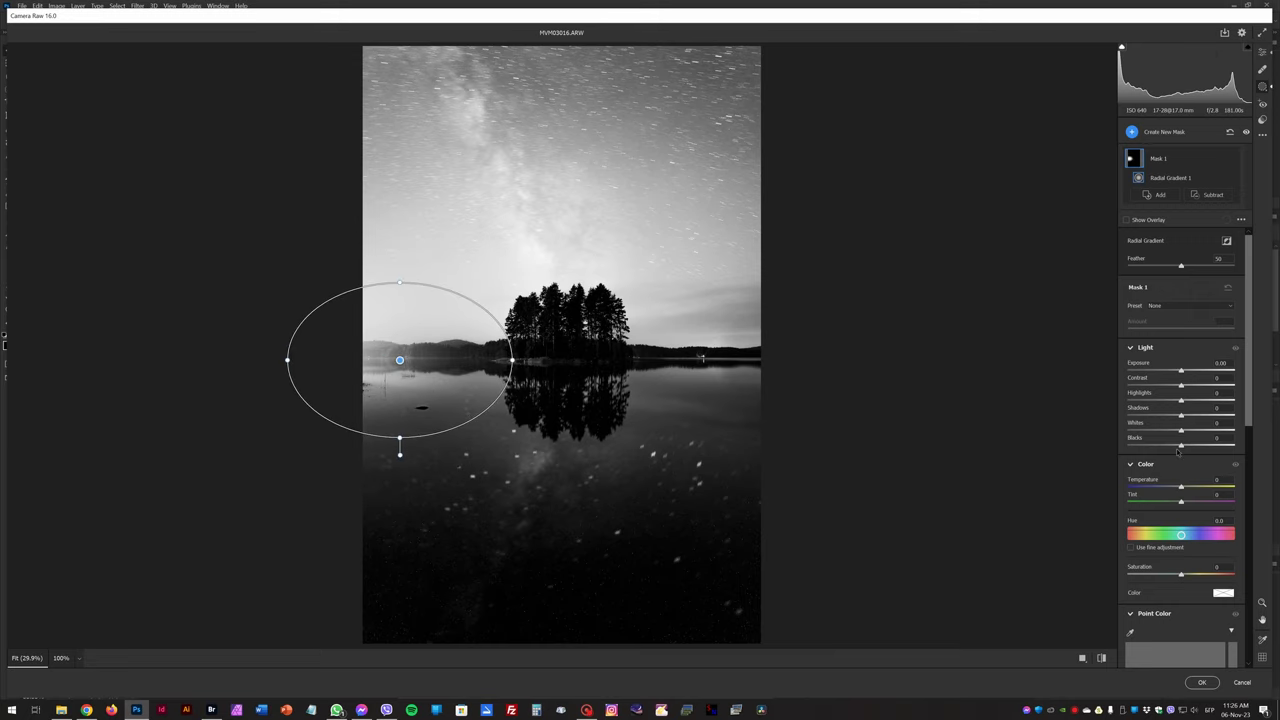
pyautogui.moveTo(1178, 443); pyautogui.dragTo(1125, 444)
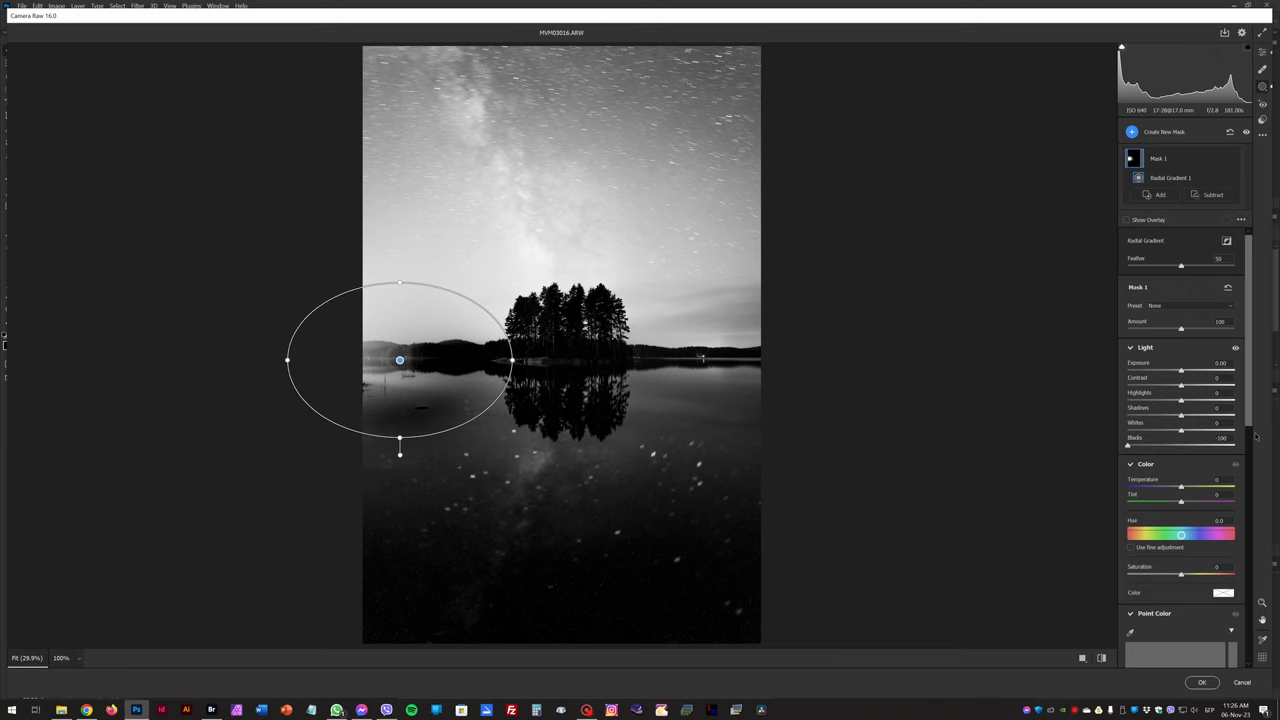
pyautogui.moveTo(1181, 370); pyautogui.dragTo(1178, 370)
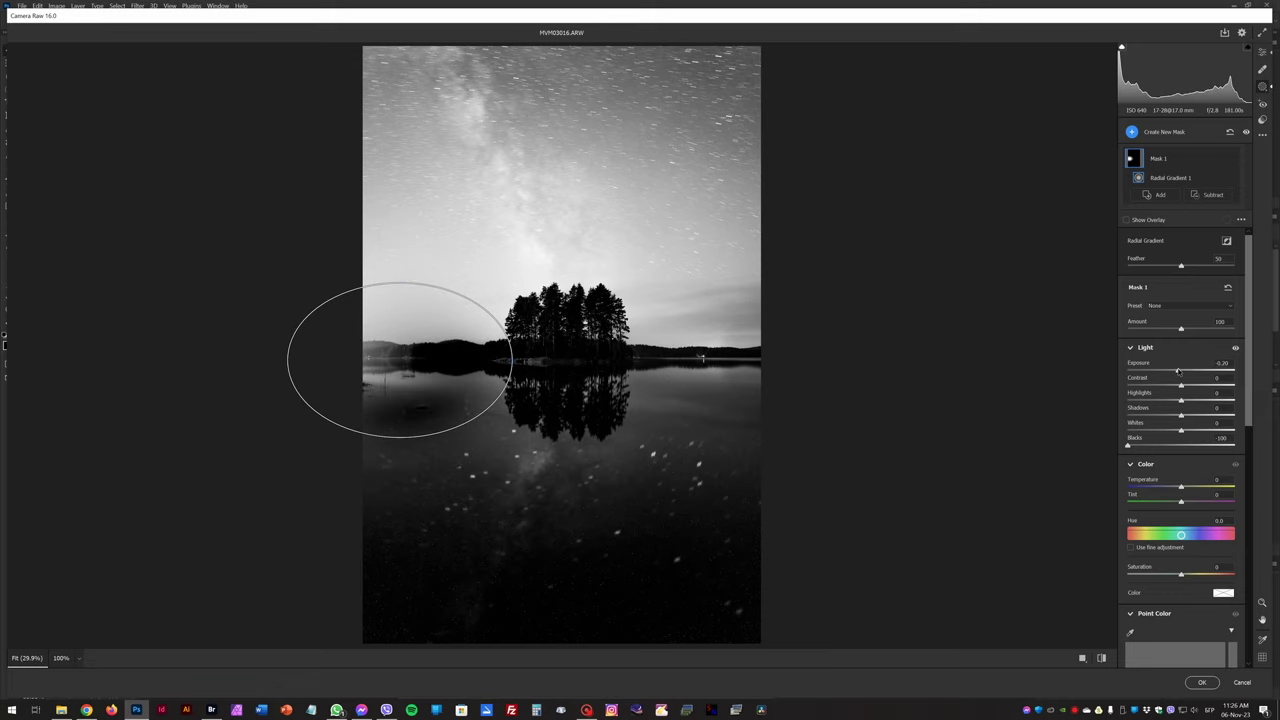
pyautogui.moveTo(1181, 430); pyautogui.dragTo(1214, 431)
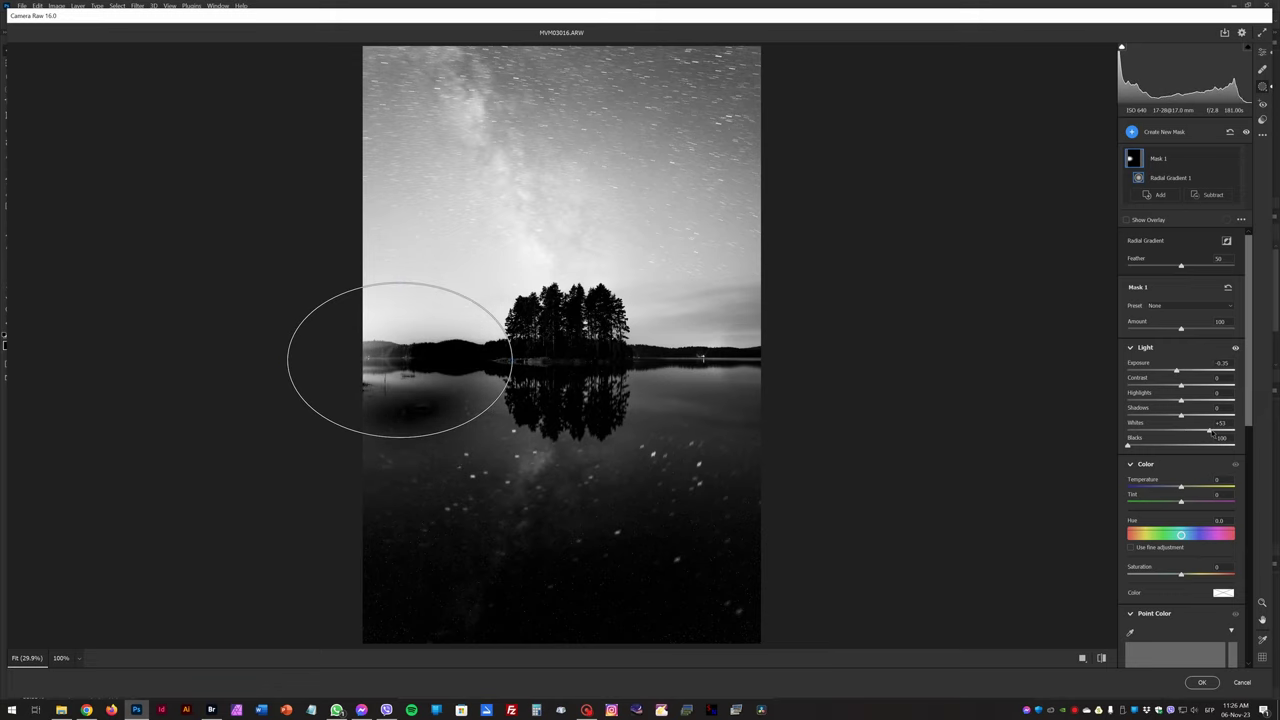
# Add a second radial gradient mask on the shoreline at the photo's left edge with blacks -100 and whites about +27
pyautogui.click(1131, 131)
pyautogui.click(1165, 217)
pyautogui.moveTo(344, 358); pyautogui.dragTo(437, 428)
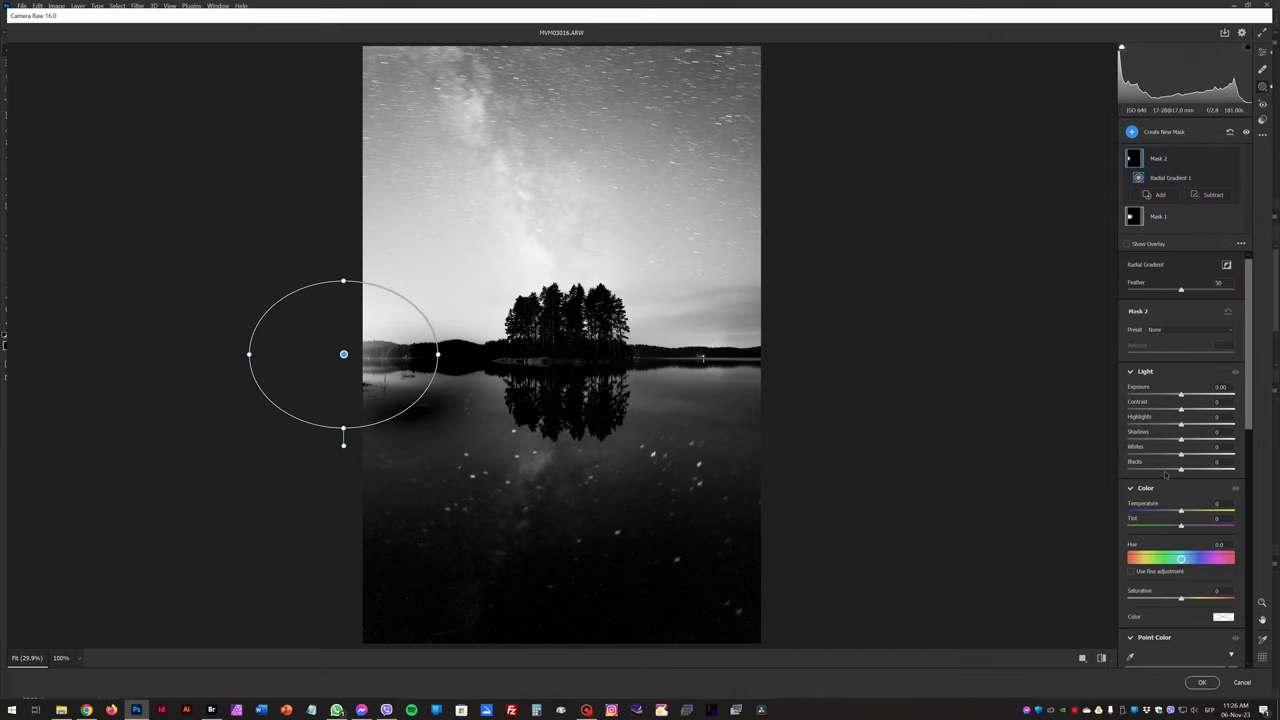
pyautogui.moveTo(1181, 466); pyautogui.dragTo(1061, 463)
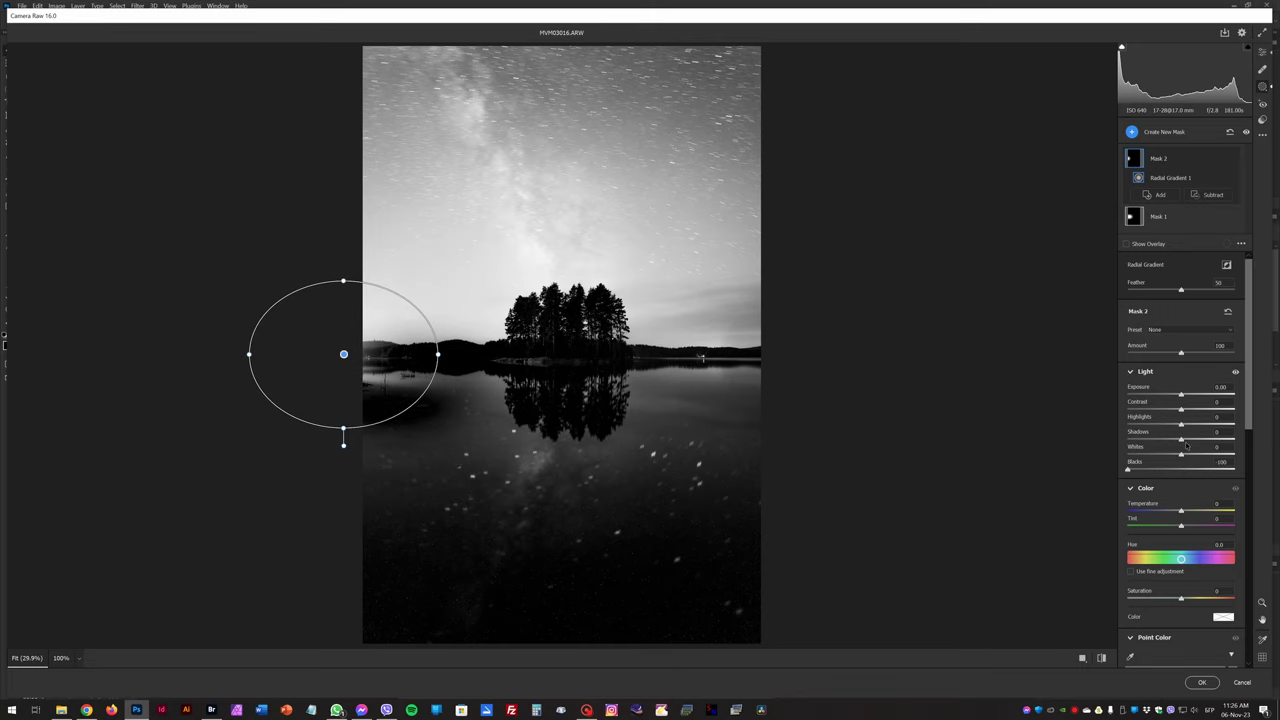
pyautogui.moveTo(1181, 454); pyautogui.dragTo(1199, 455)
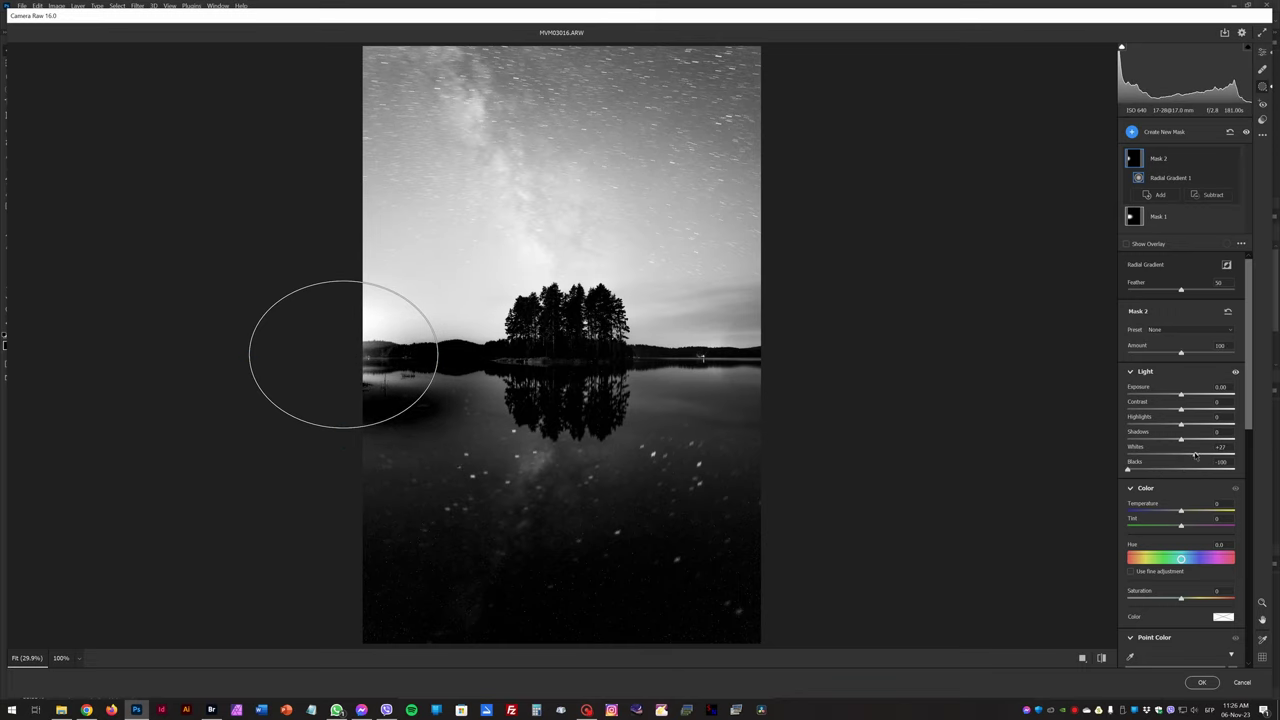
# Add a radial gradient mask over the sky right of the trees with whites +100, blacks -100, contrast +20 and exposure +0.20, and apply the filter
pyautogui.click(1150, 131)
pyautogui.click(1170, 222)
pyautogui.moveTo(687, 310); pyautogui.dragTo(842, 392)
pyautogui.moveTo(1188, 482); pyautogui.dragTo(1232, 479)
pyautogui.moveTo(1135, 492); pyautogui.dragTo(1126, 493)
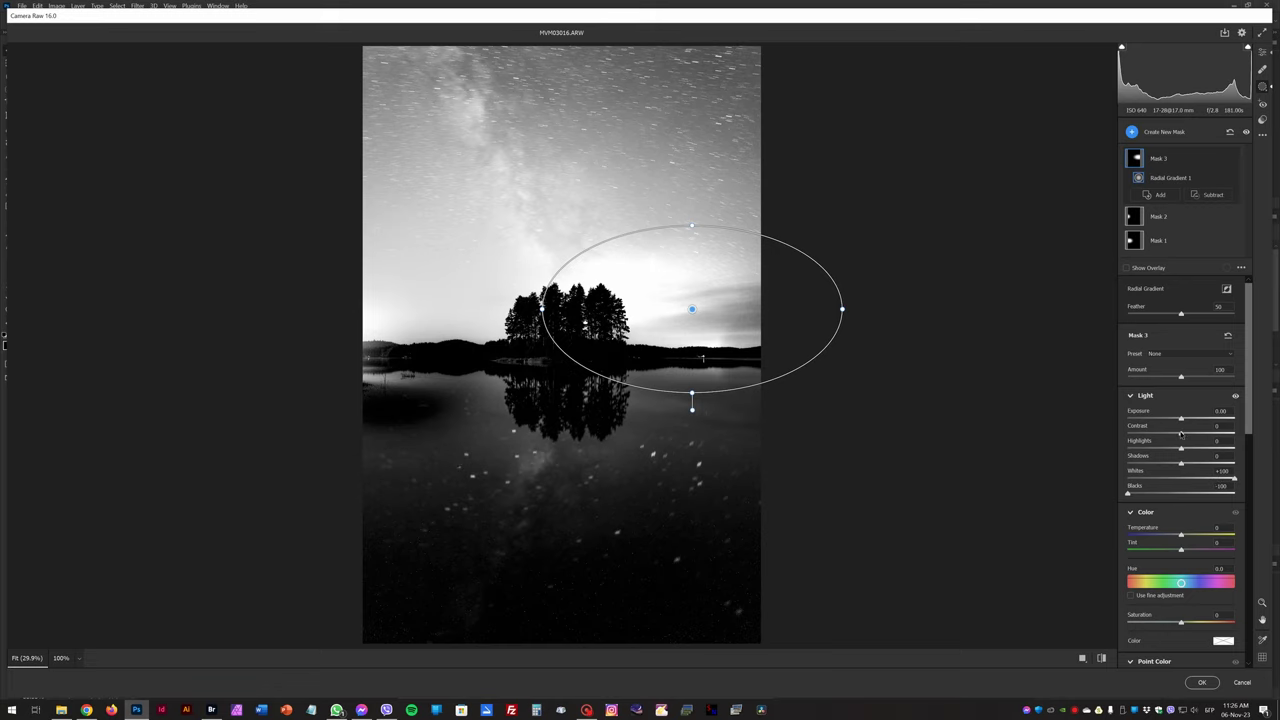
pyautogui.moveTo(1181, 433)
pyautogui.mouseDown()
pyautogui.moveTo(1206, 435)
pyautogui.moveTo(1190, 432)
pyautogui.mouseUp()
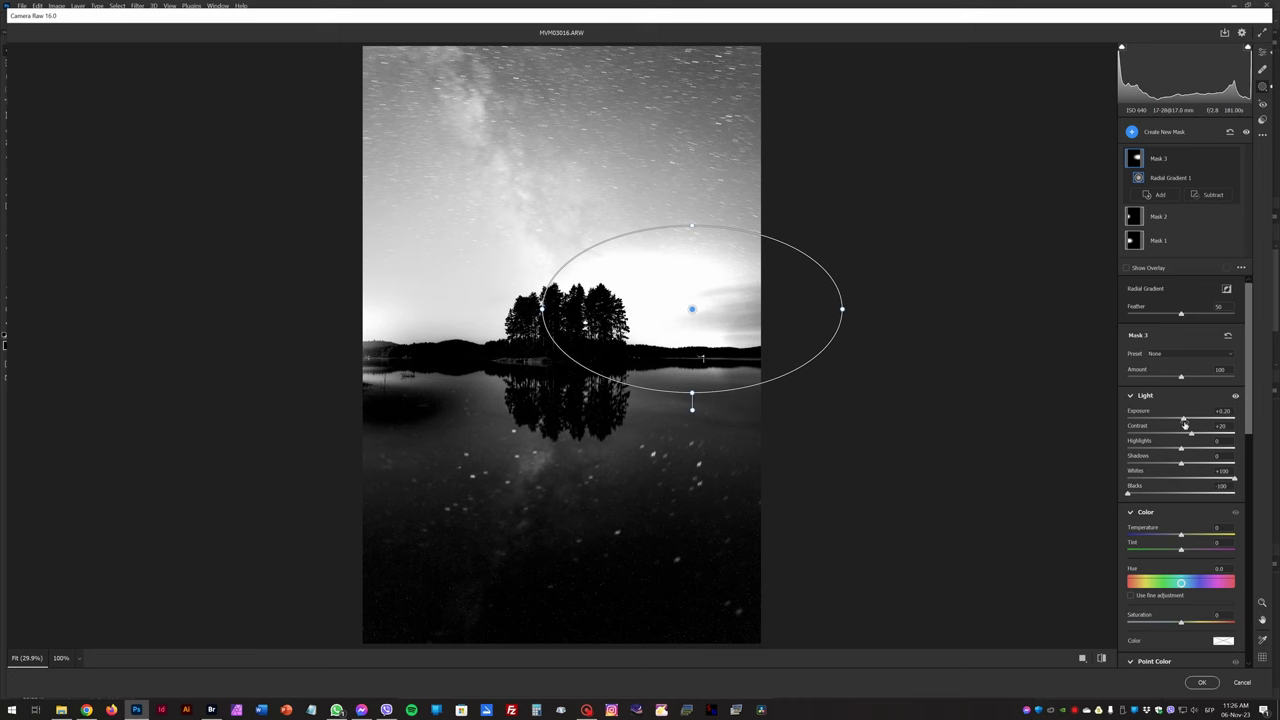
pyautogui.click(1200, 682)
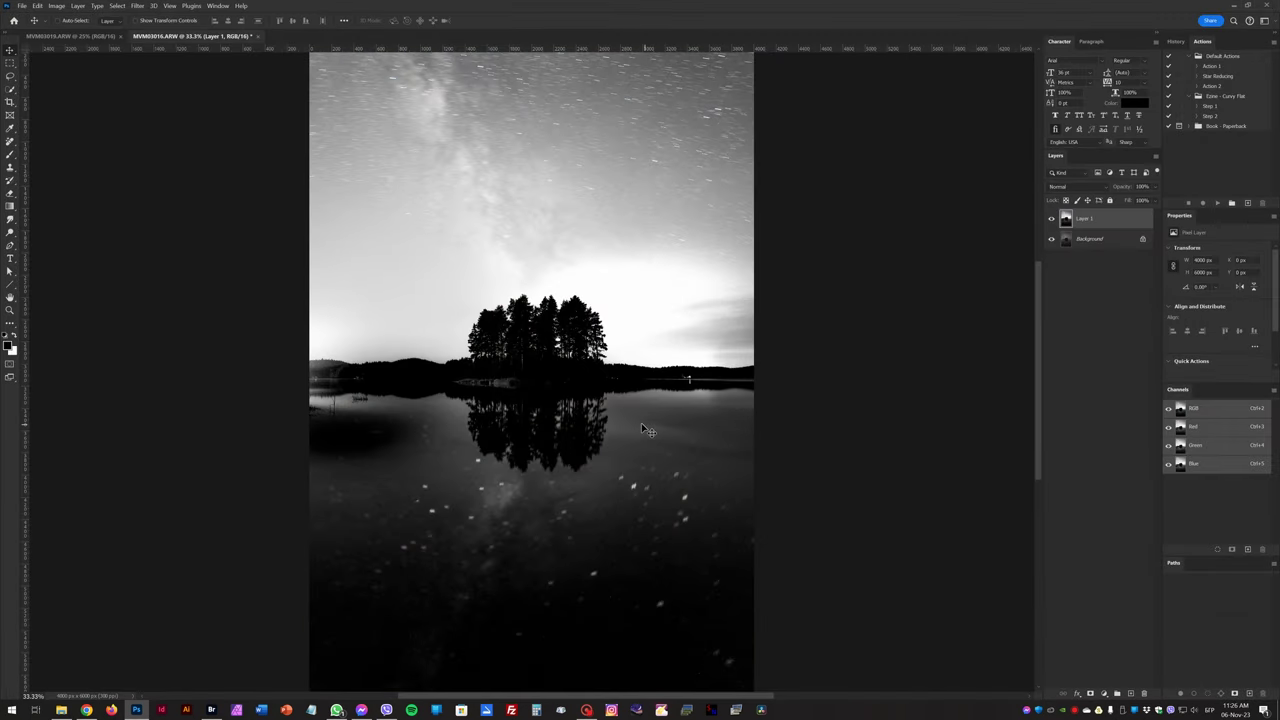
# Select the whole water area below the shoreline with the Rectangular Marquee, fill it with black and deselect
pyautogui.click(11, 64)
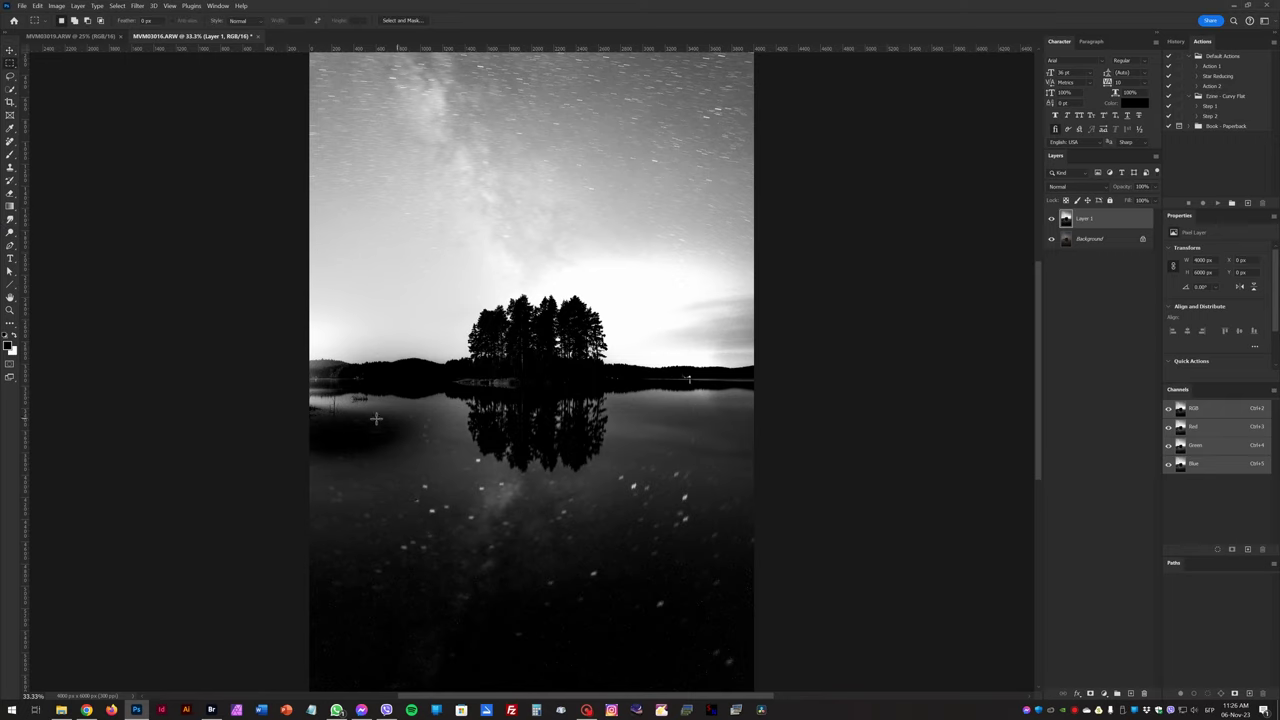
pyautogui.moveTo(301, 375); pyautogui.dragTo(836, 547)
pyautogui.scroll(3, 786, 414)
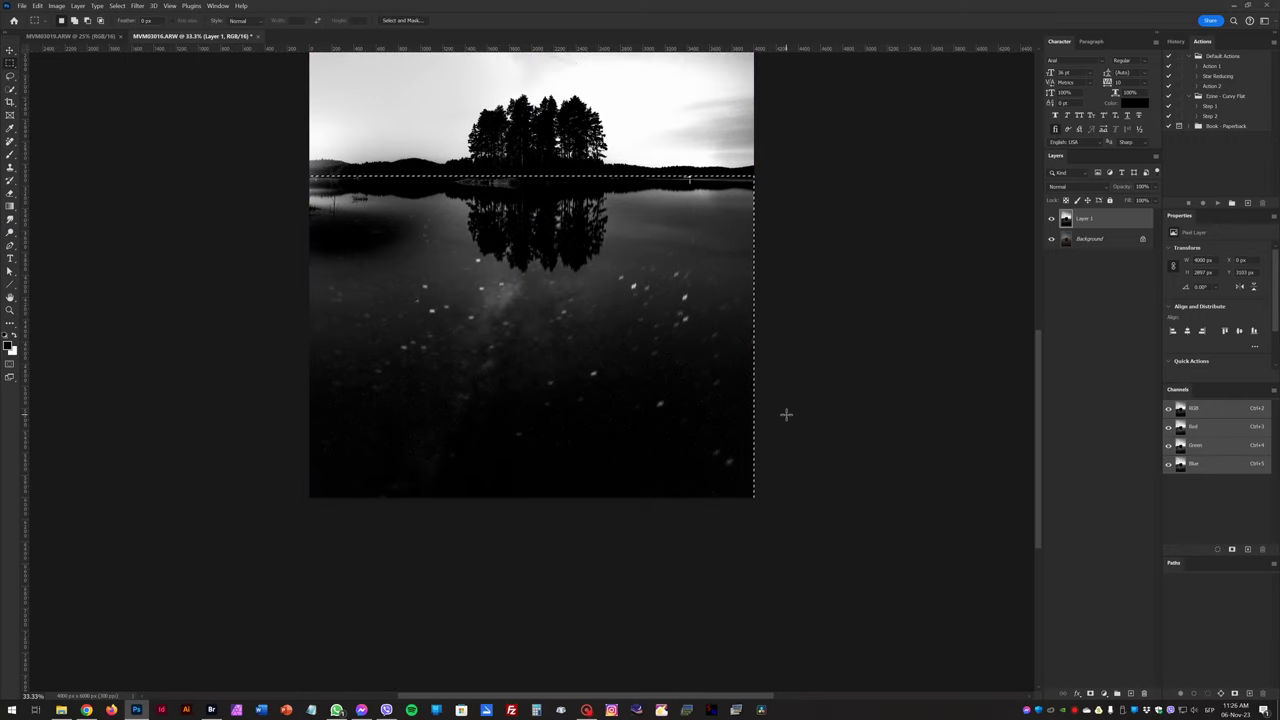
pyautogui.hotkey('alt', 'BackSpace')
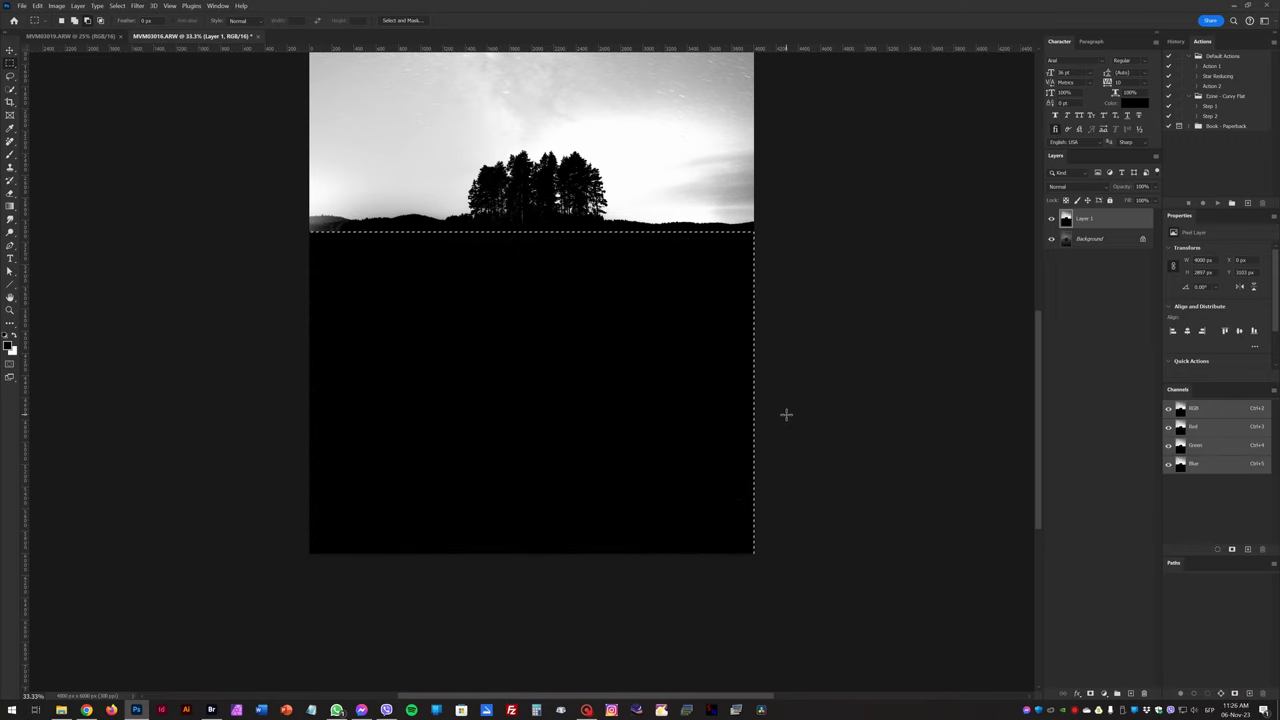
pyautogui.hotkey('ctrl', 'd')
# Paint the whole sky white on the black-and-white layer with a soft brush at 0% hardness in Overlay mode
pyautogui.moveTo(557, 300); pyautogui.dragTo(574, 431)
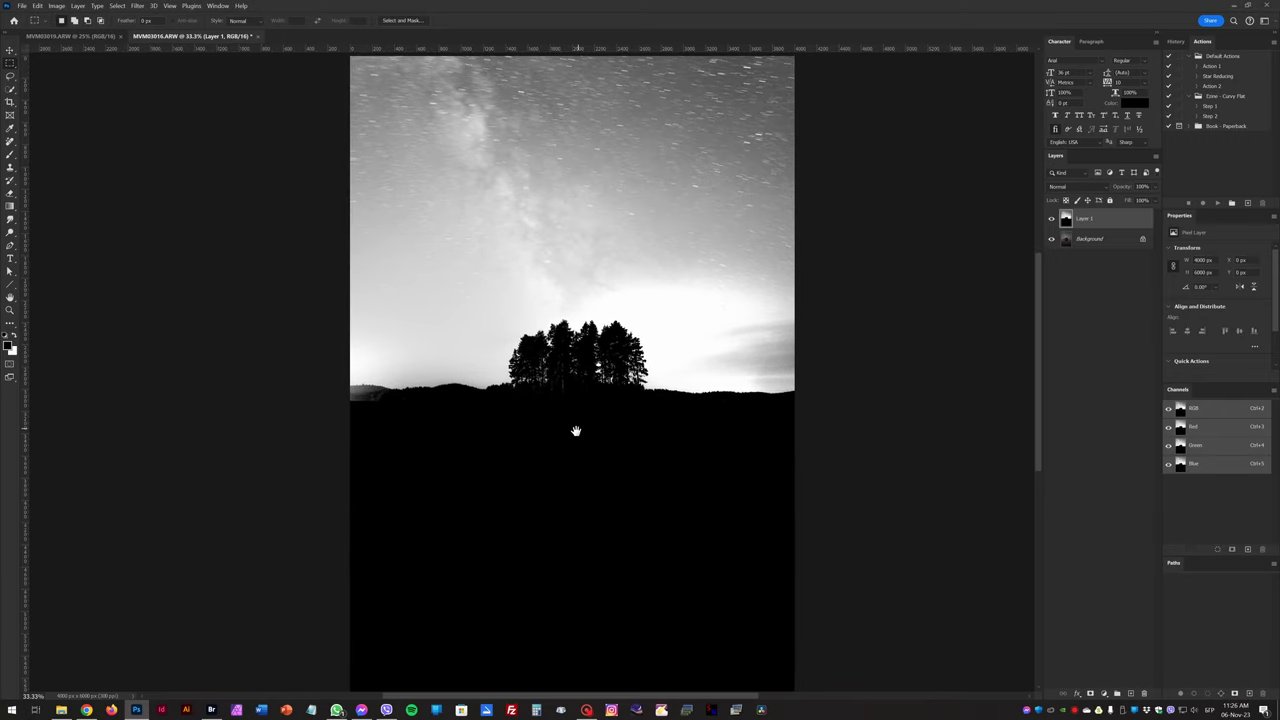
pyautogui.press('v')
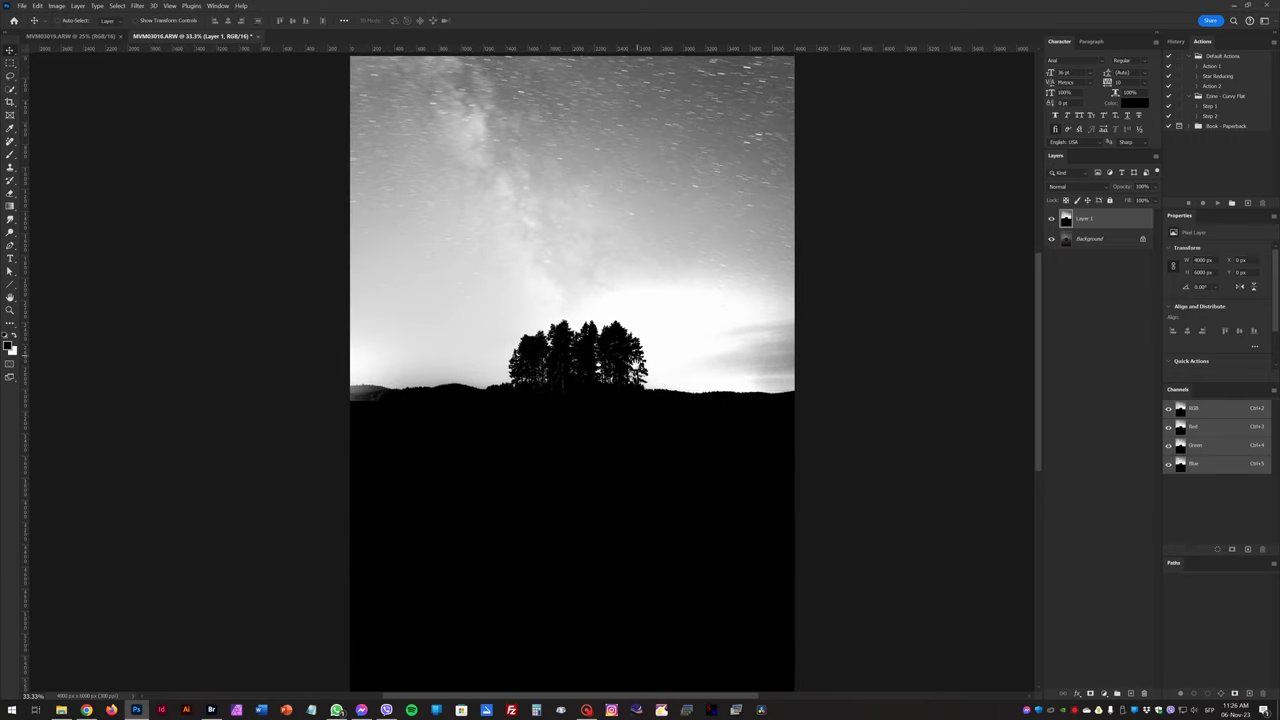
pyautogui.scroll(1, 452, 332)
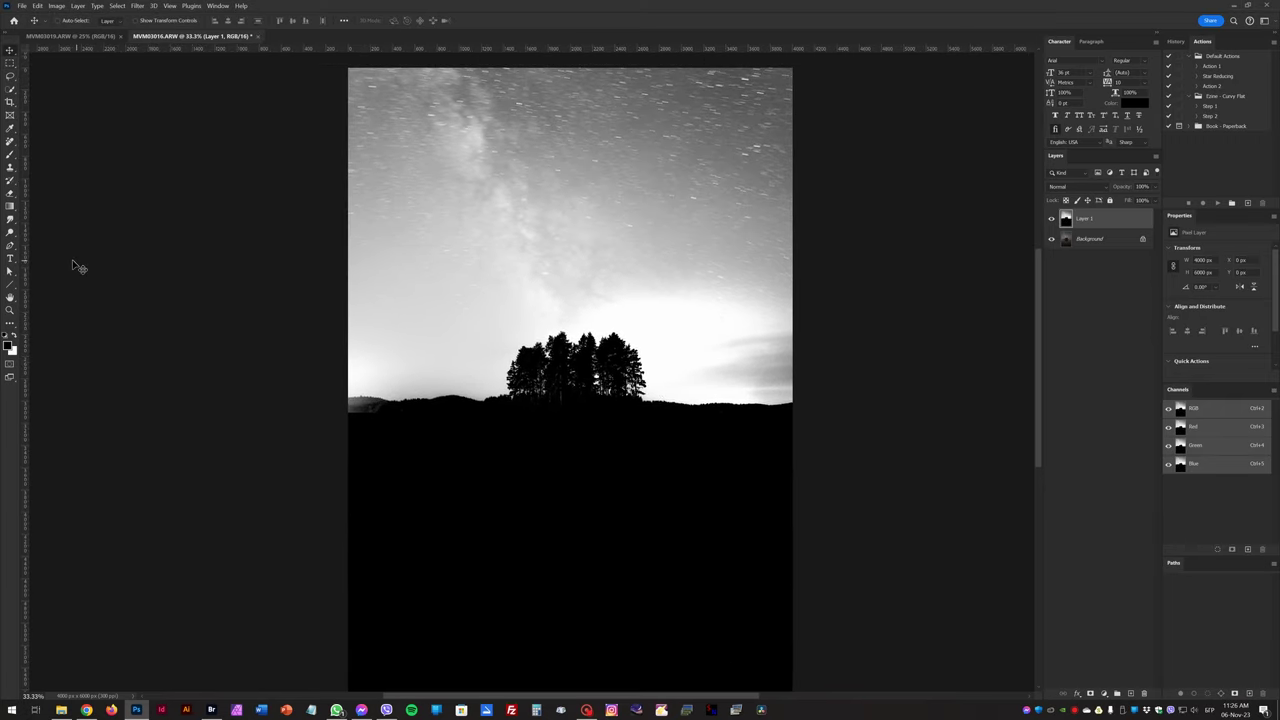
pyautogui.click(12, 157)
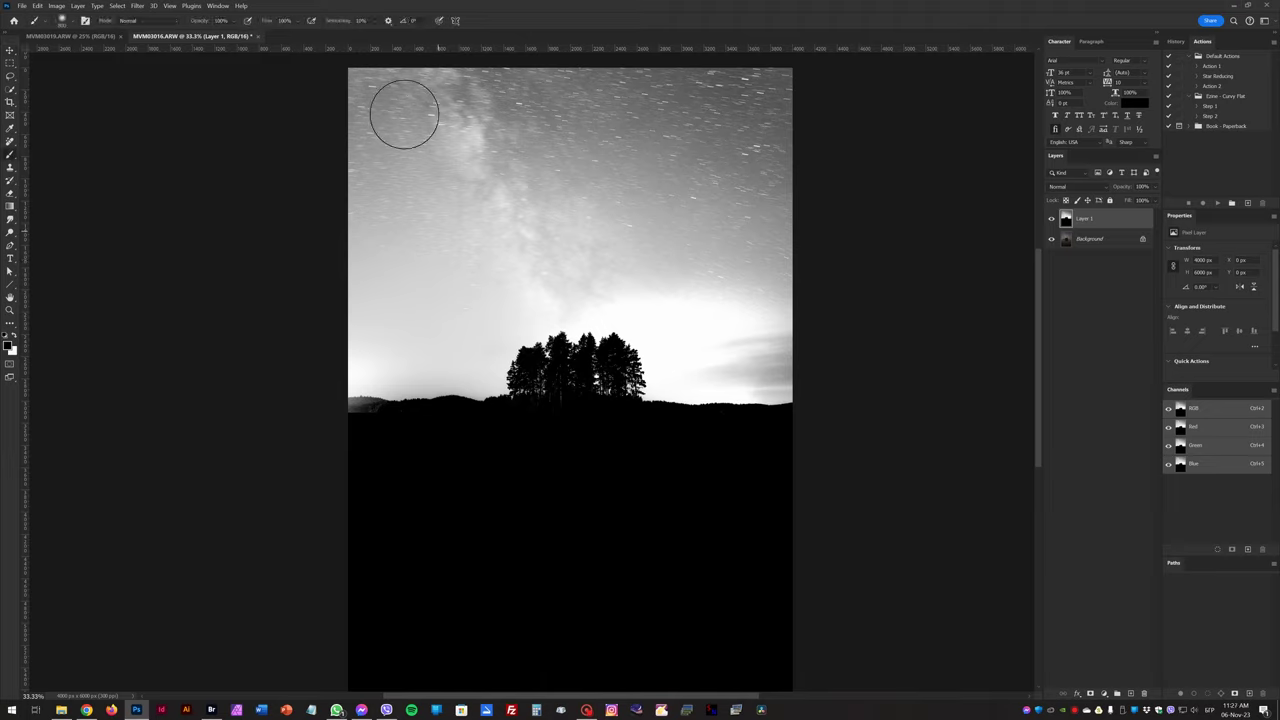
pyautogui.rightClick(491, 212)
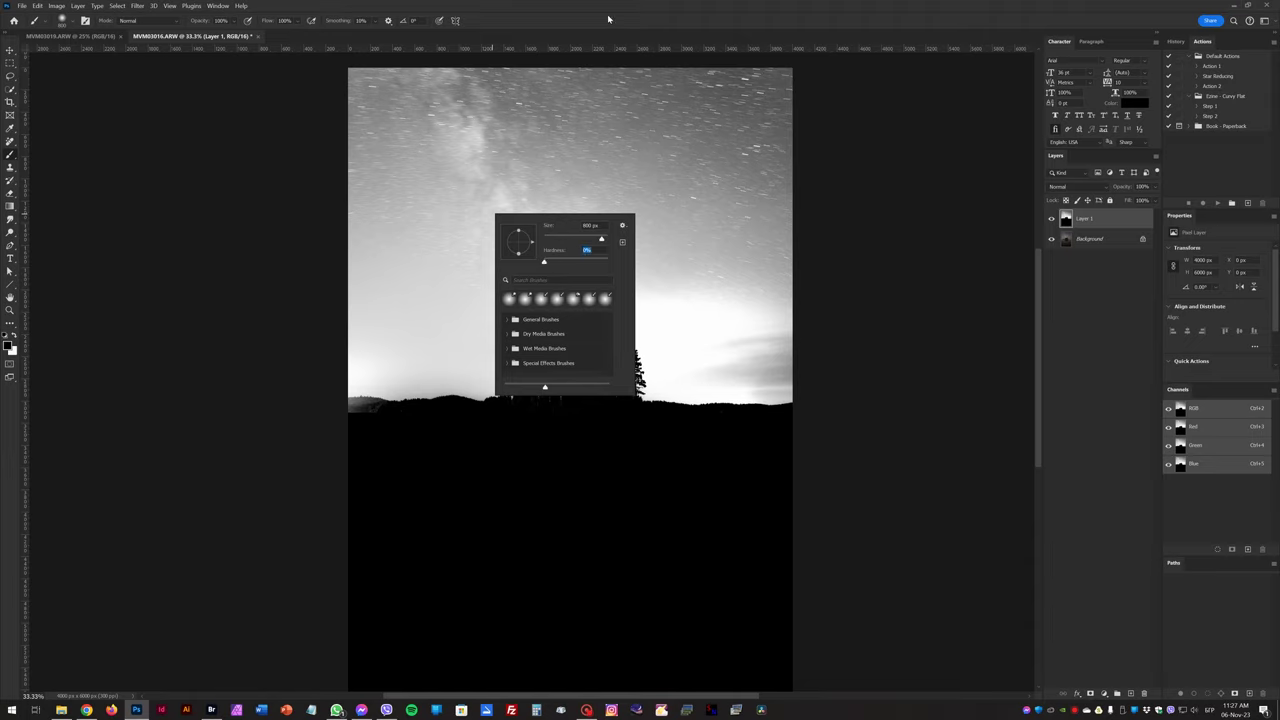
pyautogui.press('Return')
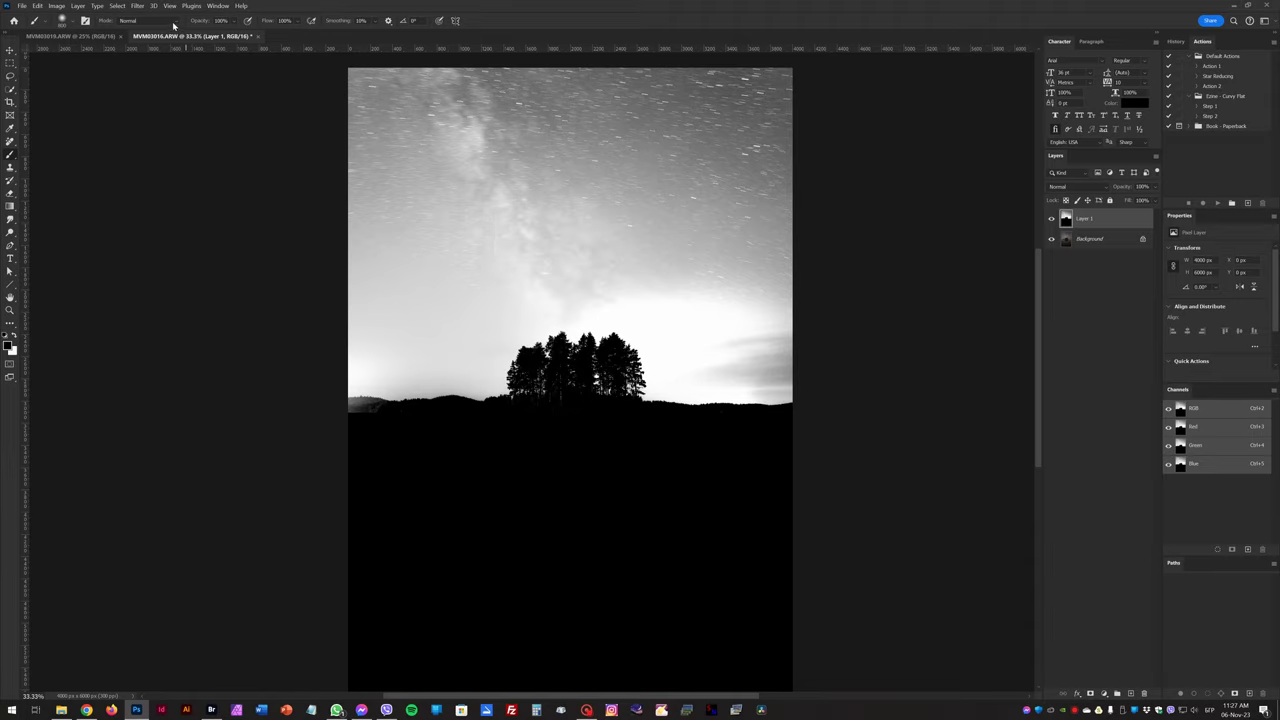
pyautogui.click(173, 25)
pyautogui.click(171, 166)
pyautogui.click(13, 336)
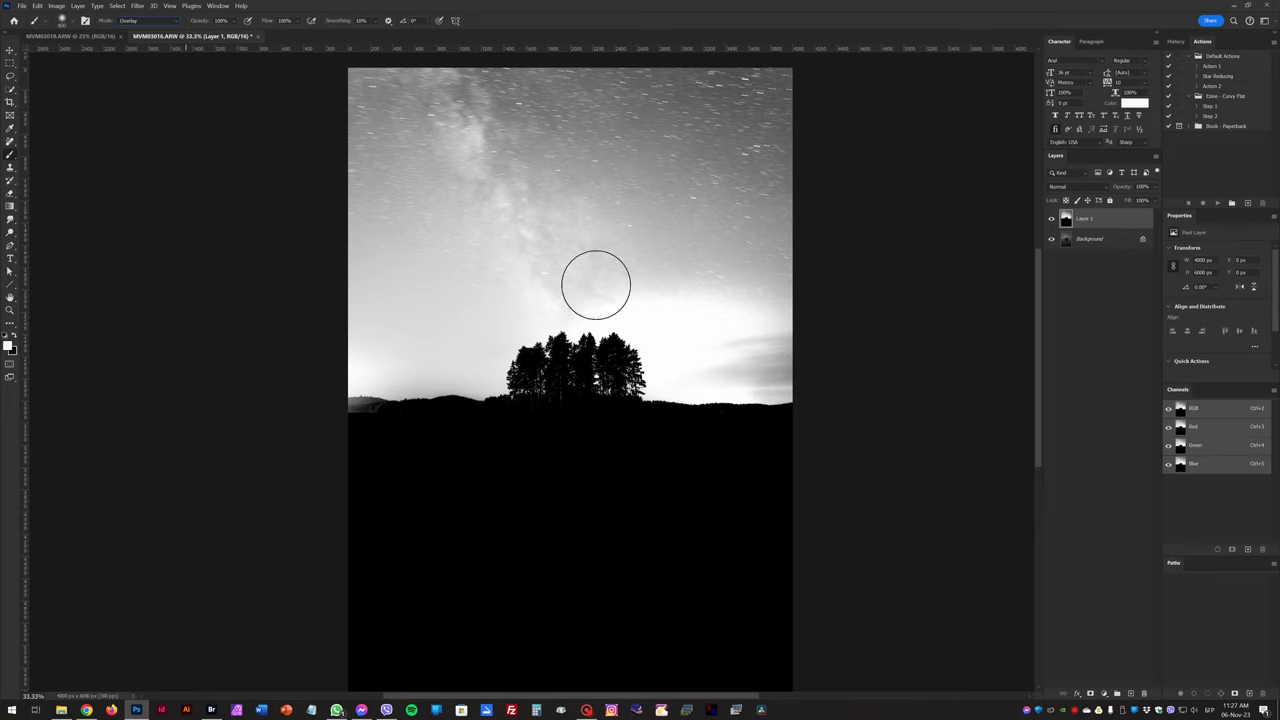
pyautogui.moveTo(375, 321)
pyautogui.mouseDown()
pyautogui.moveTo(266, 333)
pyautogui.moveTo(552, 340)
pyautogui.moveTo(284, 364)
pyautogui.moveTo(936, 366)
pyautogui.moveTo(910, 314)
pyautogui.moveTo(801, 291)
pyautogui.moveTo(348, 278)
pyautogui.moveTo(351, 264)
pyautogui.moveTo(252, 233)
pyautogui.moveTo(280, 216)
pyautogui.moveTo(250, 191)
pyautogui.moveTo(672, 222)
pyautogui.moveTo(695, 240)
pyautogui.moveTo(389, 158)
pyautogui.moveTo(171, 150)
pyautogui.moveTo(524, 138)
pyautogui.moveTo(369, 115)
pyautogui.moveTo(590, 107)
pyautogui.moveTo(444, 93)
pyautogui.moveTo(577, 84)
pyautogui.moveTo(758, 110)
pyautogui.moveTo(573, 89)
pyautogui.moveTo(609, 82)
pyautogui.moveTo(343, 71)
pyautogui.mouseUp()
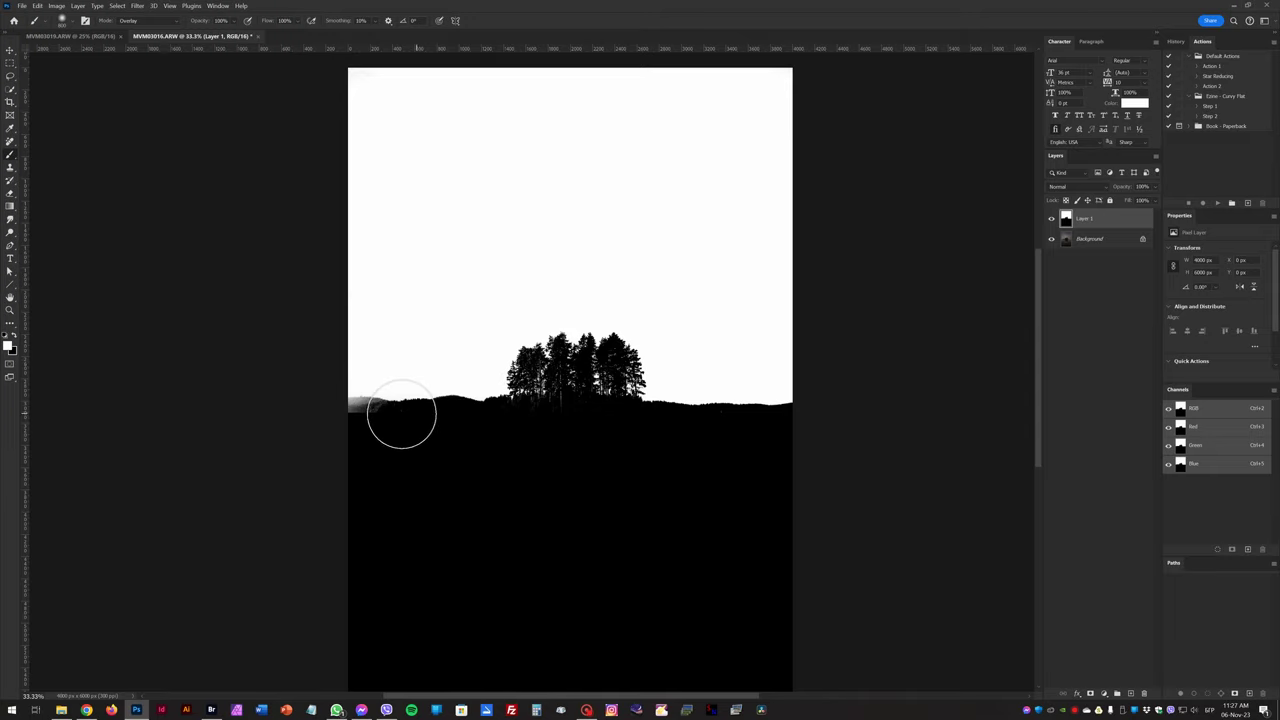
# Paint the grey patch on the far-left shoreline black and the haze just above the horizon white with the Overlay brush
pyautogui.press('x')
pyautogui.moveTo(375, 415); pyautogui.dragTo(397, 409)
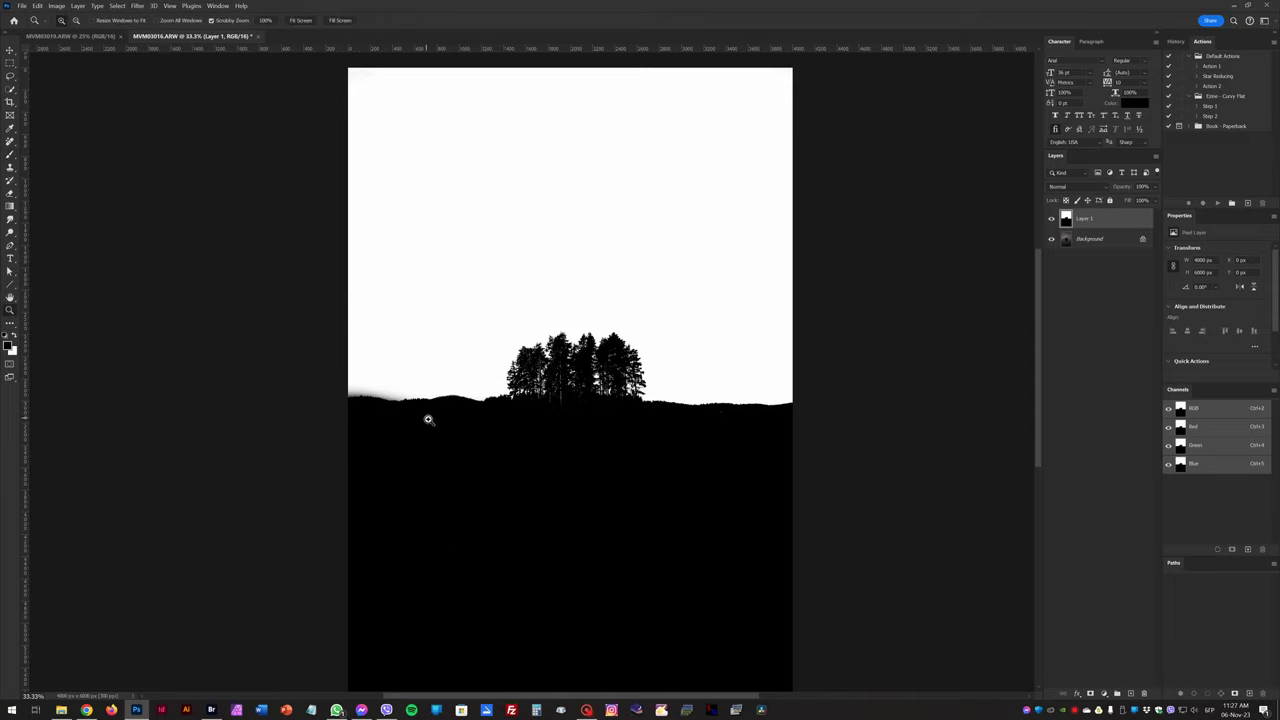
pyautogui.moveTo(426, 417); pyautogui.dragTo(460, 434)
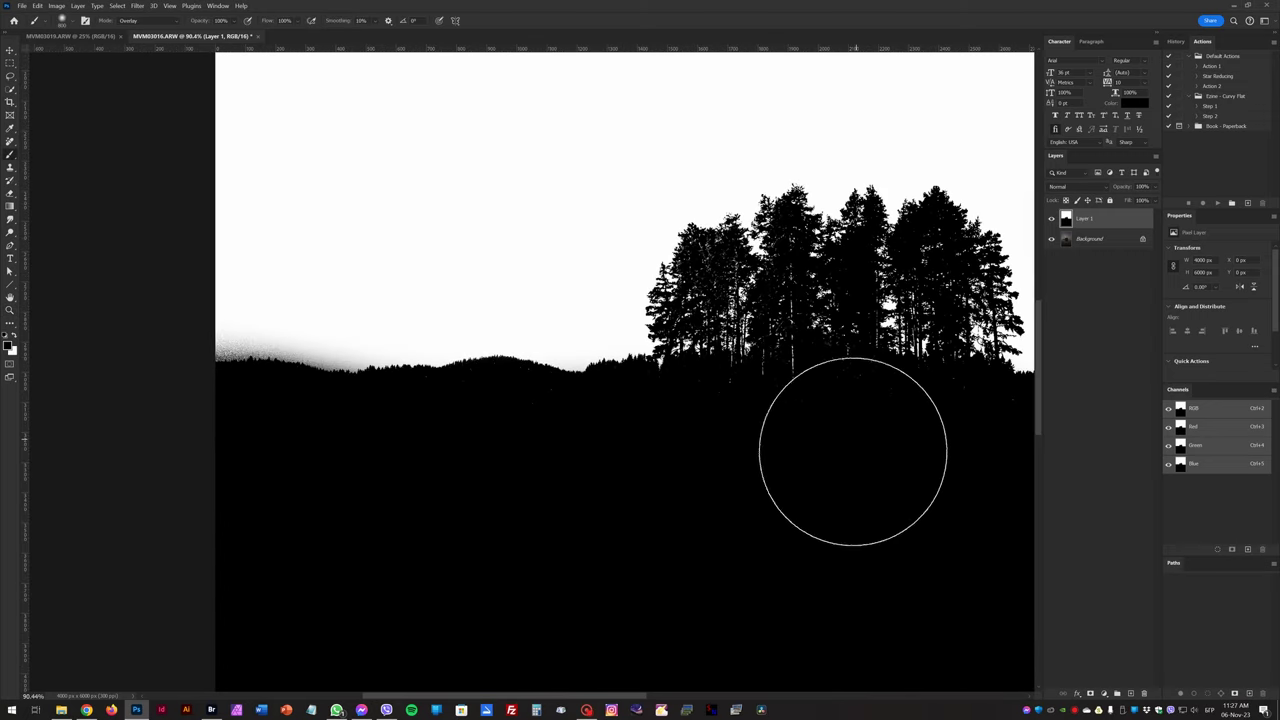
pyautogui.press('x')
pyautogui.moveTo(313, 335)
pyautogui.mouseDown()
pyautogui.moveTo(203, 334)
pyautogui.moveTo(206, 350)
pyautogui.moveTo(457, 337)
pyautogui.moveTo(414, 371)
pyautogui.moveTo(333, 320)
pyautogui.mouseUp()
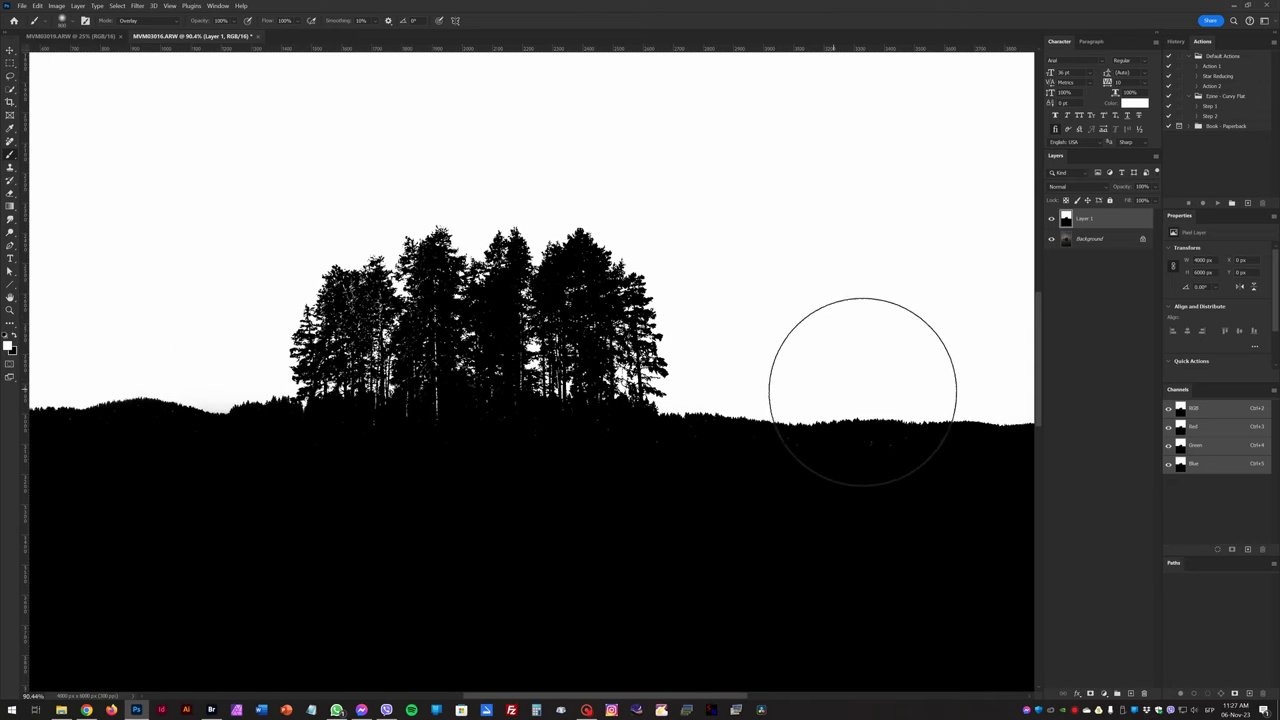
pyautogui.moveTo(826, 386); pyautogui.dragTo(669, 383)
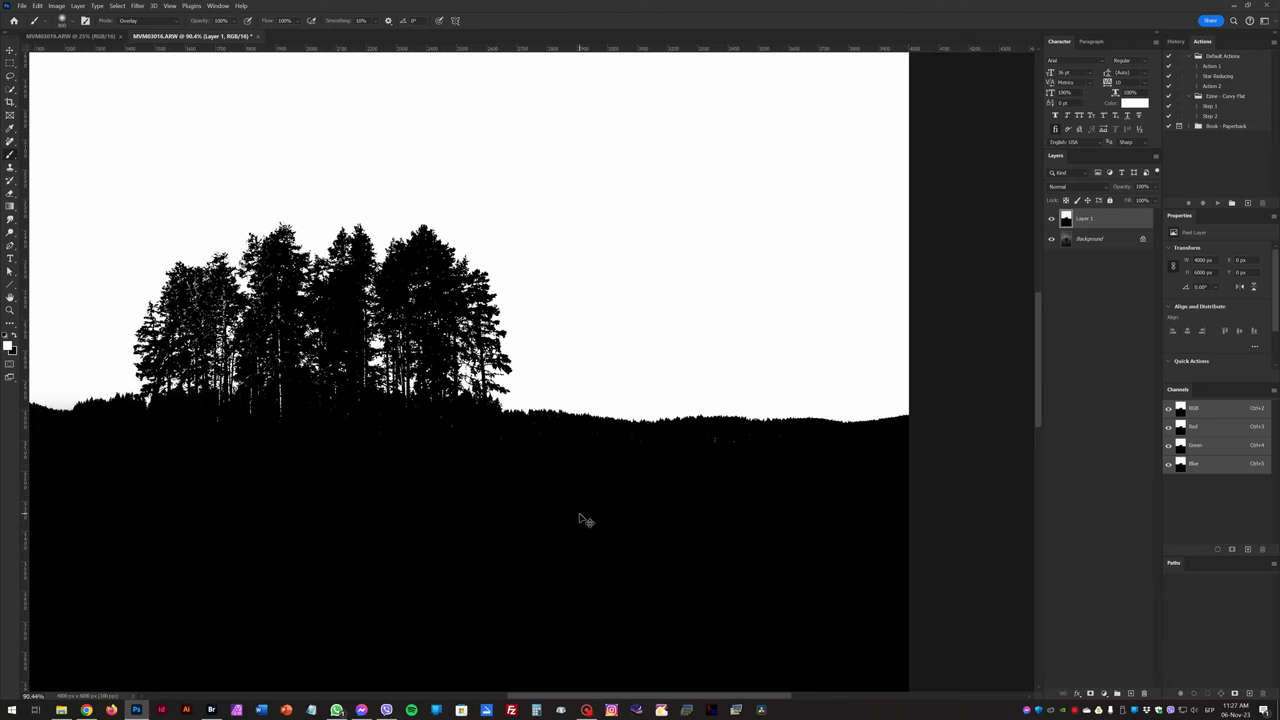
pyautogui.scroll(-4, 580, 516)
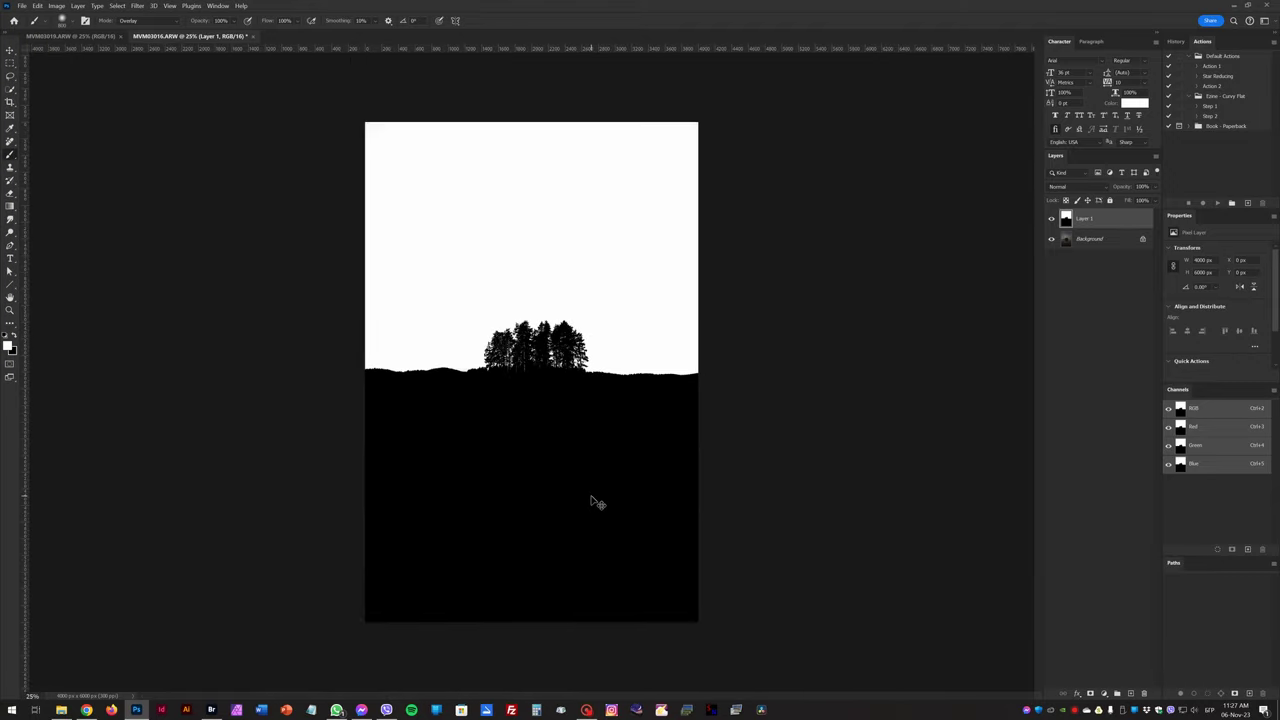
pyautogui.hotkey('ctrl', '+')
pyautogui.hotkey('ctrl', '0')
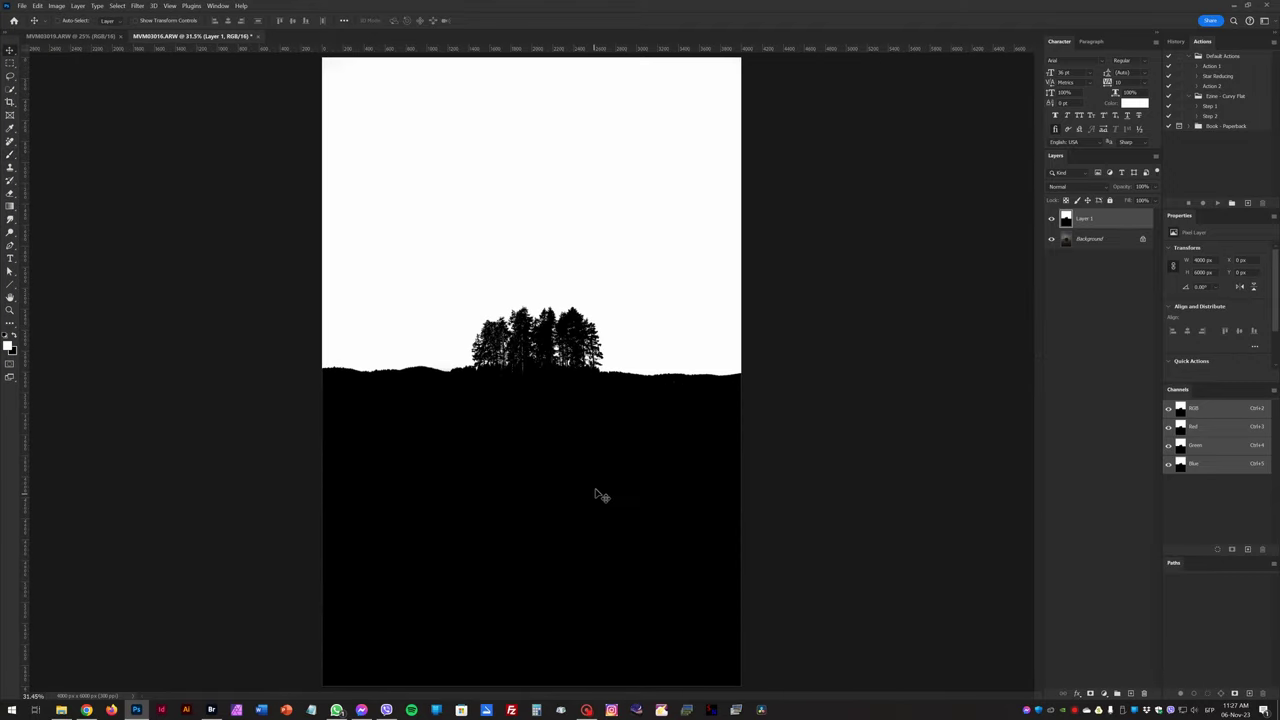
# Hide Layer 1, unlock the Background photo and mask it with an inverted selection loaded from the RGB channel to remove the sky
pyautogui.keyDown('ctrl'); pyautogui.click(1180, 409); pyautogui.keyUp('ctrl')
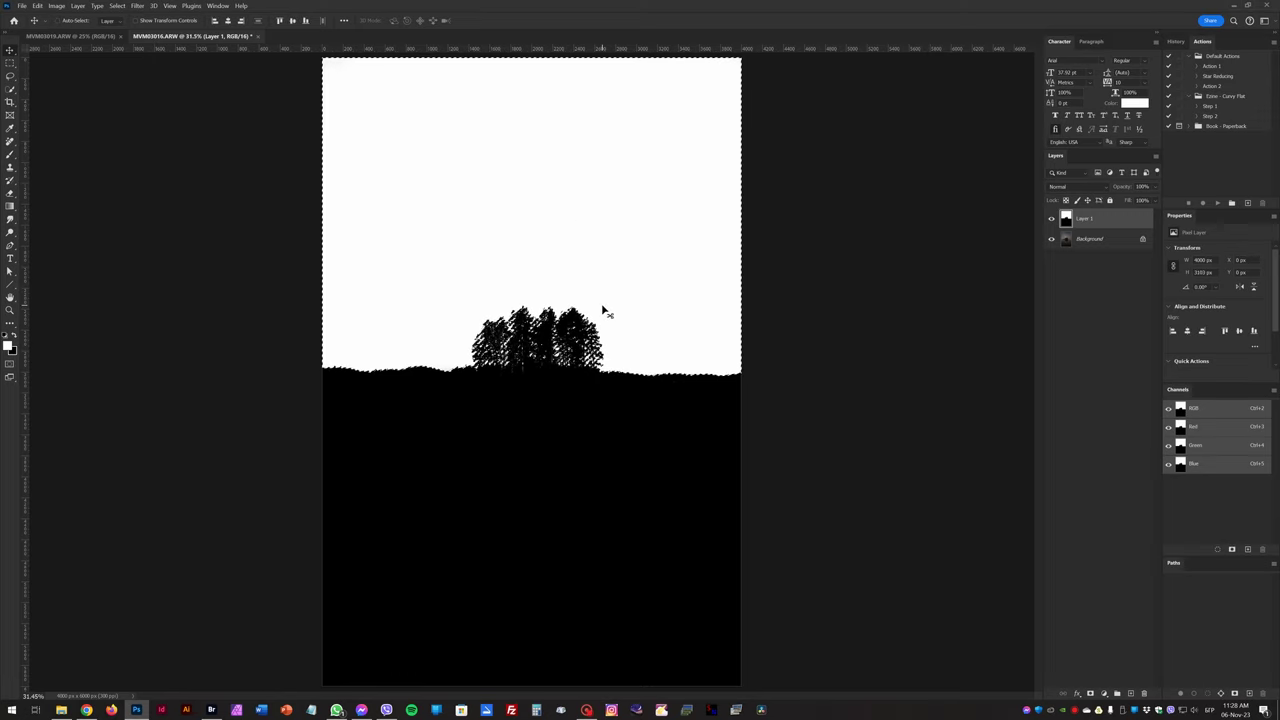
pyautogui.hotkey('ctrl', 'shift', 'i')
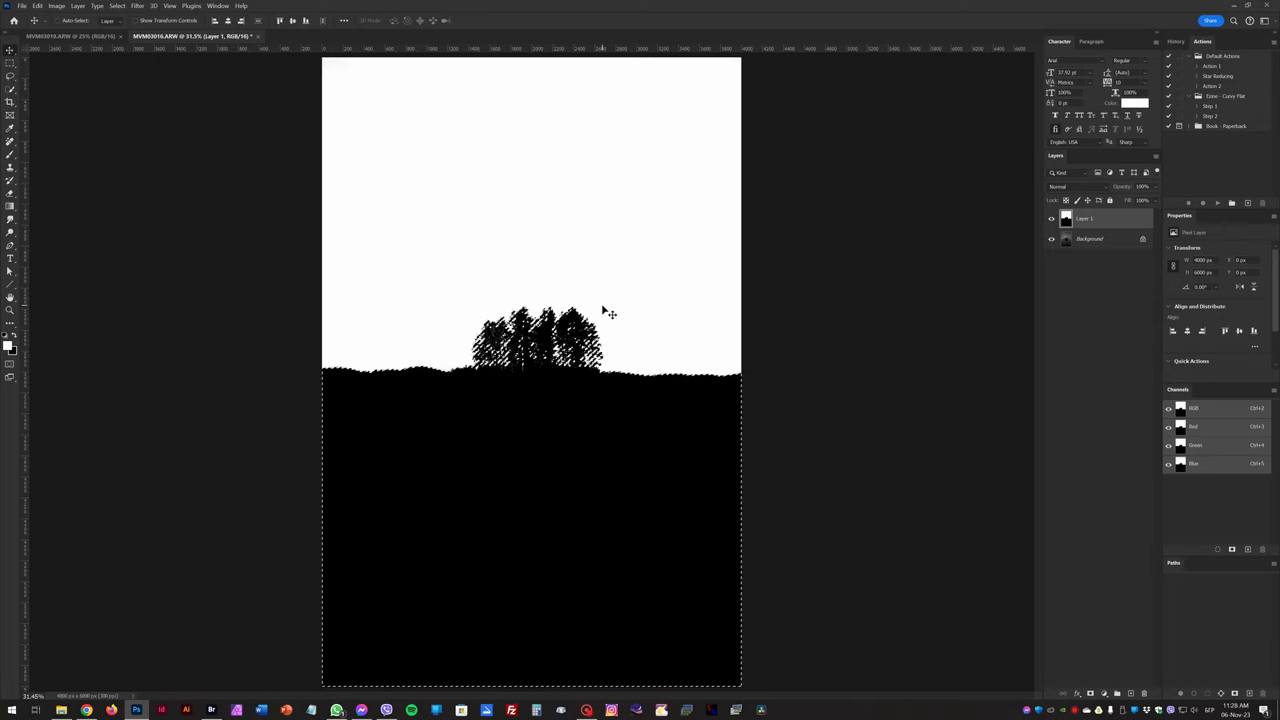
pyautogui.click(1051, 218)
pyautogui.click(1143, 239)
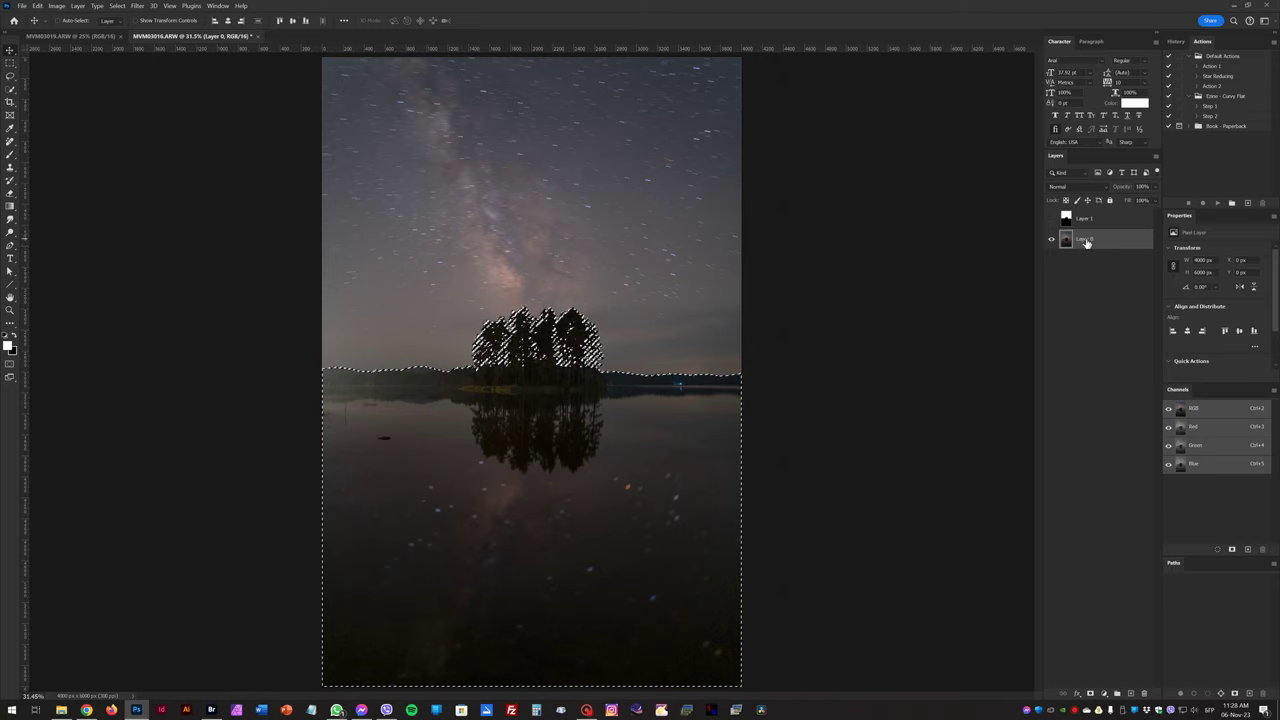
pyautogui.click(1089, 694)
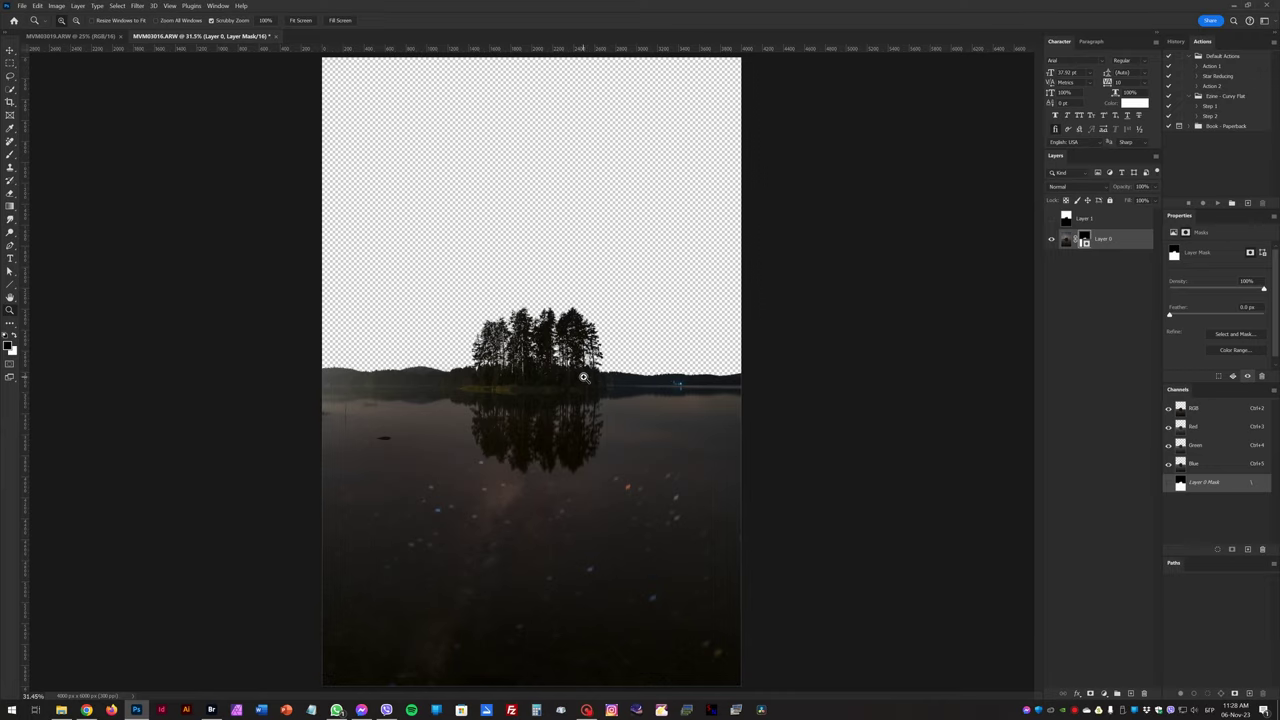
pyautogui.scroll(5, 605, 397)
pyautogui.moveTo(608, 410); pyautogui.dragTo(363, 446)
pyautogui.moveTo(823, 456); pyautogui.dragTo(683, 456)
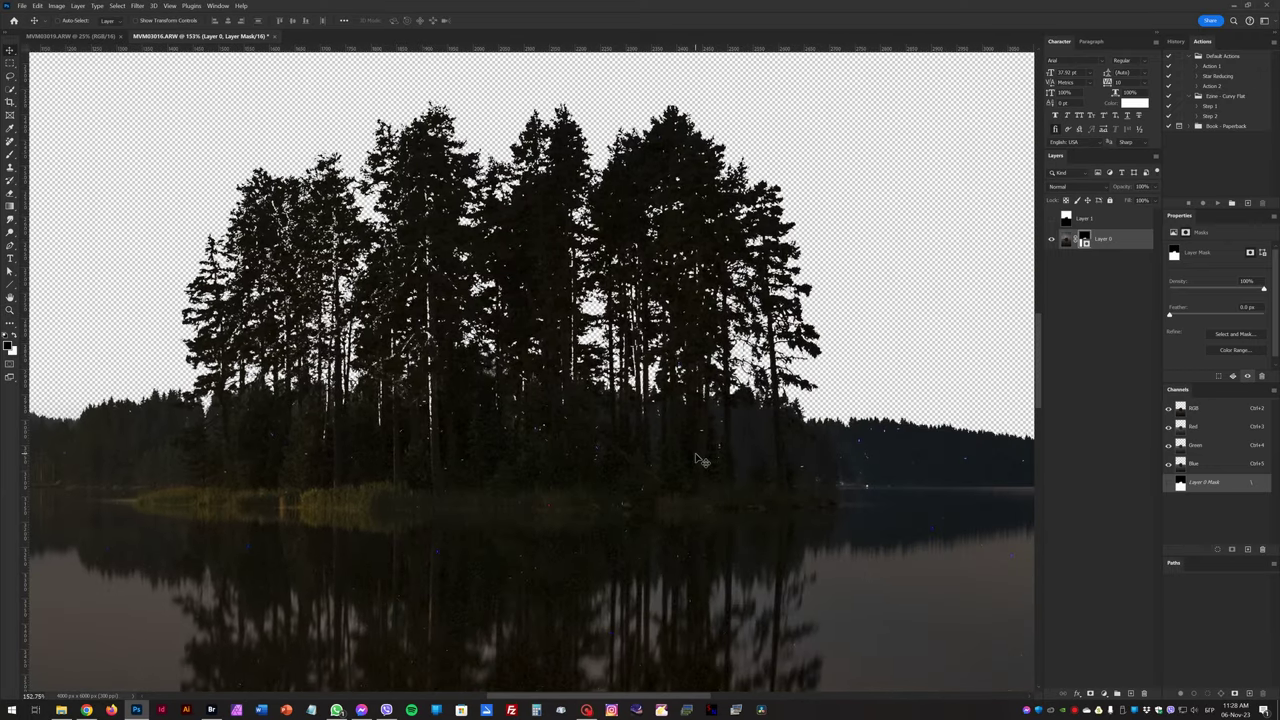
pyautogui.scroll(-5, 700, 460)
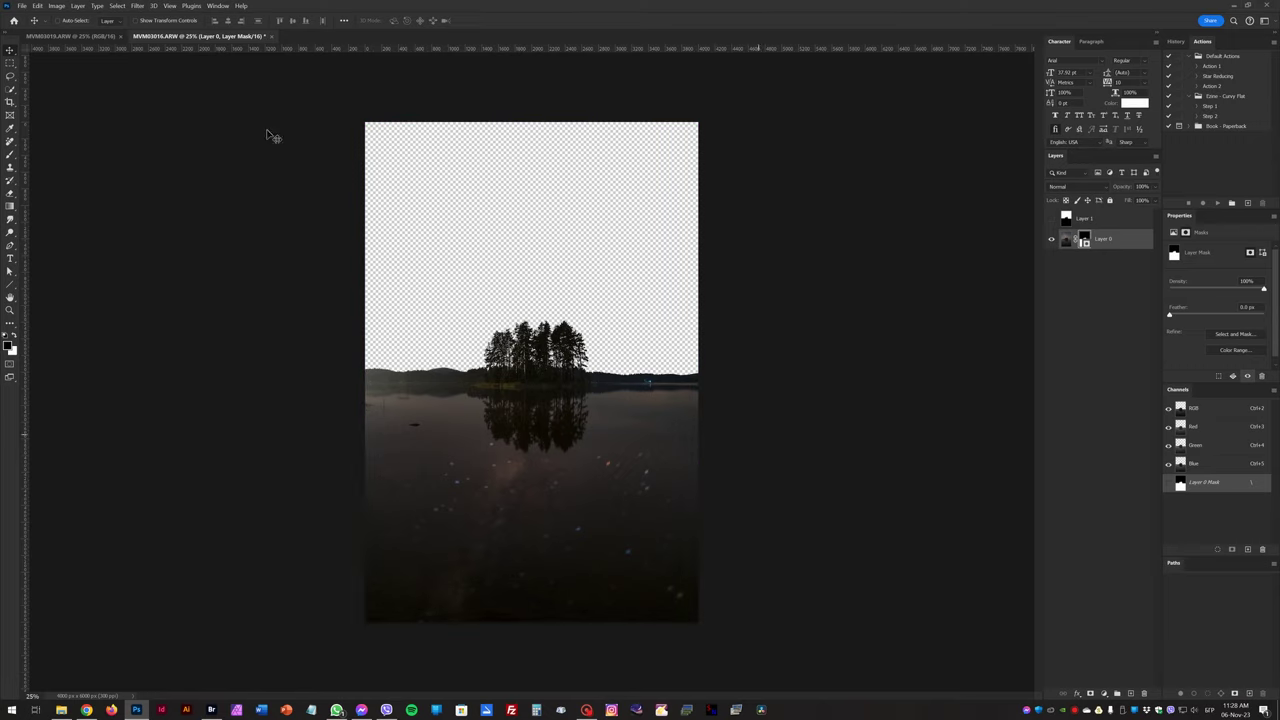
# Copy the photo MVM03019.ARW into MVM03016.ARW beneath the masked foreground and position it so the Milky Way rises above the trees
pyautogui.click(100, 37)
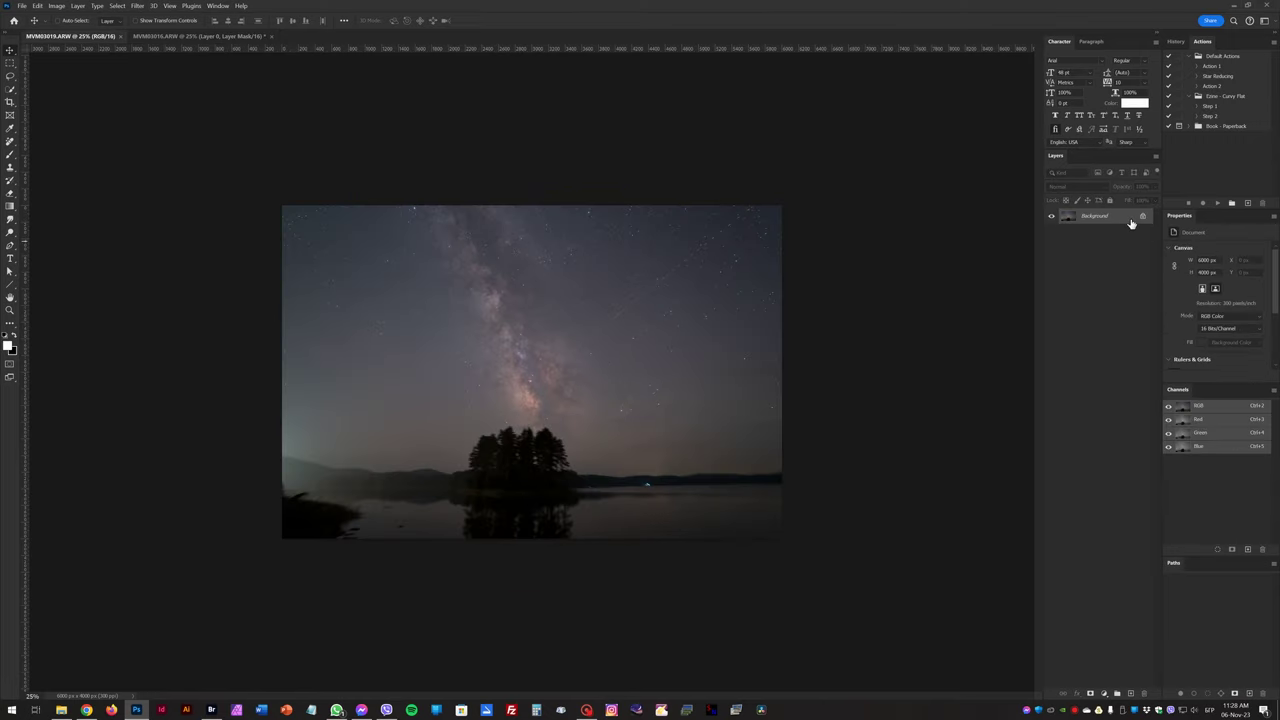
pyautogui.click(238, 37)
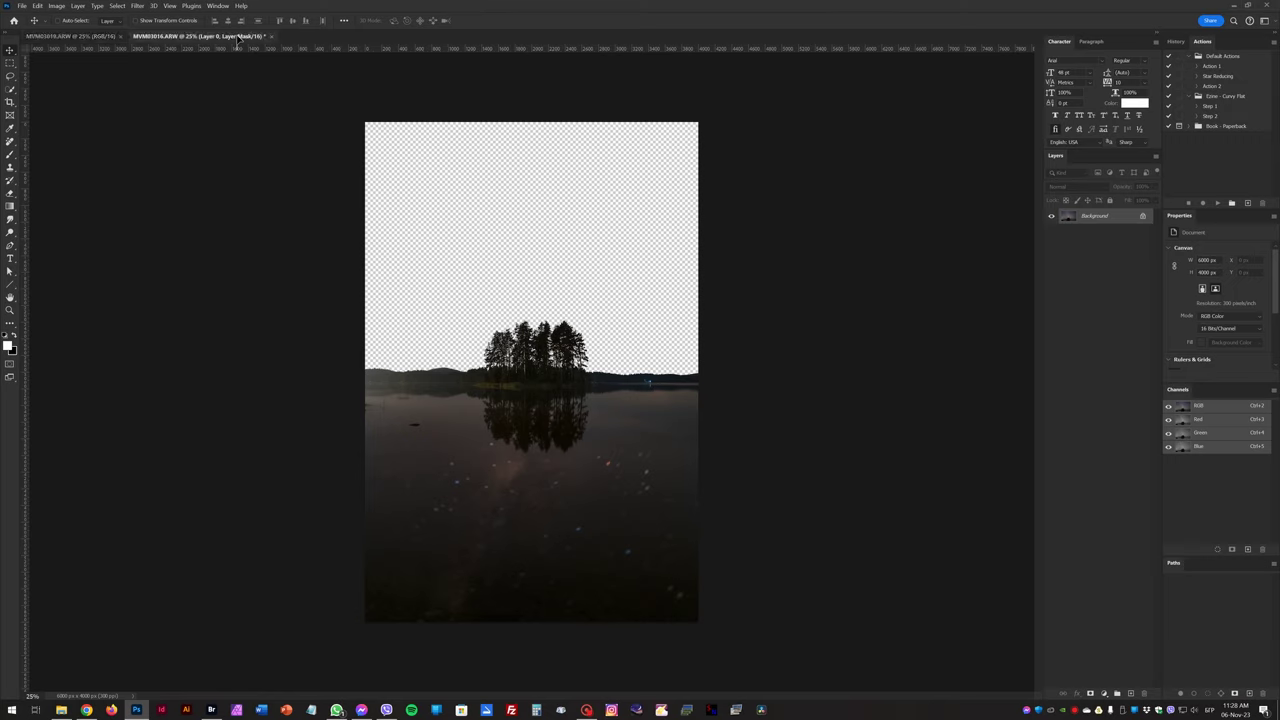
pyautogui.hotkey('ctrl', 'v')
pyautogui.moveTo(563, 243)
pyautogui.mouseDown()
pyautogui.moveTo(570, 215)
pyautogui.moveTo(566, 268)
pyautogui.mouseUp()
pyautogui.moveTo(1049, 277); pyautogui.dragTo(1086, 272)
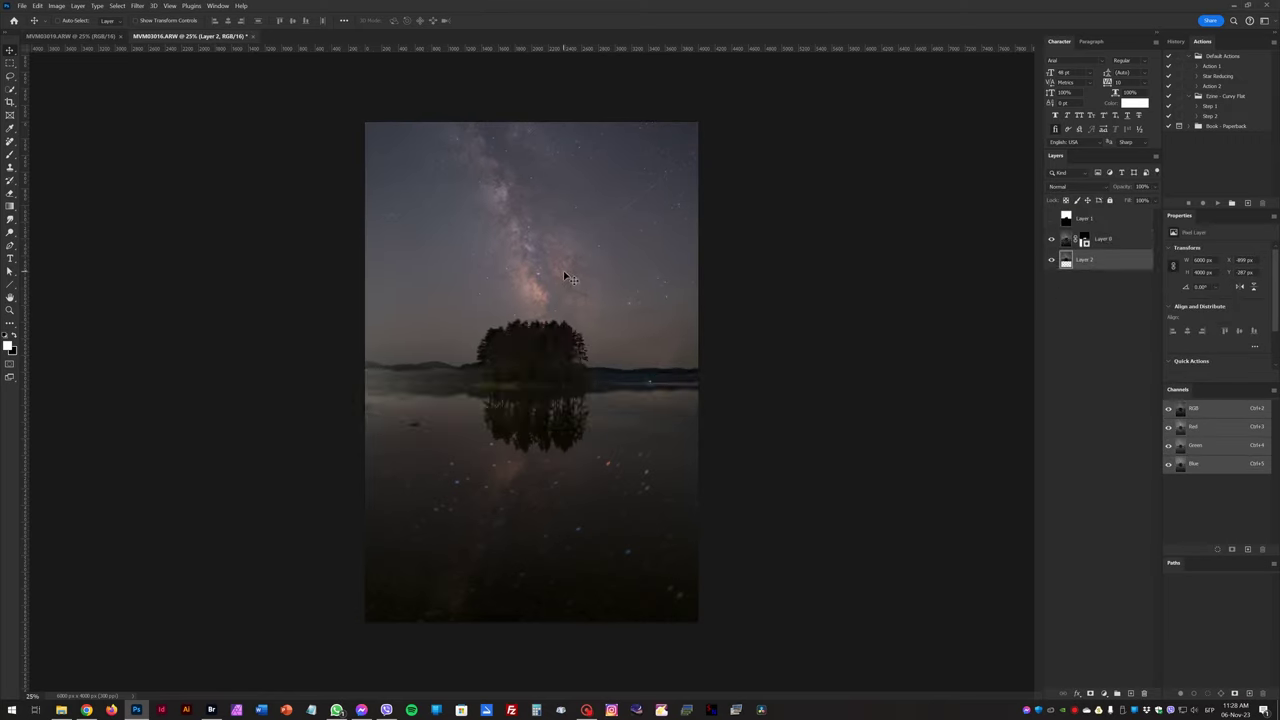
pyautogui.moveTo(565, 277)
pyautogui.mouseDown()
pyautogui.moveTo(575, 271)
pyautogui.moveTo(578, 288)
pyautogui.mouseUp()
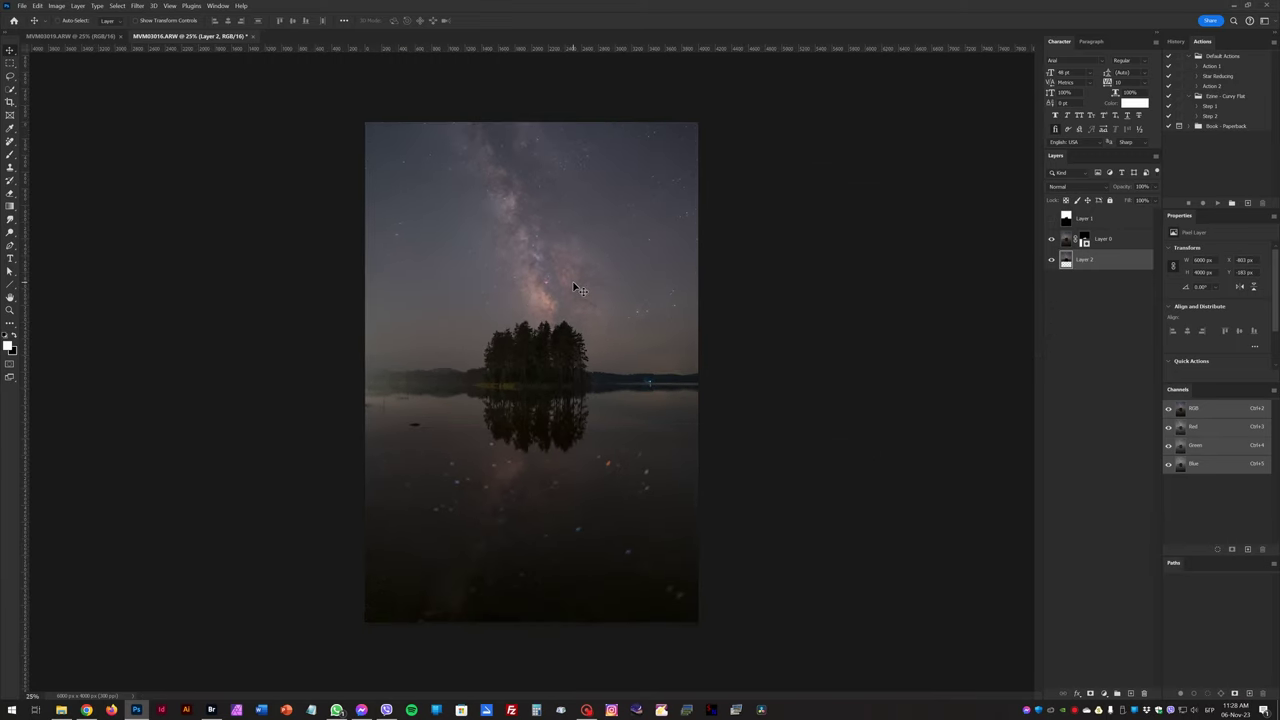
# Examine the blend around the trees, the shoreline and the water reflection up close
pyautogui.hotkey('ctrl', '+')
pyautogui.hotkey('ctrl', '-')
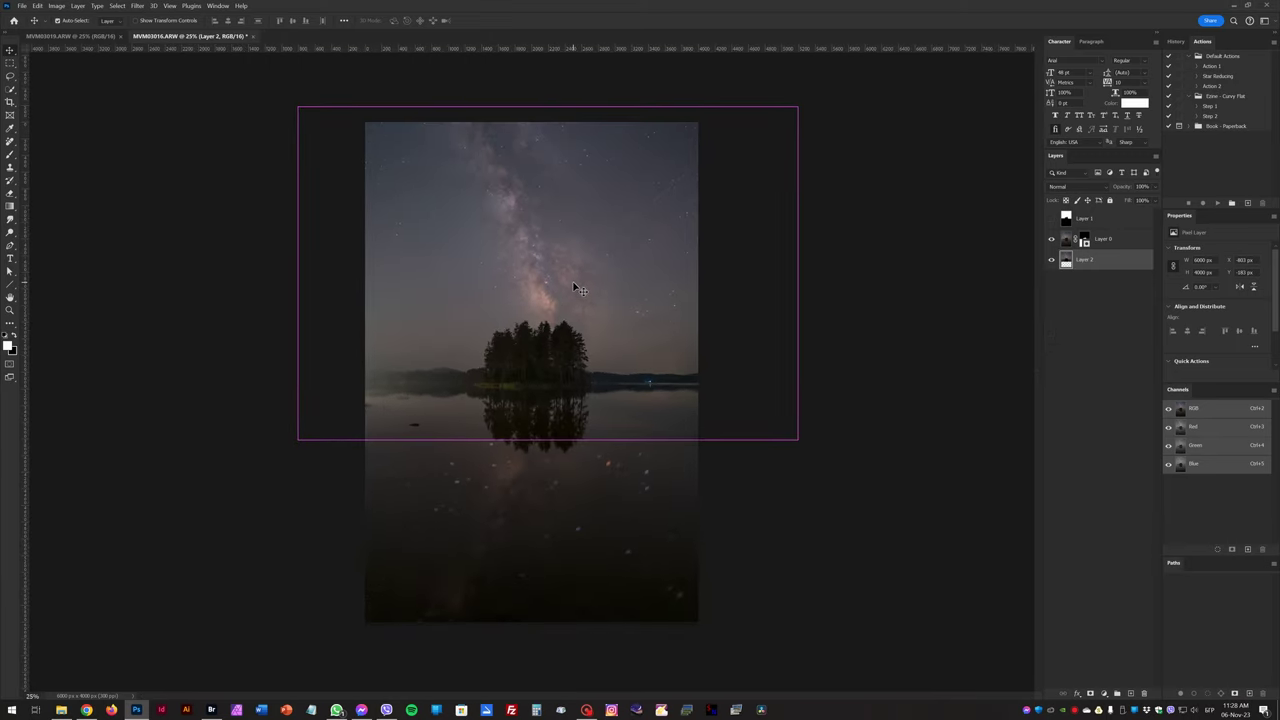
pyautogui.hotkey('ctrl', '1')
pyautogui.moveTo(578, 288); pyautogui.dragTo(600, 337)
pyautogui.press('z')
pyautogui.moveTo(486, 320); pyautogui.dragTo(354, 394)
pyautogui.press('v')
pyautogui.moveTo(523, 371); pyautogui.dragTo(523, 189)
pyautogui.moveTo(697, 257); pyautogui.dragTo(487, 418)
# Duplicate the masked foreground layer and apply Dust & Scratches to the copy with radius 2 pixels and threshold 20
pyautogui.click(1100, 240)
pyautogui.moveTo(620, 330); pyautogui.dragTo(838, 320)
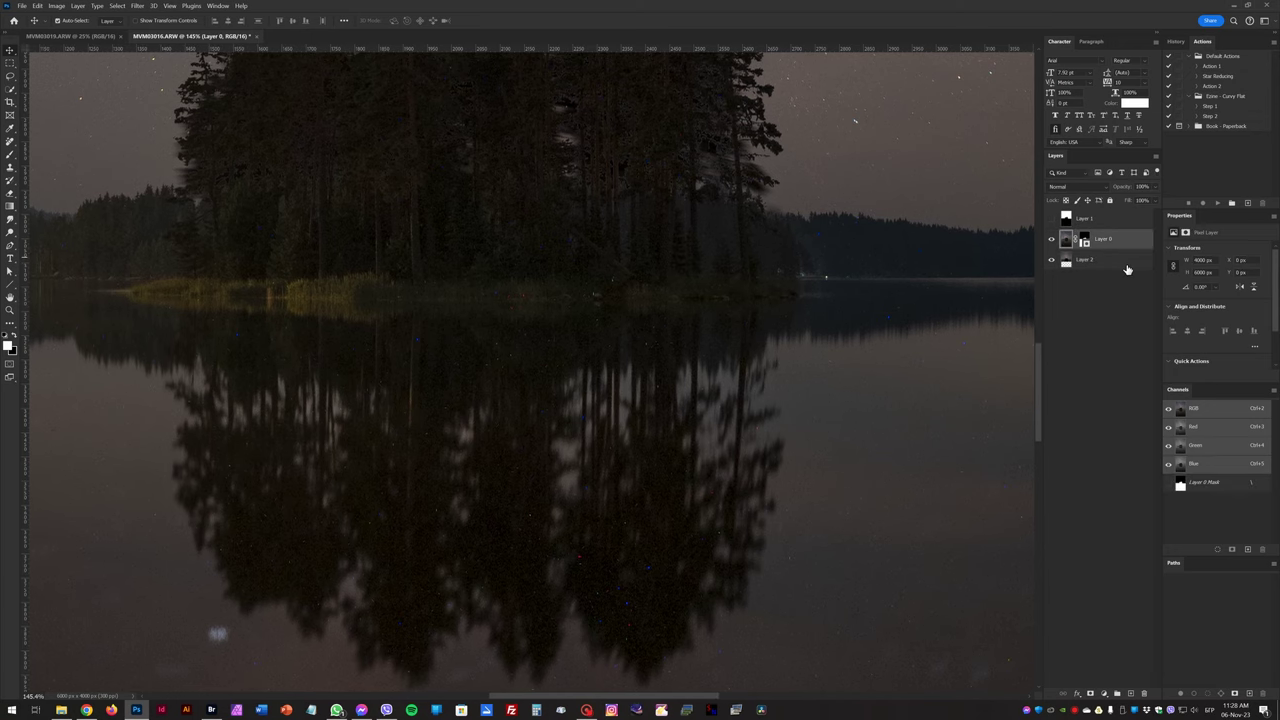
pyautogui.hotkey('ctrl', 'j')
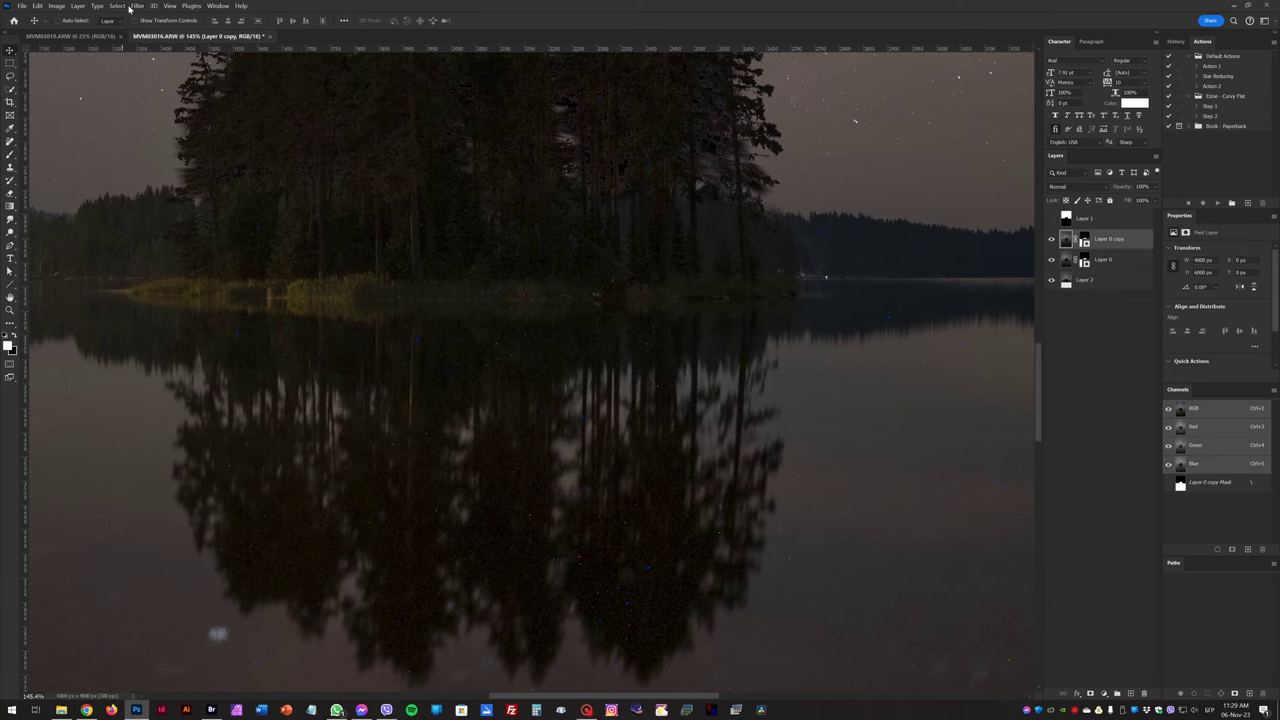
pyautogui.click(133, 6)
pyautogui.moveTo(188, 175)
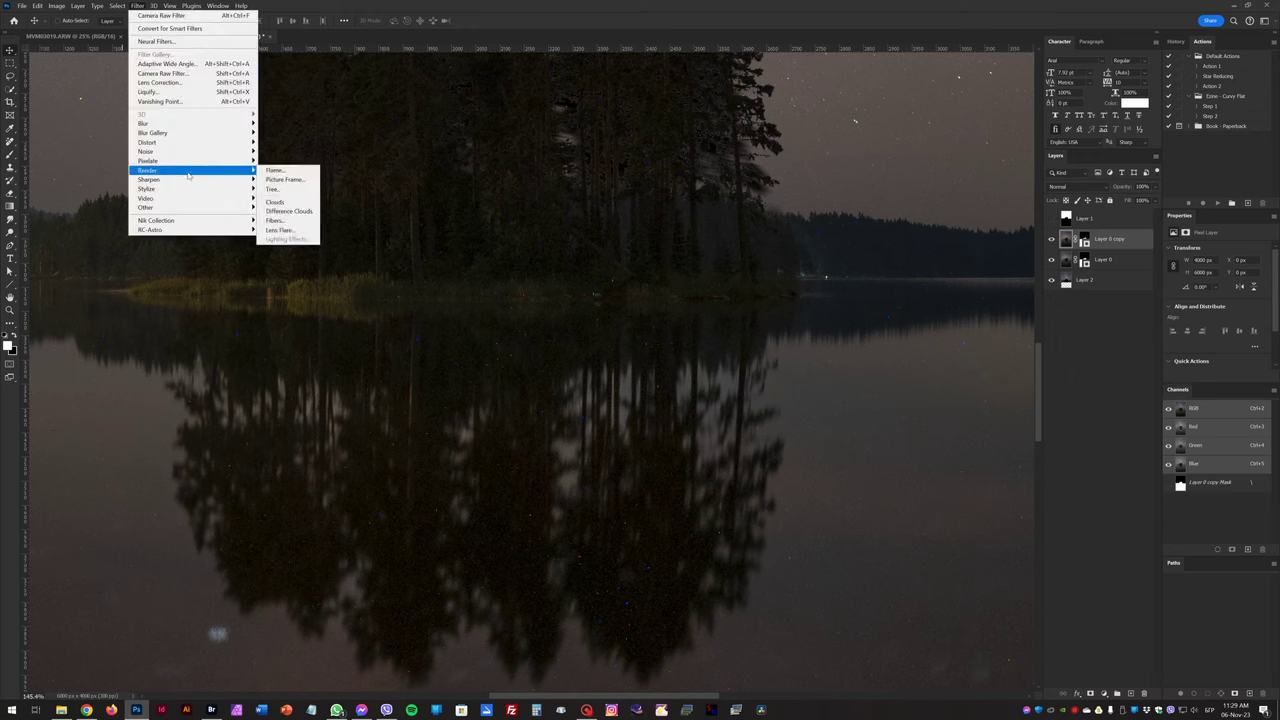
pyautogui.moveTo(160, 151)
pyautogui.click(288, 170)
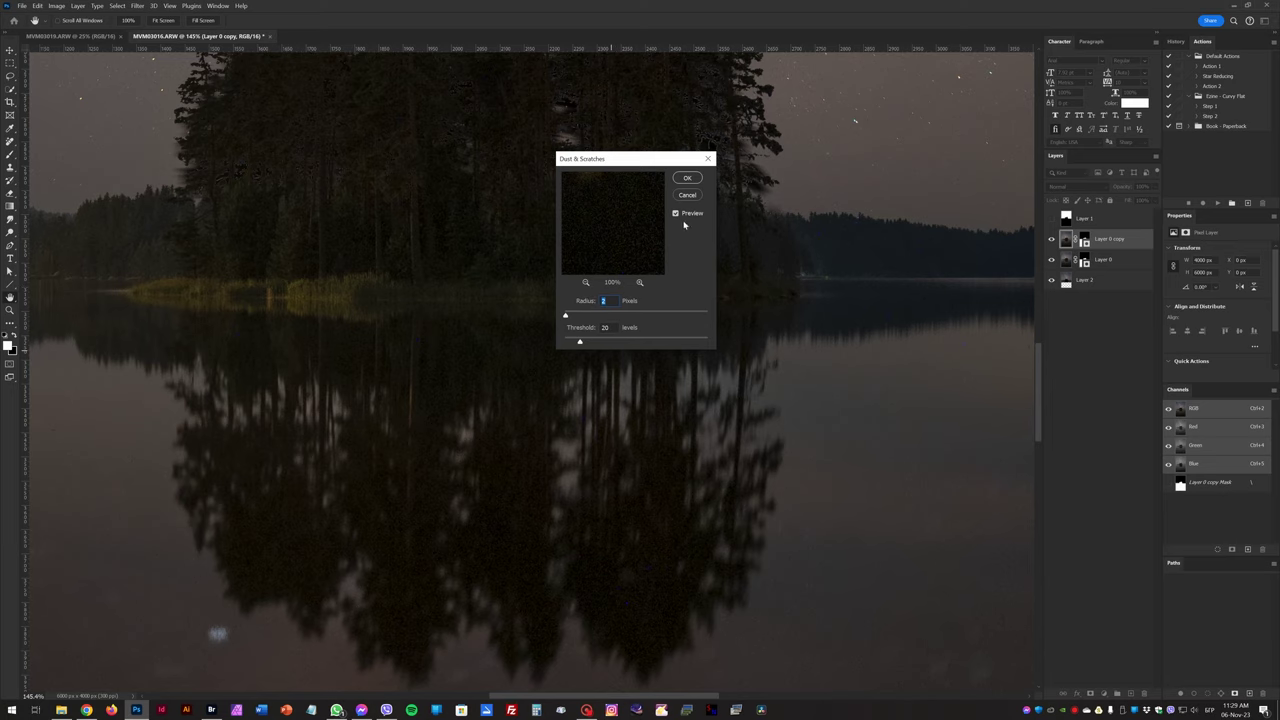
pyautogui.click(687, 177)
# Hide the unfiltered foreground layer and check the trees with only the filtered copy shown over the sky photo
pyautogui.moveTo(540, 415); pyautogui.dragTo(969, 457)
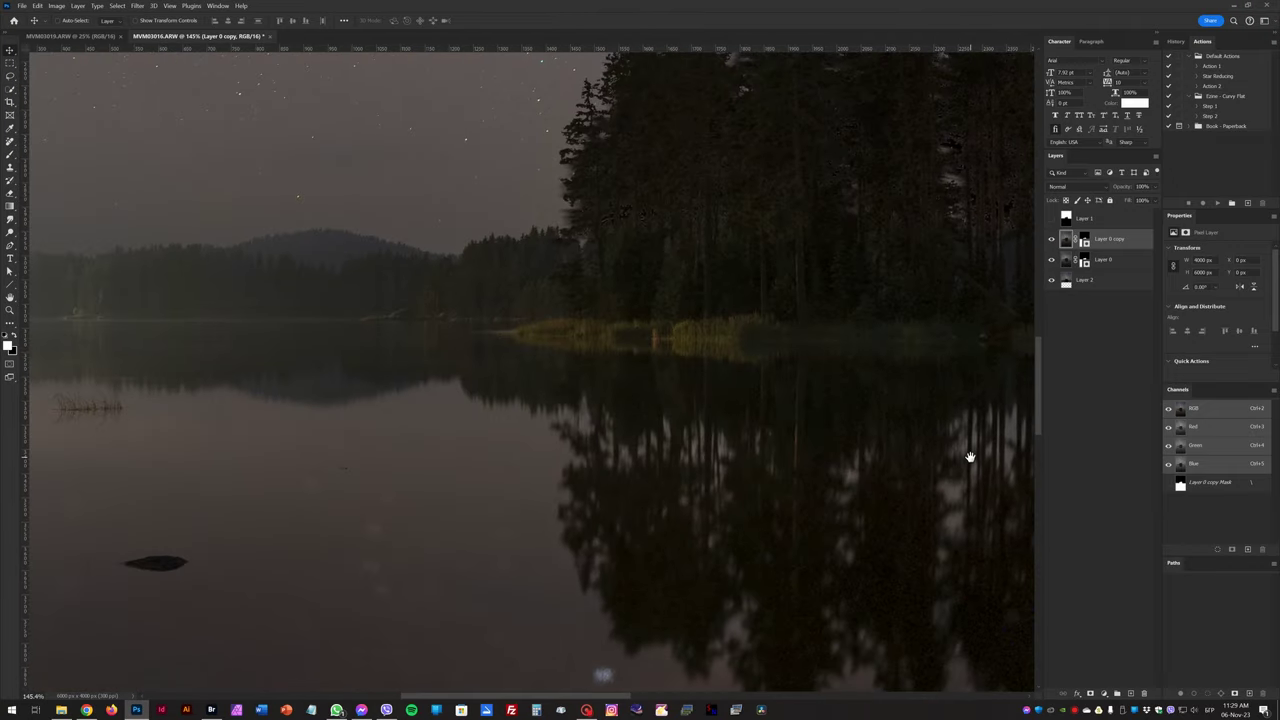
pyautogui.moveTo(363, 384); pyautogui.dragTo(286, 520)
pyautogui.moveTo(386, 434); pyautogui.dragTo(343, 434)
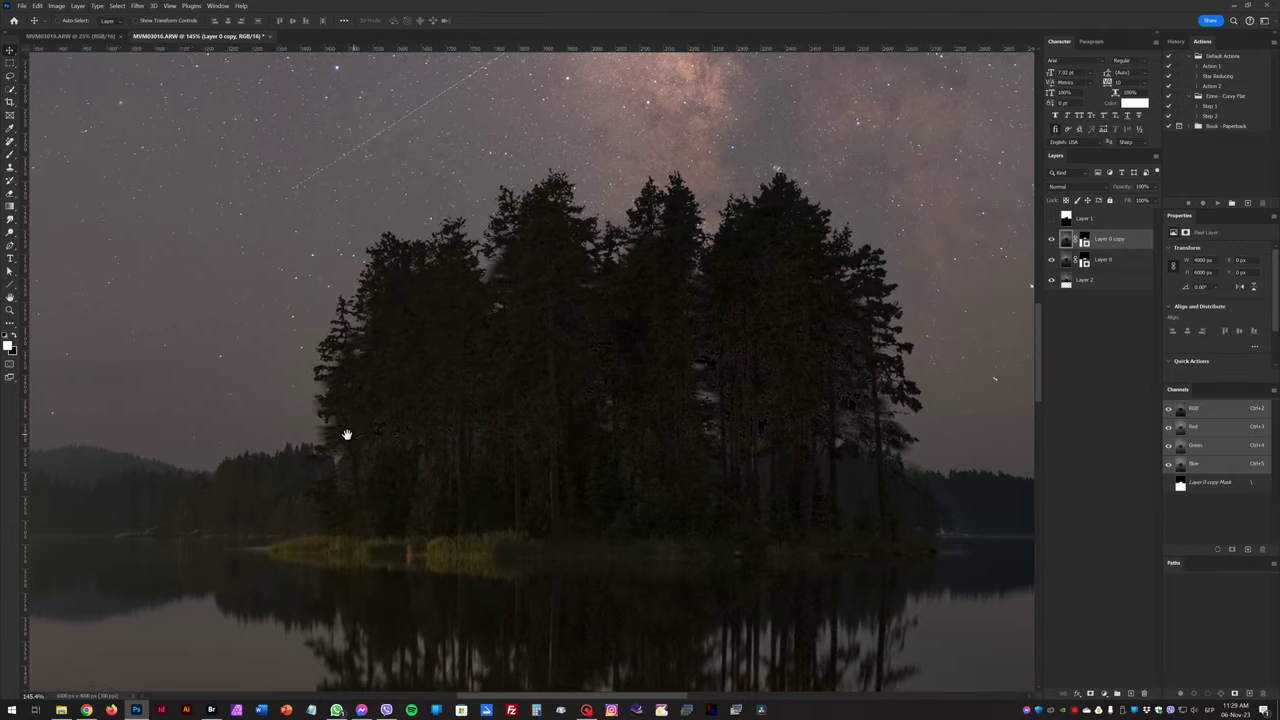
pyautogui.moveTo(480, 420); pyautogui.dragTo(444, 420)
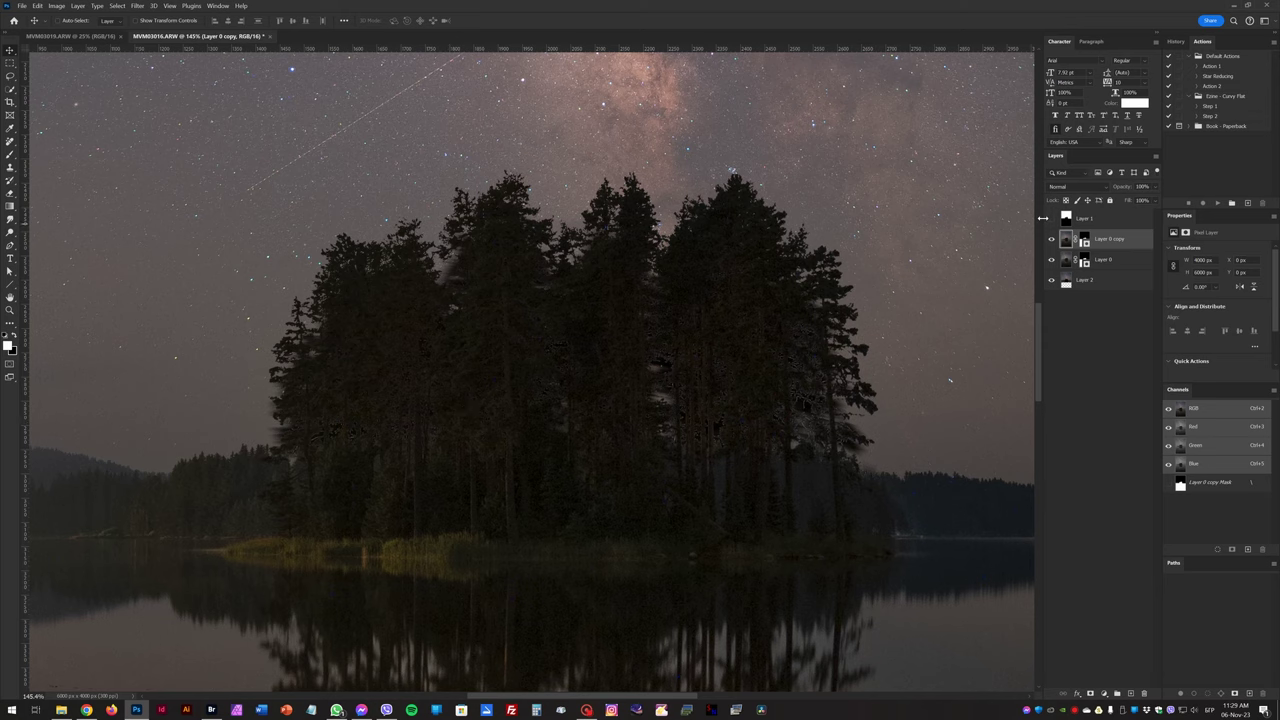
pyautogui.click(1050, 241)
pyautogui.click(1051, 260)
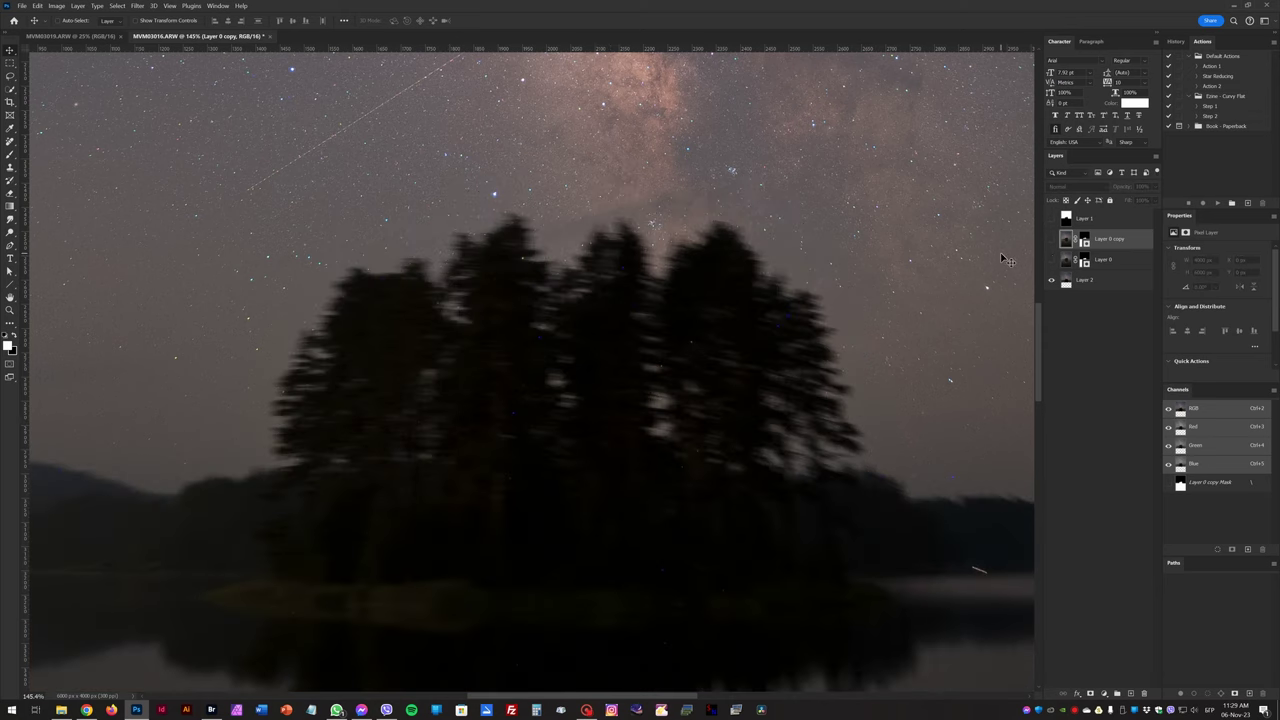
pyautogui.click(1051, 240)
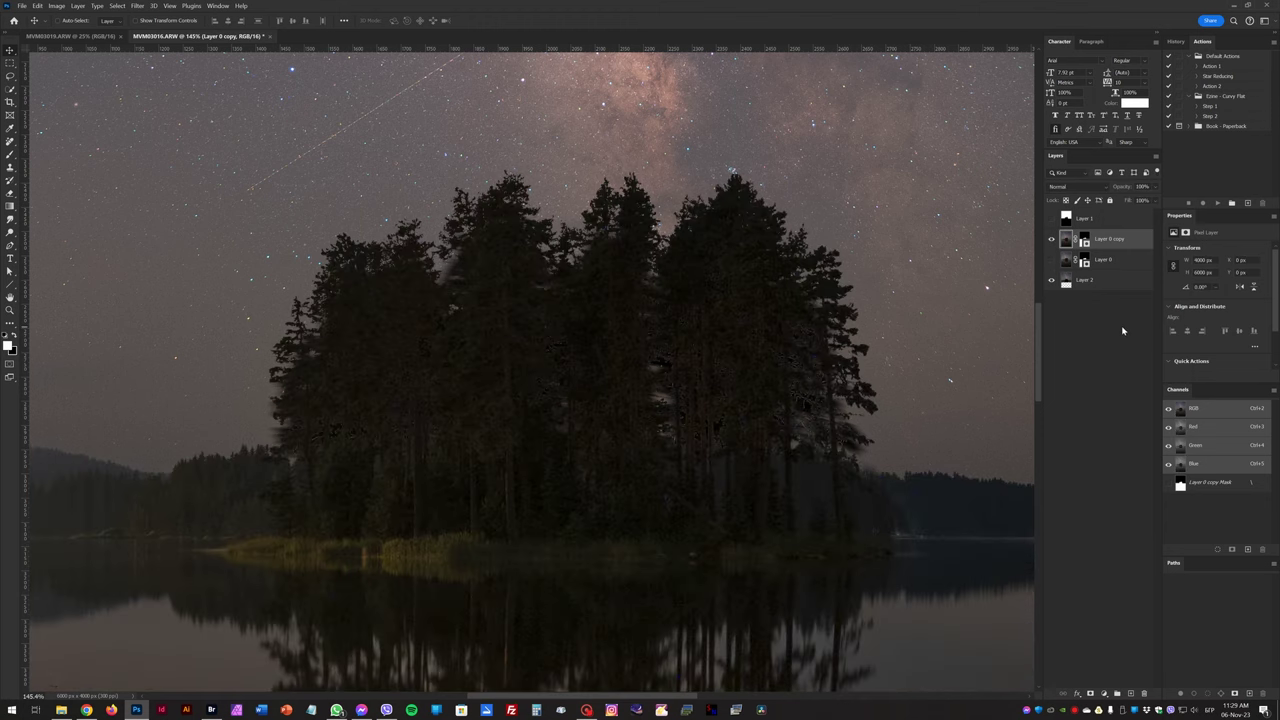
pyautogui.moveTo(901, 327); pyautogui.dragTo(857, 309)
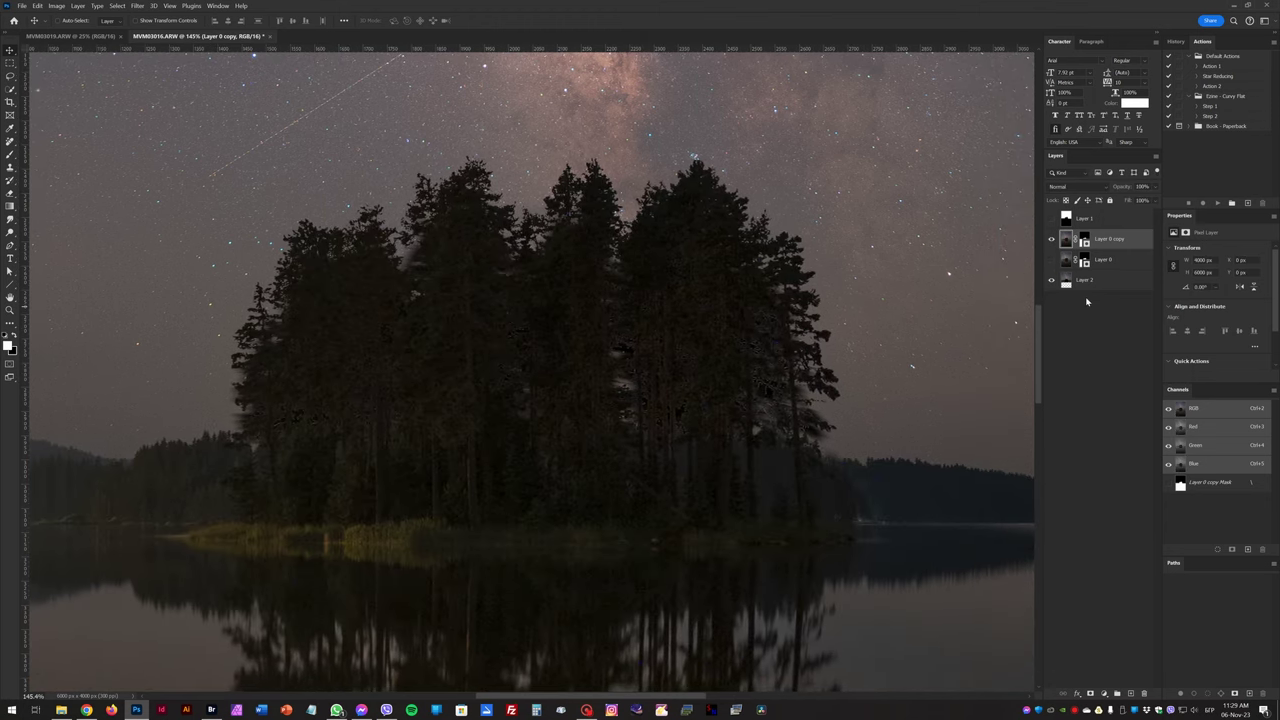
# With the filtered foreground hidden, copy an area of about 1455 × 864 px around the blurred trees from Layer 2 to a new layer
pyautogui.click(1051, 240)
pyautogui.click(1103, 280)
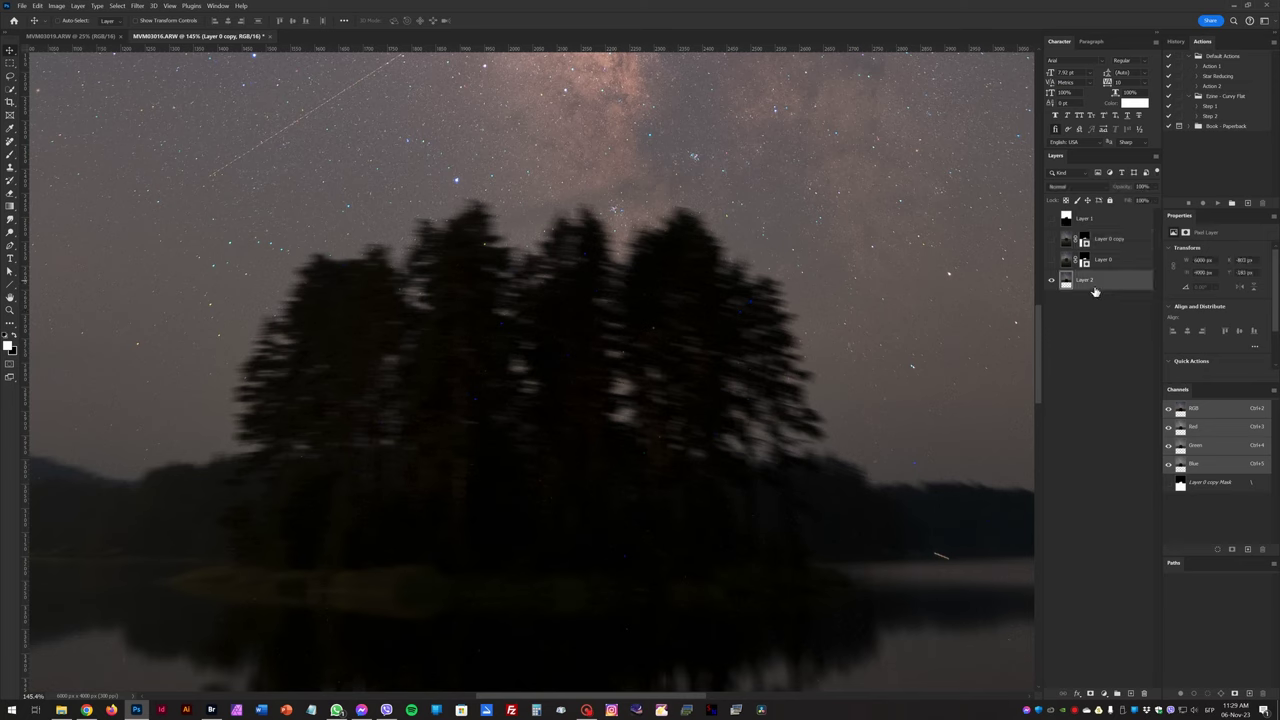
pyautogui.press('m')
pyautogui.moveTo(185, 172); pyautogui.dragTo(843, 537)
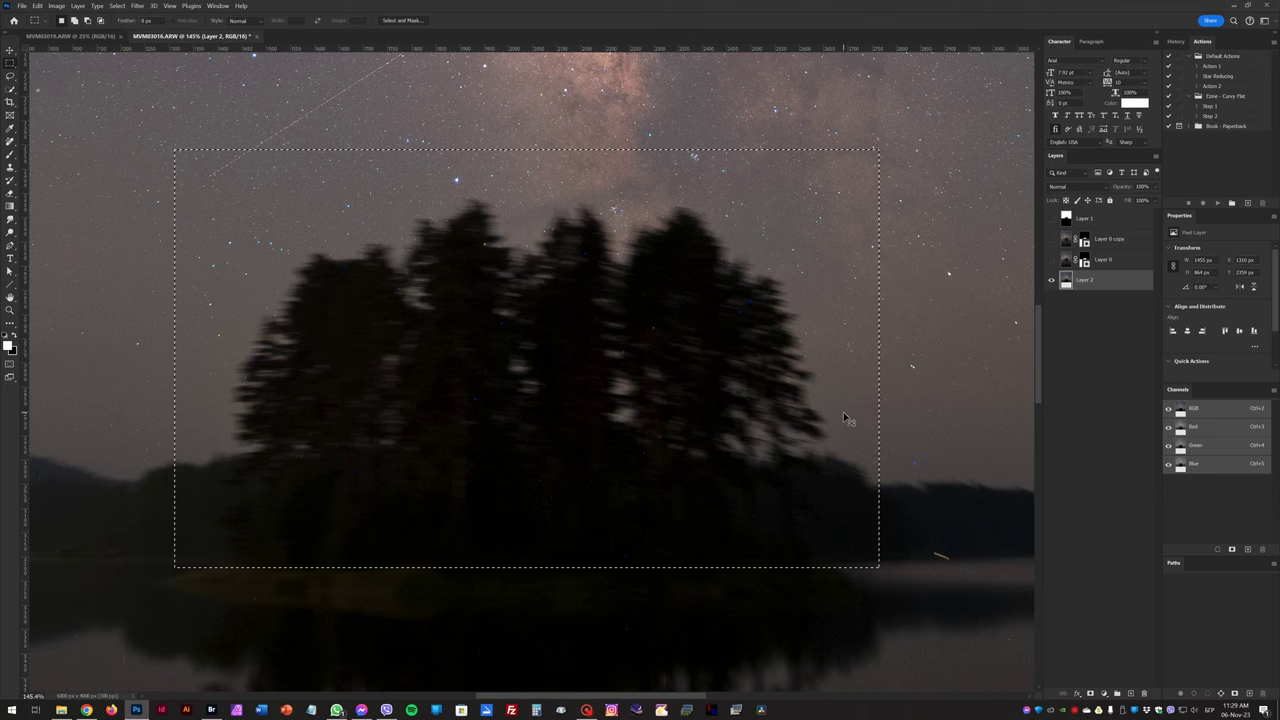
pyautogui.hotkey('ctrl', 'j')
pyautogui.press('v')
# Check the copied tree patch against the sky photo and show the filtered foreground over both
pyautogui.click(1051, 300)
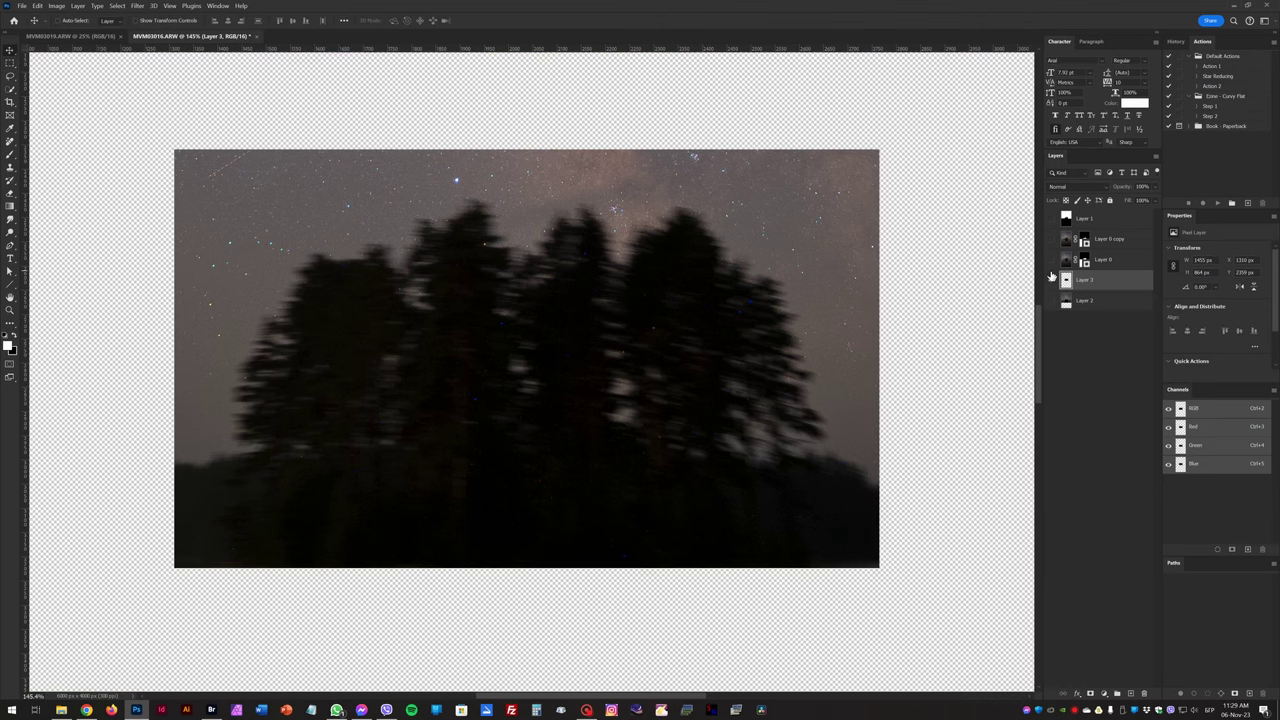
pyautogui.click(1051, 280)
pyautogui.click(1051, 300)
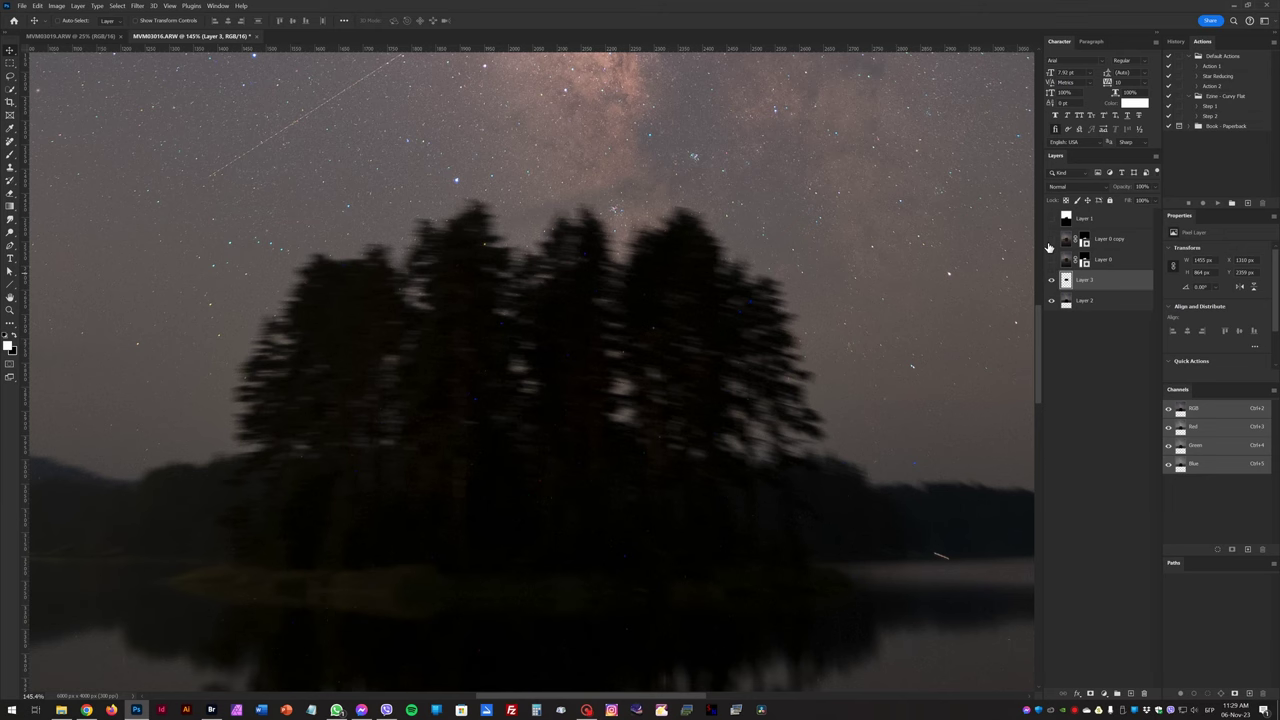
pyautogui.click(1051, 240)
pyautogui.click(1051, 240)
pyautogui.hotkey('ctrl', 't')
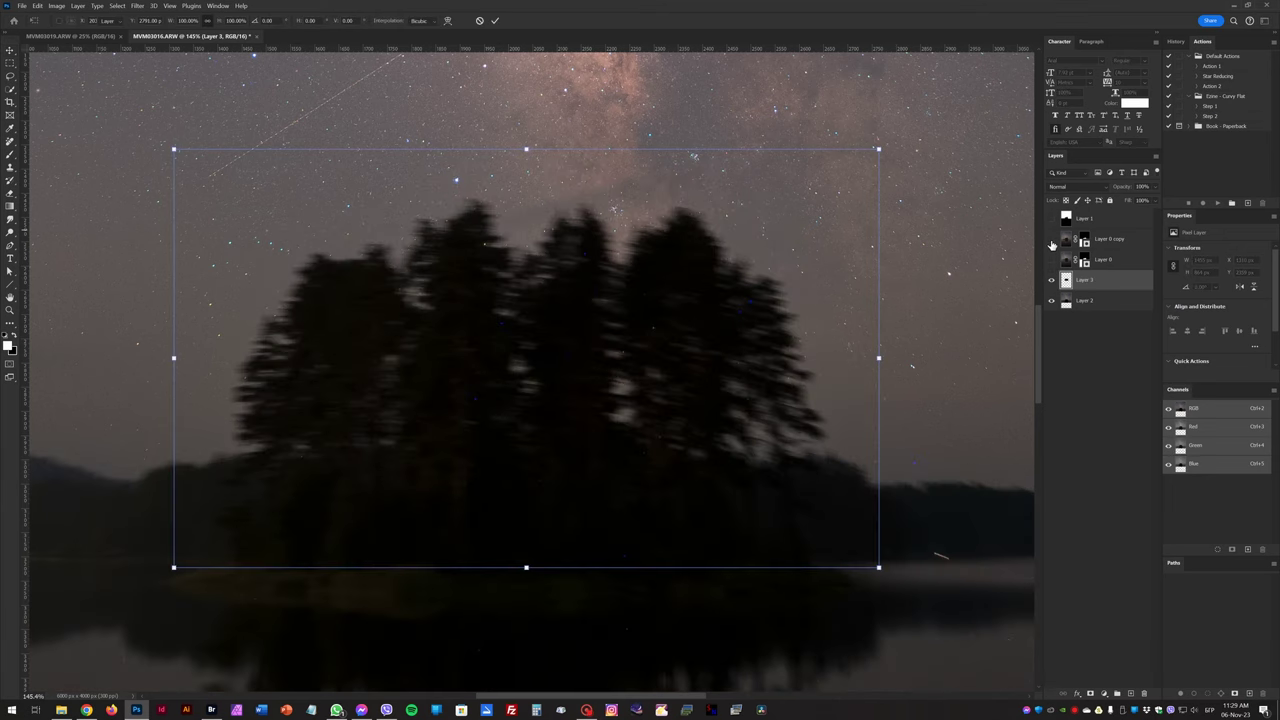
pyautogui.click(1051, 240)
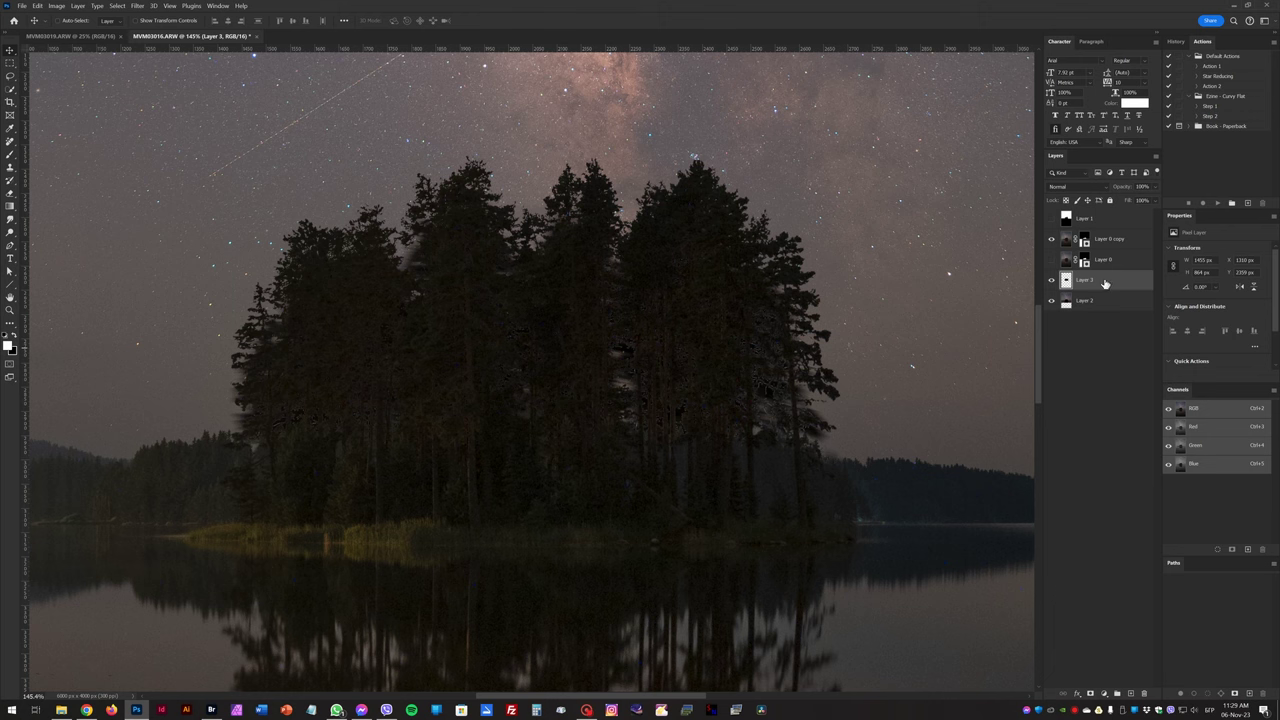
# Warp the copied tree patch inward and downward to tuck its blurred trees behind the sharp foreground trees
pyautogui.hotkey('ctrl', 't')
pyautogui.rightClick(803, 229)
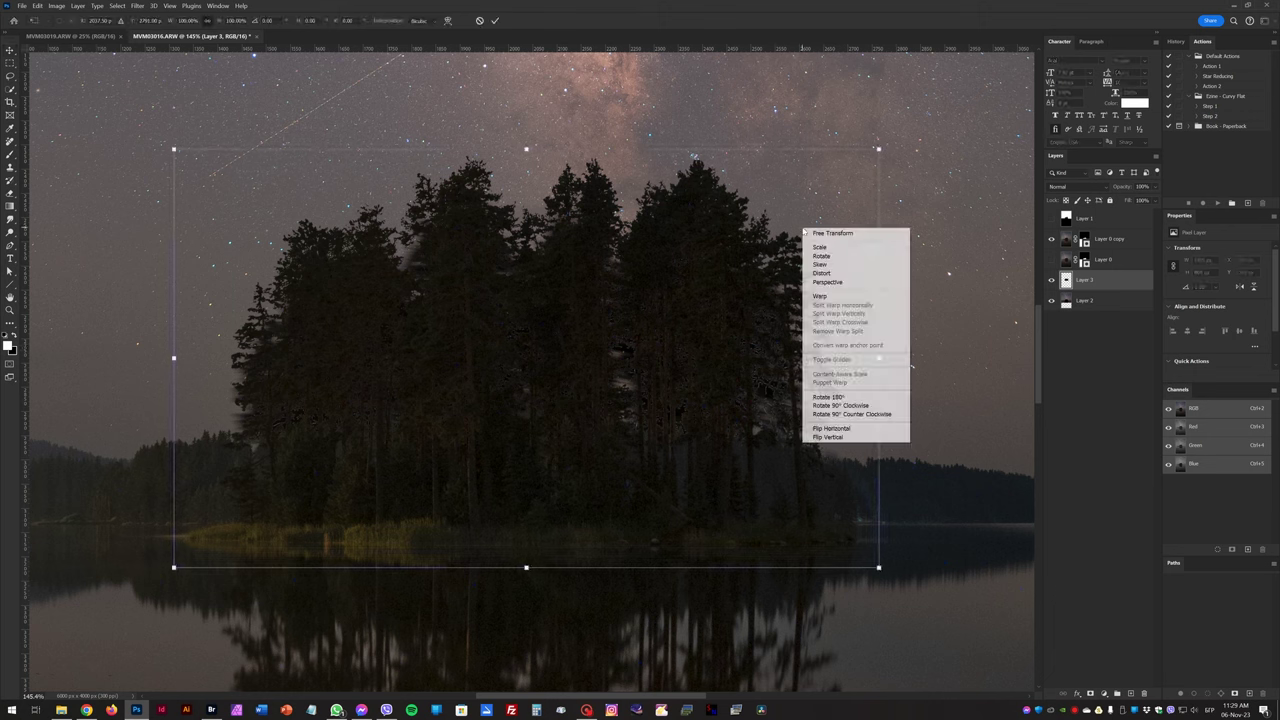
pyautogui.click(838, 297)
pyautogui.moveTo(836, 384); pyautogui.dragTo(812, 488)
pyautogui.moveTo(188, 480); pyautogui.dragTo(206, 470)
pyautogui.moveTo(314, 277); pyautogui.dragTo(445, 256)
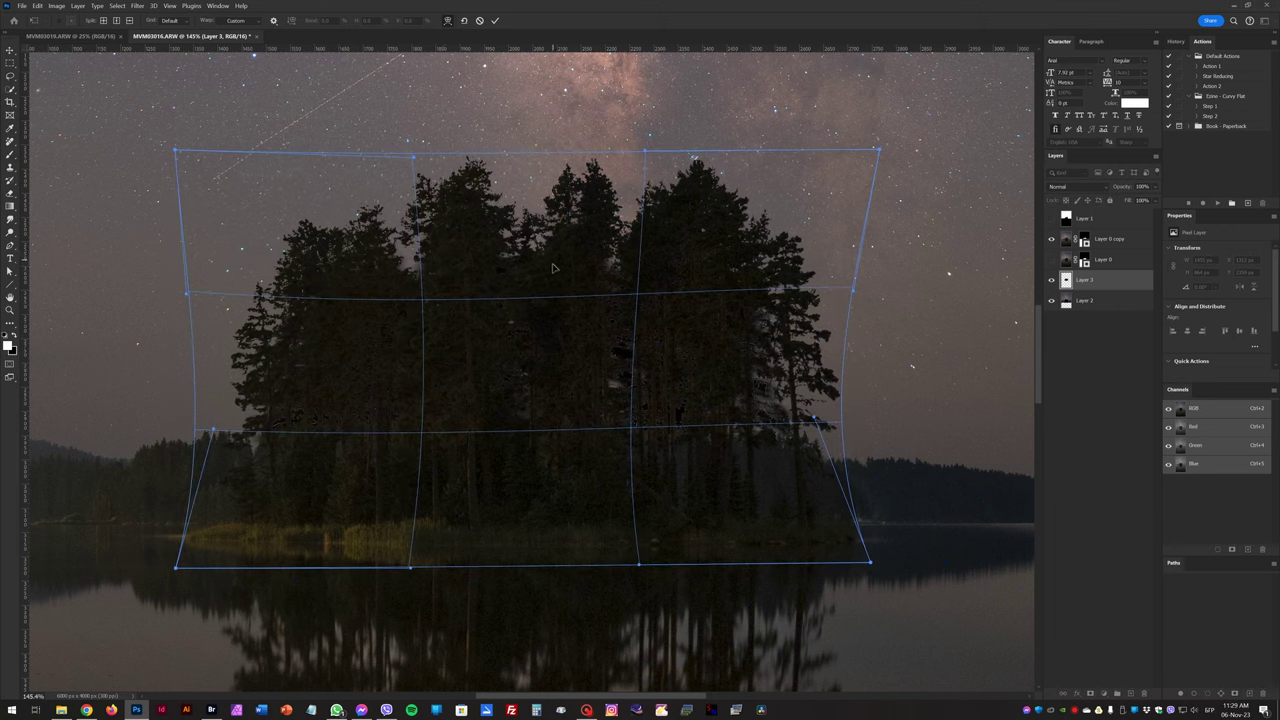
pyautogui.moveTo(553, 268); pyautogui.dragTo(743, 392)
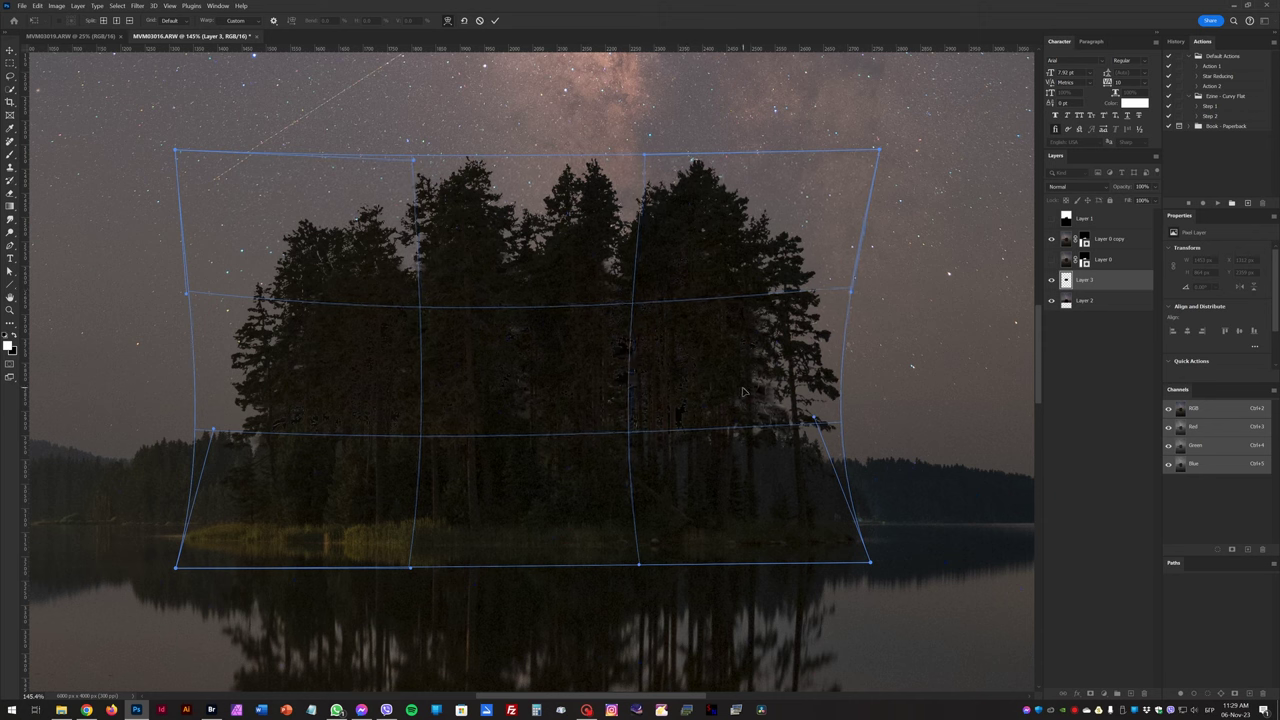
pyautogui.press('Return')
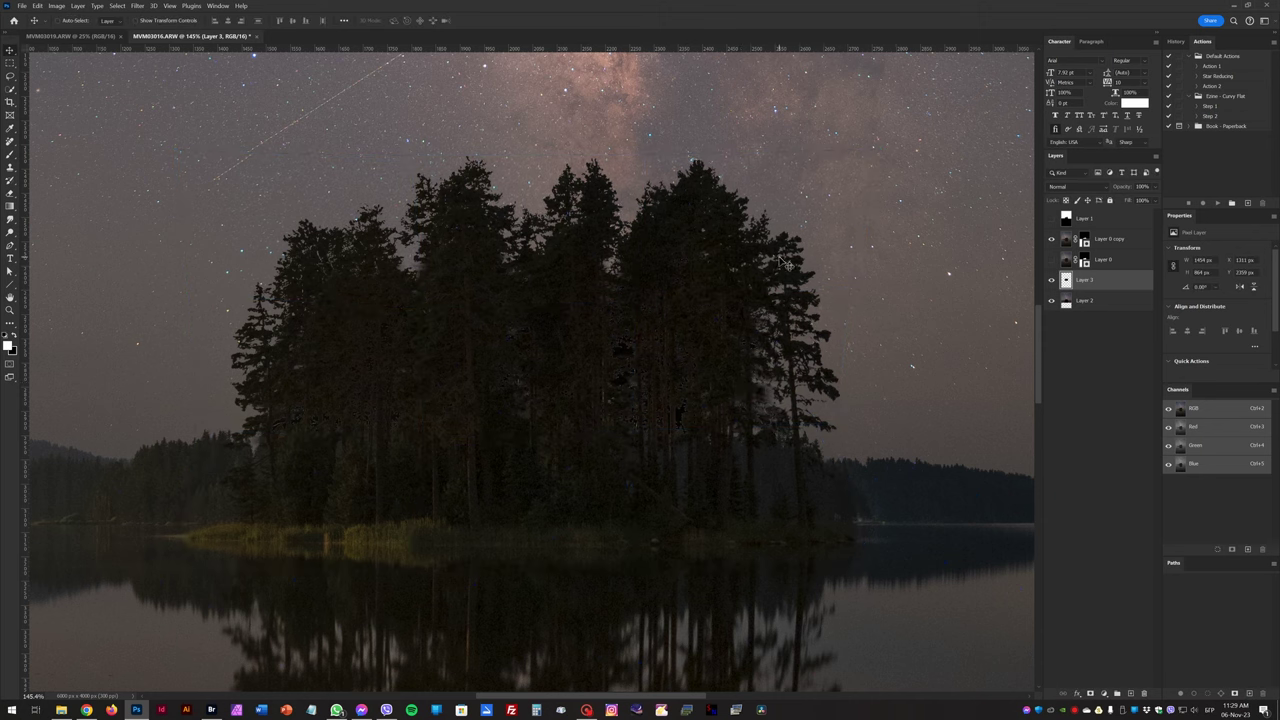
# Duplicate the warped tree patch and the sky photo, and merge the duplicates into a single layer
pyautogui.click(1051, 281)
pyautogui.keyDown('shift'); pyautogui.click(1100, 301); pyautogui.keyUp('shift')
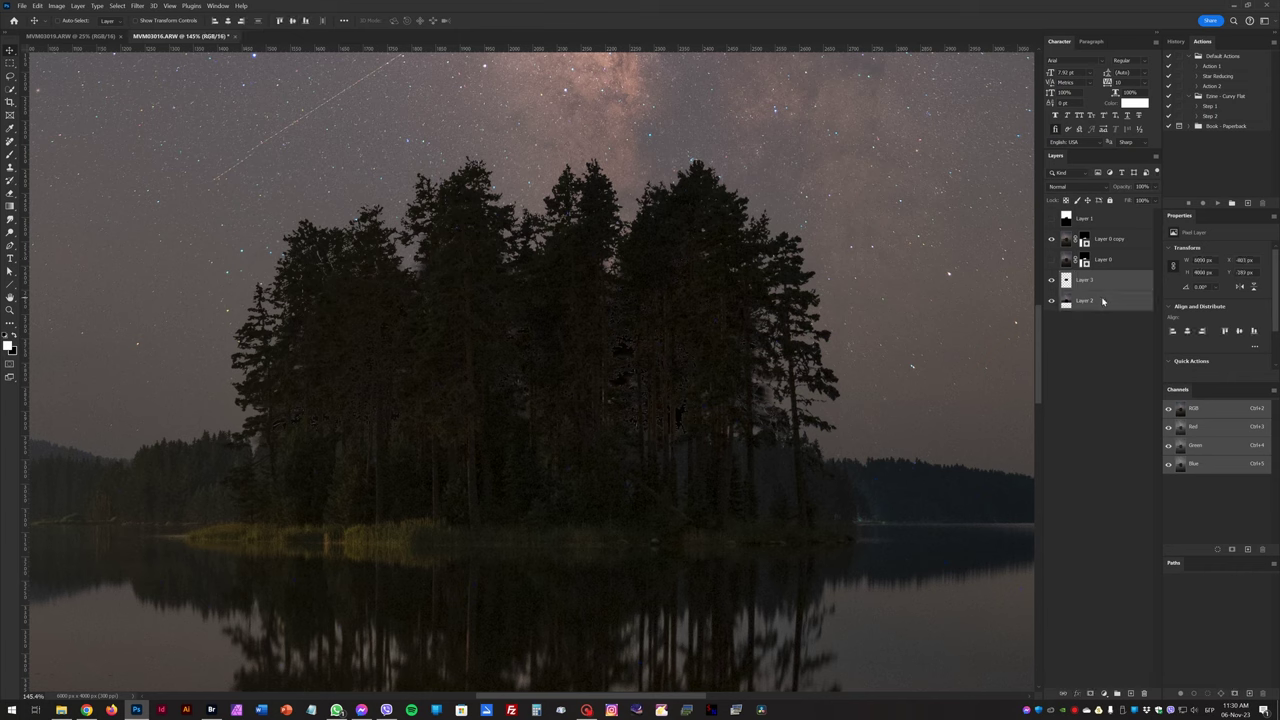
pyautogui.hotkey('ctrl', 'j')
pyautogui.hotkey('ctrl', 'e')
# Paint out the blurred trees above the hill line on the merged sky layer using an enlarged Remove Tool brush
pyautogui.click(1050, 241)
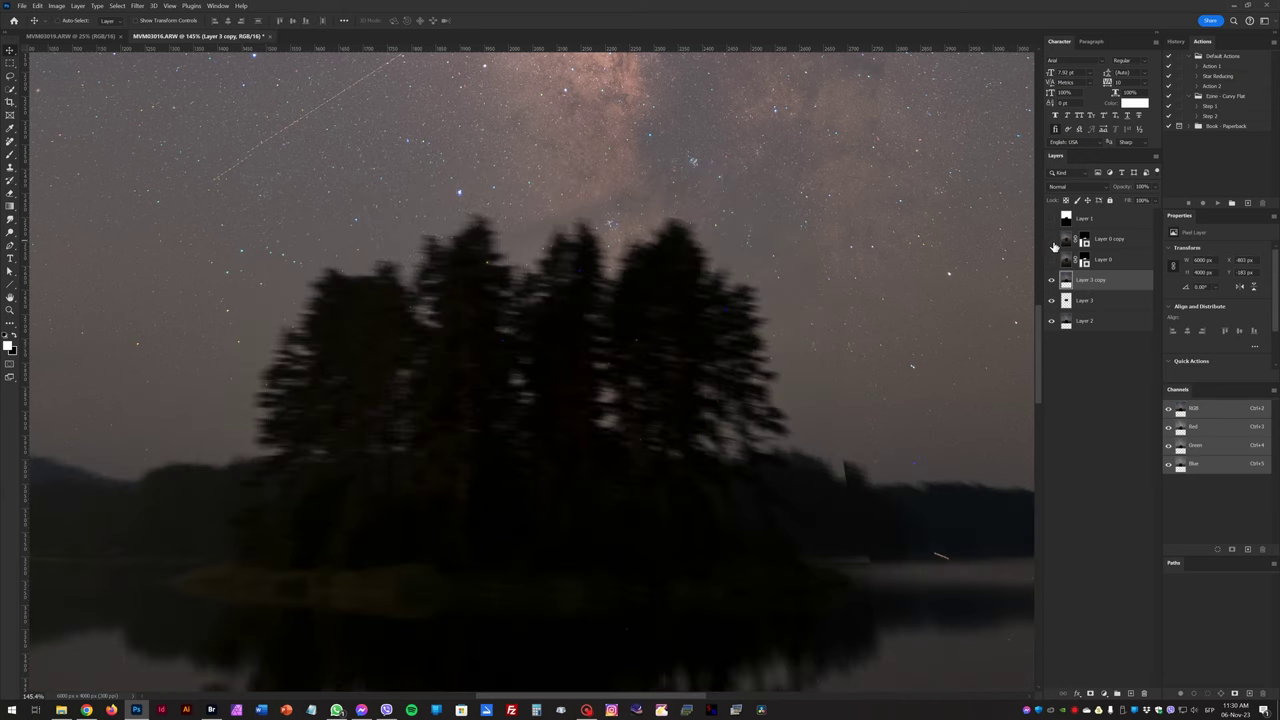
pyautogui.moveTo(842, 351); pyautogui.dragTo(888, 337)
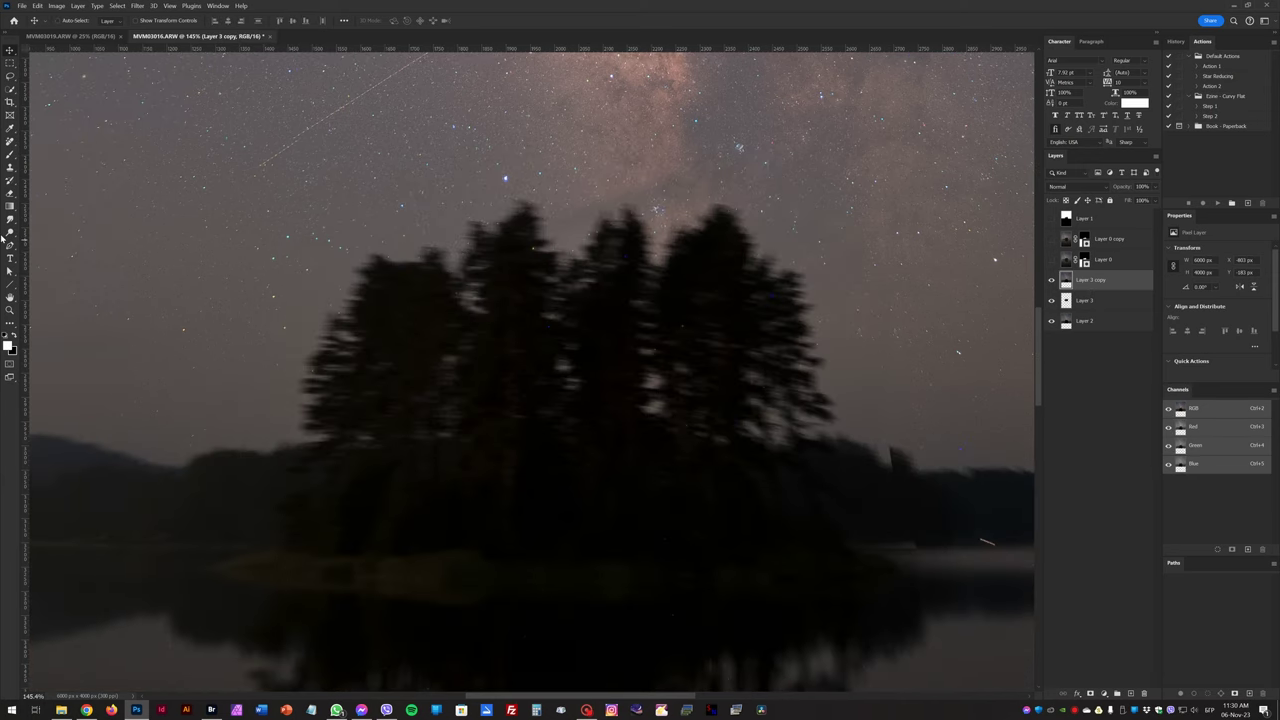
pyautogui.click(11, 143)
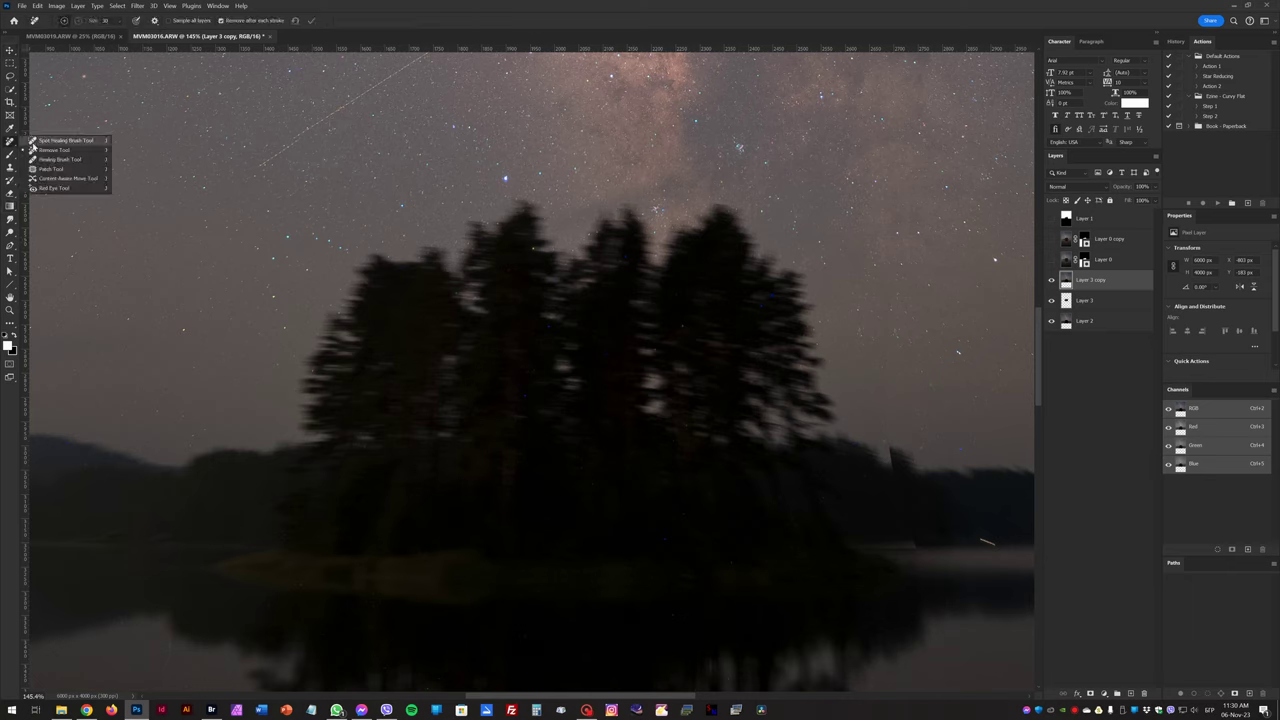
pyautogui.click(55, 150)
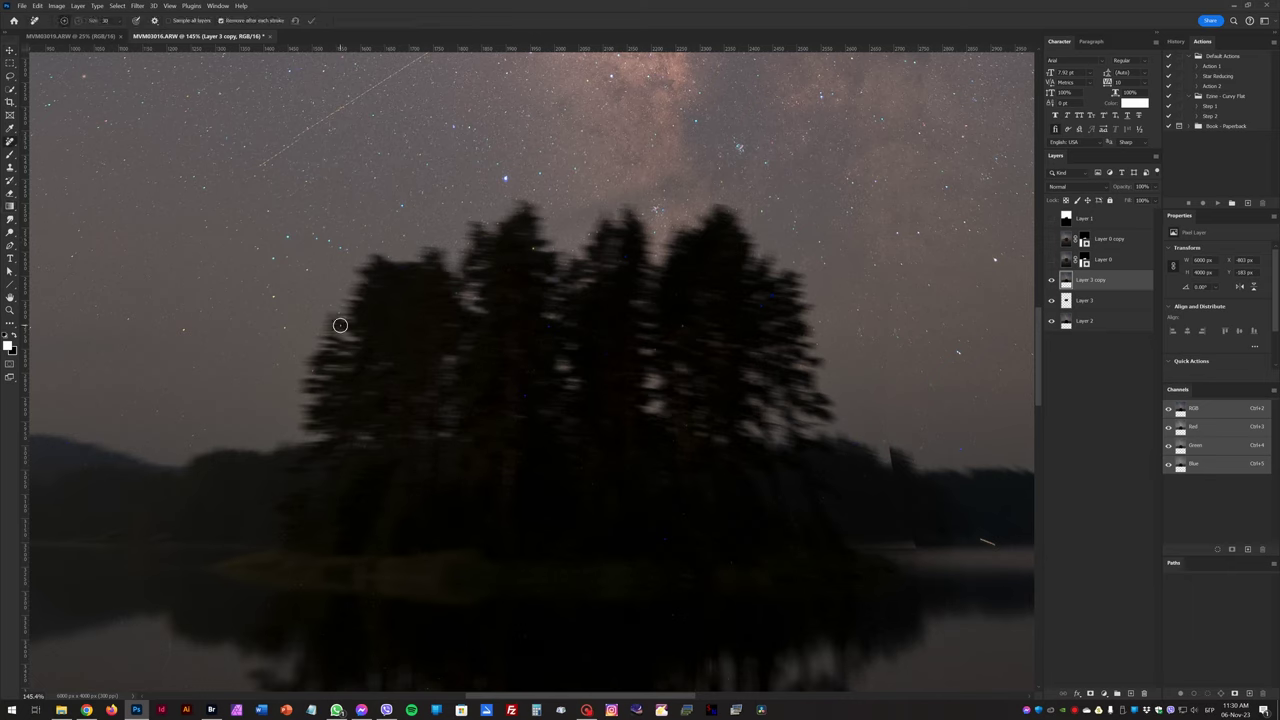
pyautogui.press(']')
pyautogui.press(']')
pyautogui.press(']')
pyautogui.press(']')
pyautogui.press(']')
pyautogui.press(']')
pyautogui.press(']')
pyautogui.press(']')
pyautogui.press(']')
pyautogui.press(']')
pyautogui.moveTo(334, 403)
pyautogui.mouseDown()
pyautogui.moveTo(358, 316)
pyautogui.moveTo(410, 274)
pyautogui.moveTo(455, 288)
pyautogui.moveTo(518, 229)
pyautogui.moveTo(538, 254)
pyautogui.moveTo(692, 238)
pyautogui.moveTo(739, 254)
pyautogui.moveTo(816, 367)
pyautogui.moveTo(801, 288)
pyautogui.moveTo(807, 371)
pyautogui.moveTo(794, 415)
pyautogui.moveTo(748, 352)
pyautogui.moveTo(541, 304)
pyautogui.moveTo(420, 337)
pyautogui.moveTo(405, 394)
pyautogui.moveTo(749, 403)
pyautogui.moveTo(596, 359)
pyautogui.moveTo(384, 372)
pyautogui.moveTo(391, 398)
pyautogui.moveTo(694, 407)
pyautogui.moveTo(747, 369)
pyautogui.moveTo(701, 297)
pyautogui.moveTo(728, 335)
pyautogui.mouseUp()
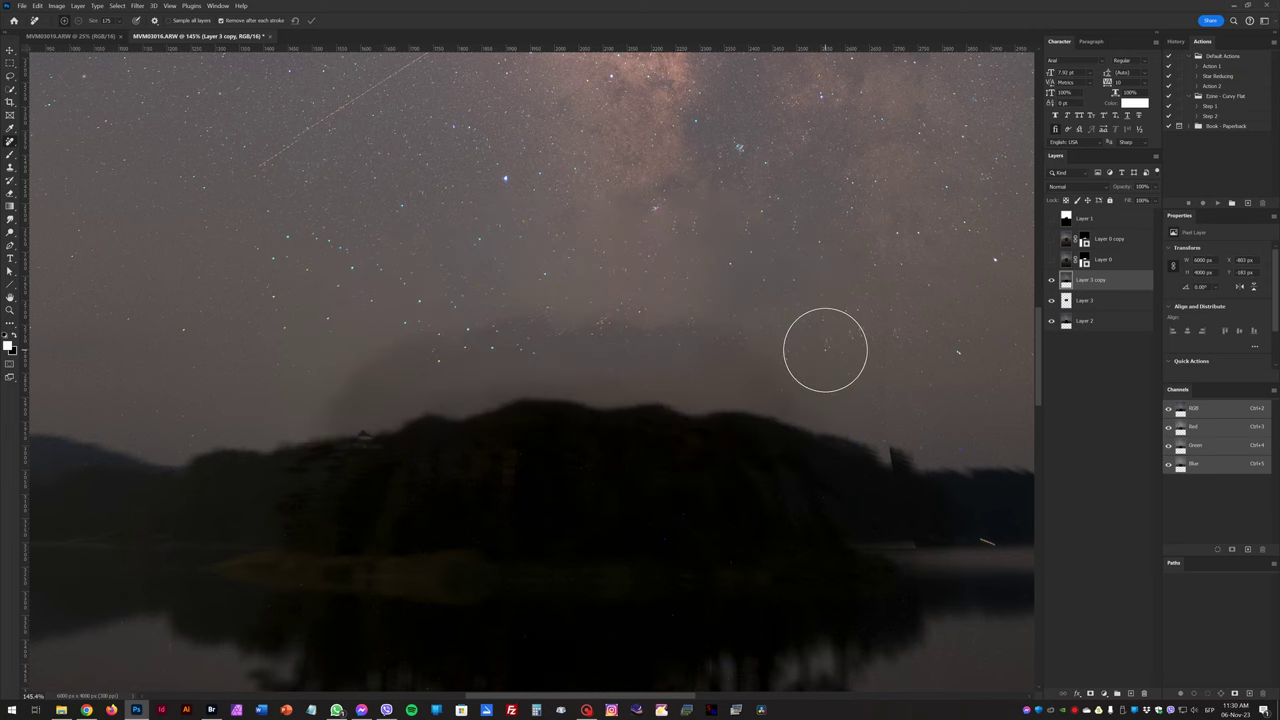
# Compare the retouched sky layer with the sharp foreground trees shown and hidden
pyautogui.click(1051, 259)
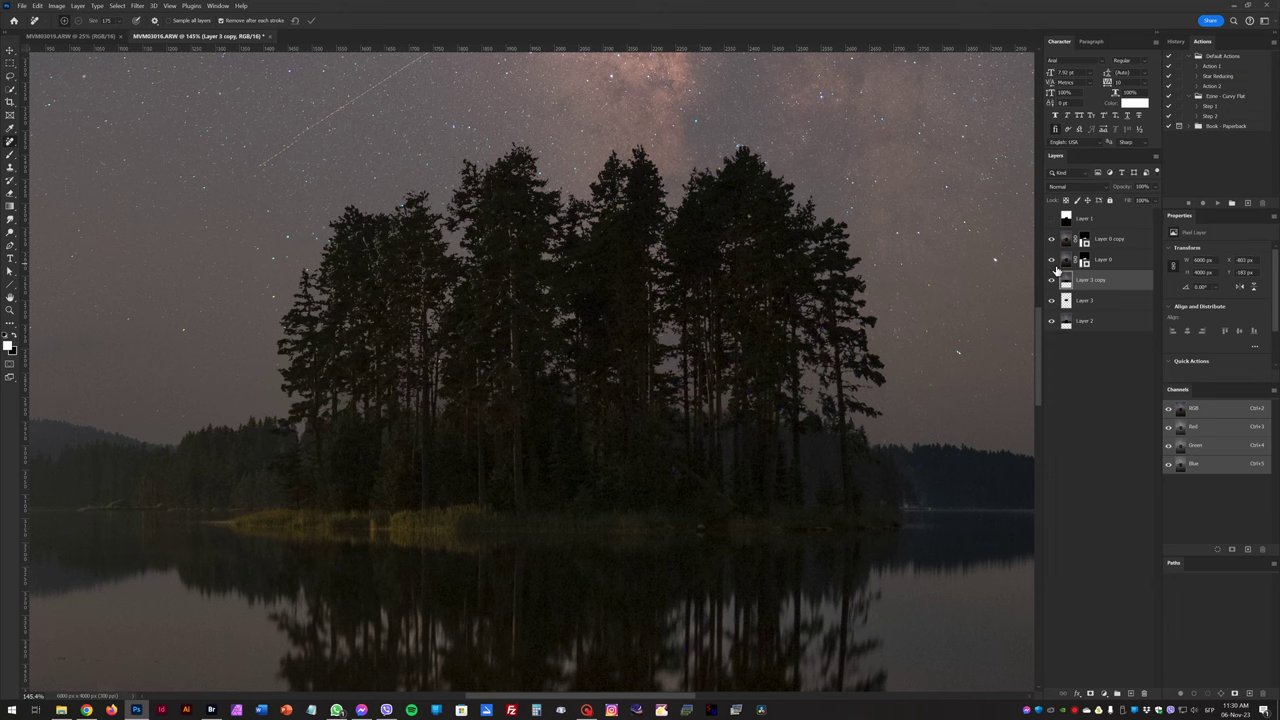
pyautogui.click(1051, 241)
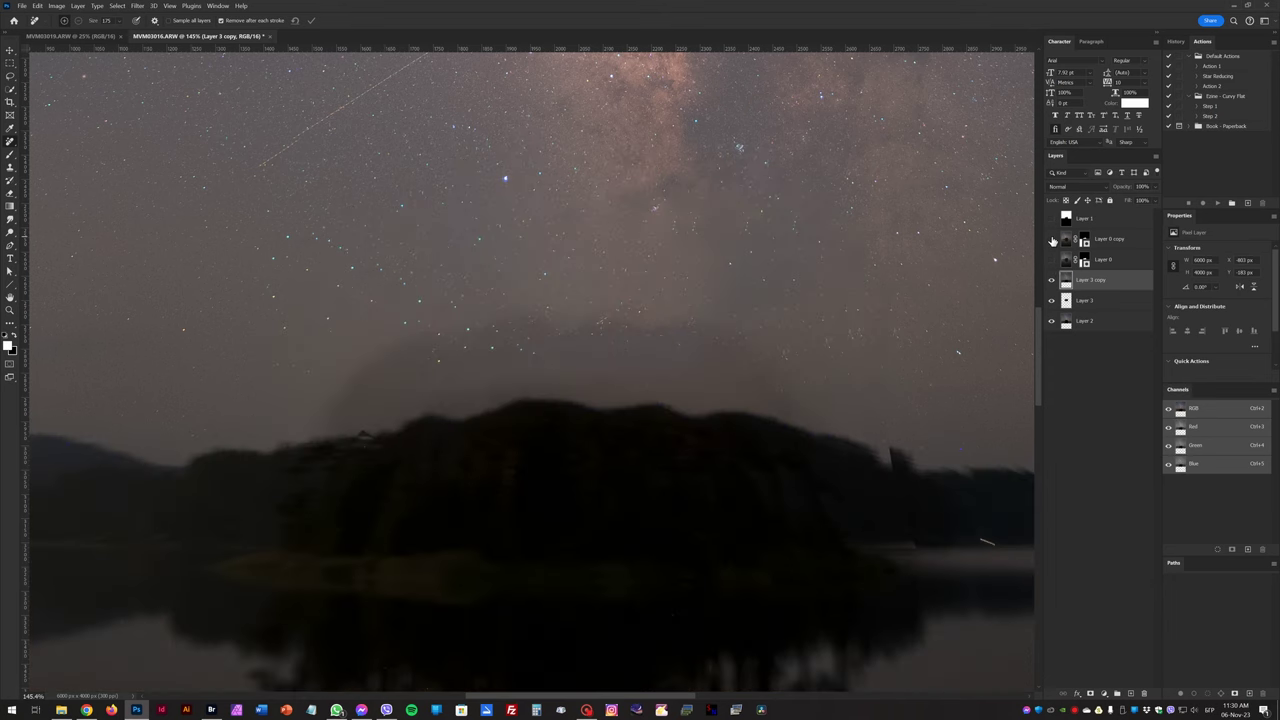
pyautogui.click(1051, 241)
pyautogui.click(1051, 241)
pyautogui.click(1051, 241)
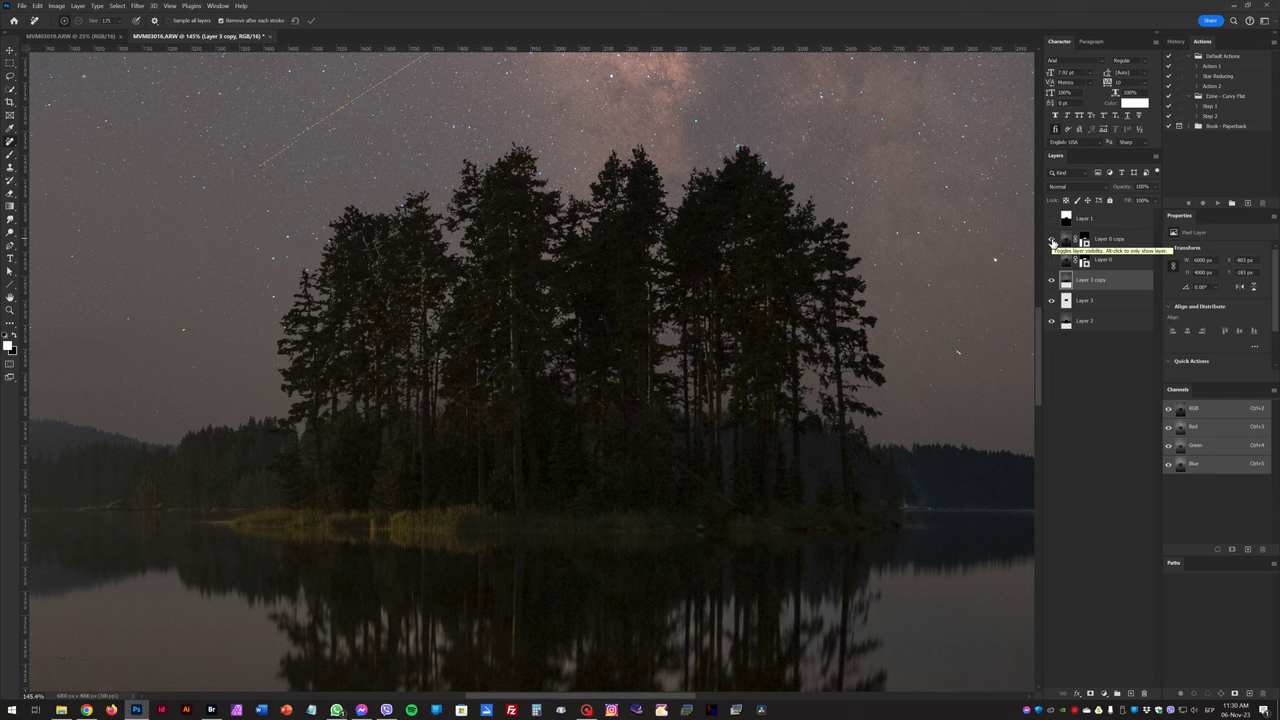
pyautogui.click(1051, 241)
pyautogui.click(1051, 241)
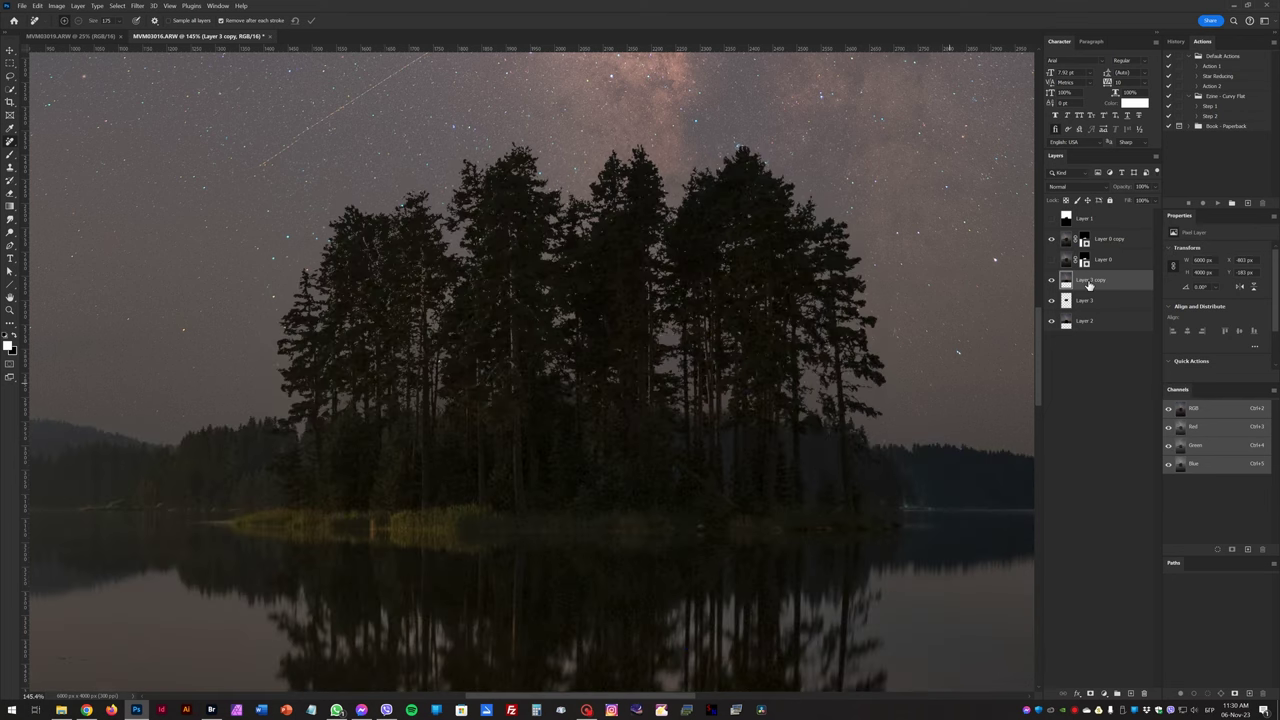
# With the foreground hidden, copy an area of about 1386 × 704 px around the retouched dark hill to a new layer
pyautogui.click(1051, 241)
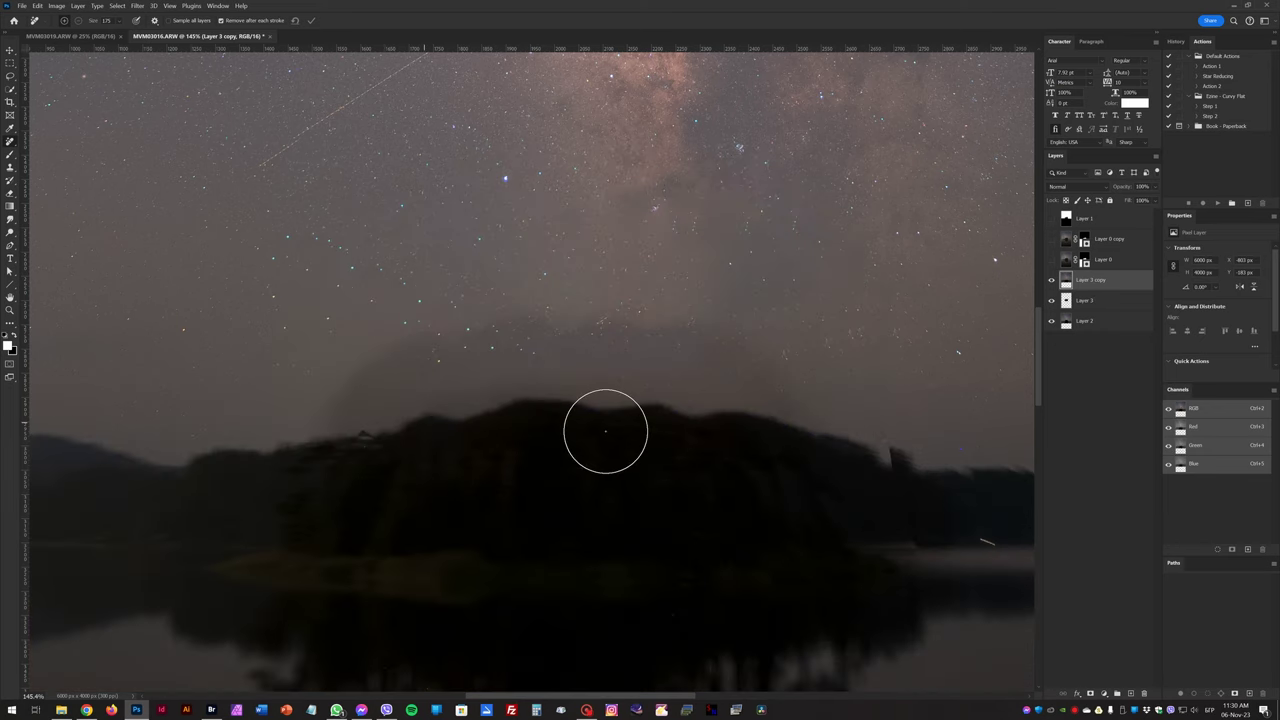
pyautogui.press('m')
pyautogui.moveTo(244, 233); pyautogui.dragTo(877, 561)
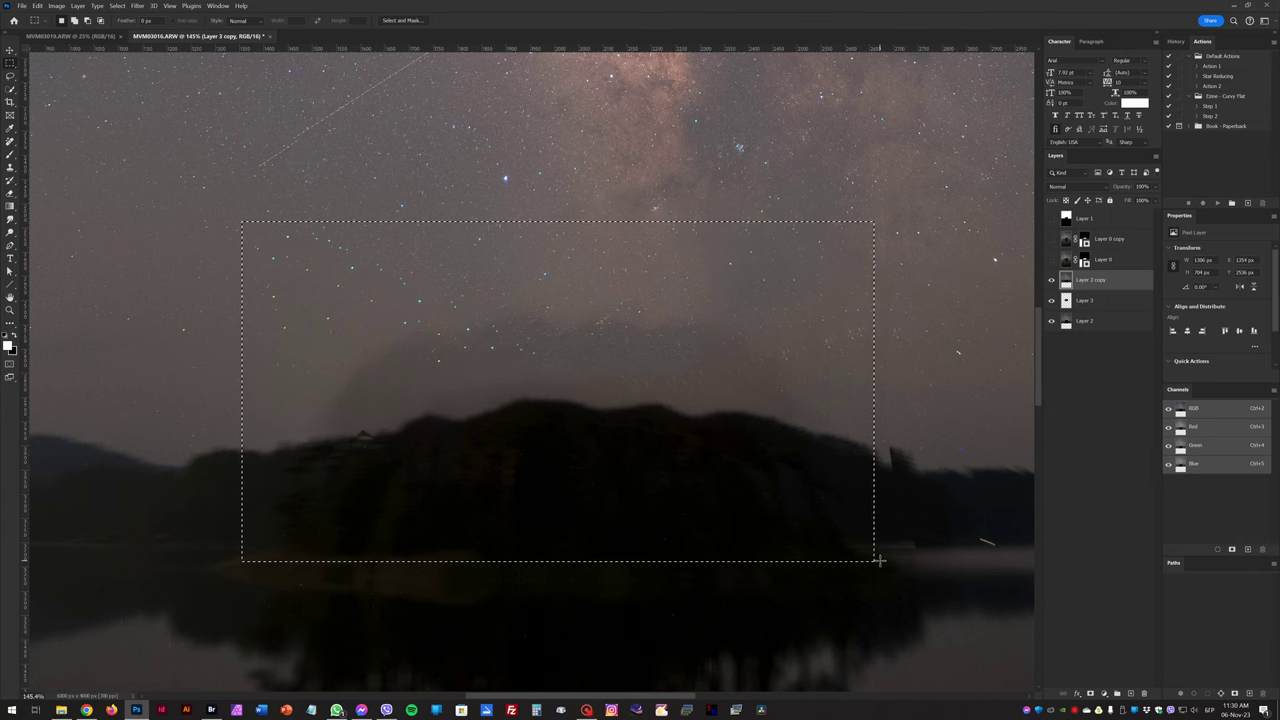
pyautogui.hotkey('ctrl', 'j')
pyautogui.press('v')
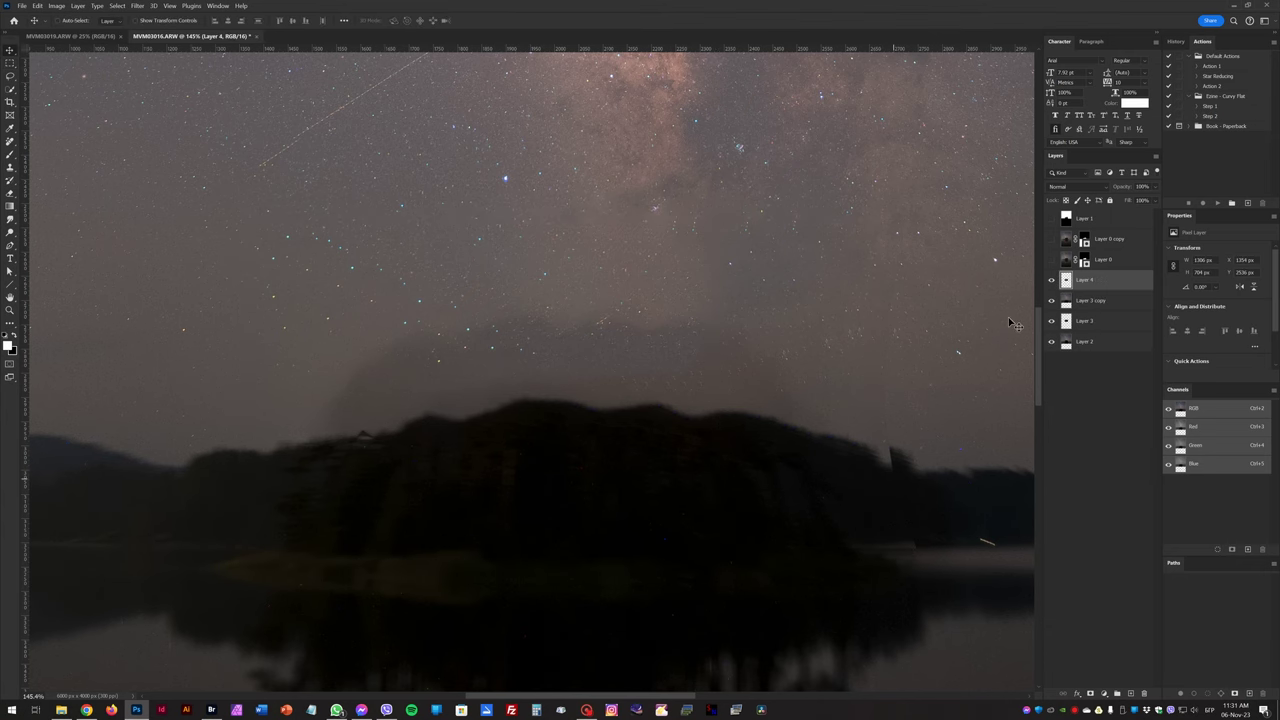
# Show the filtered foreground and warp the copied hill patch downward behind the island trees
pyautogui.click(1052, 240)
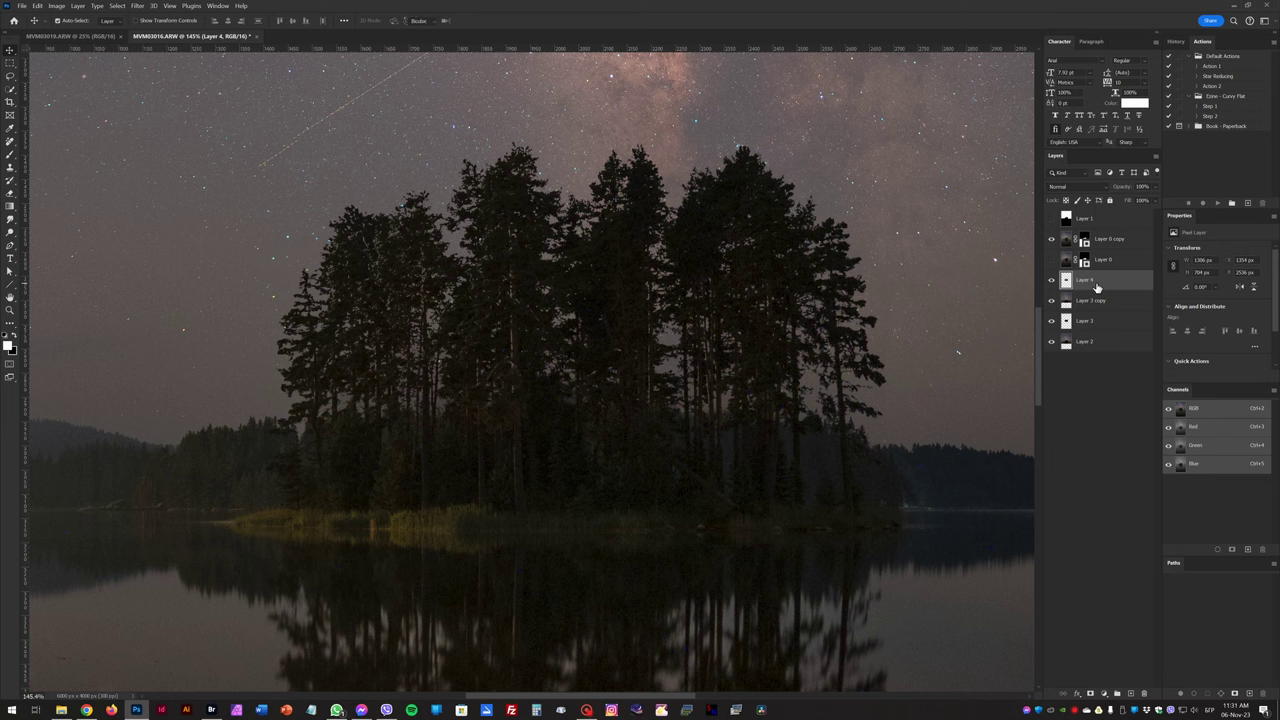
pyautogui.hotkey('ctrl', 't')
pyautogui.rightClick(700, 314)
pyautogui.click(725, 382)
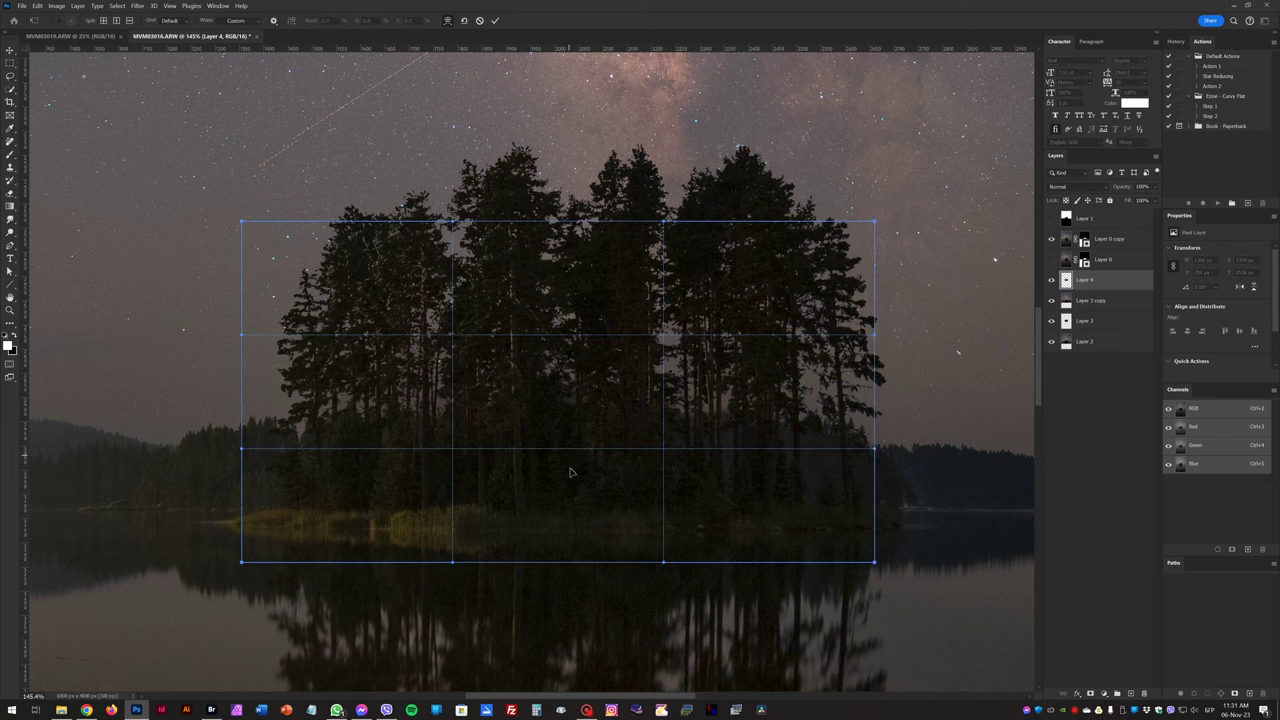
pyautogui.moveTo(573, 473); pyautogui.dragTo(599, 519)
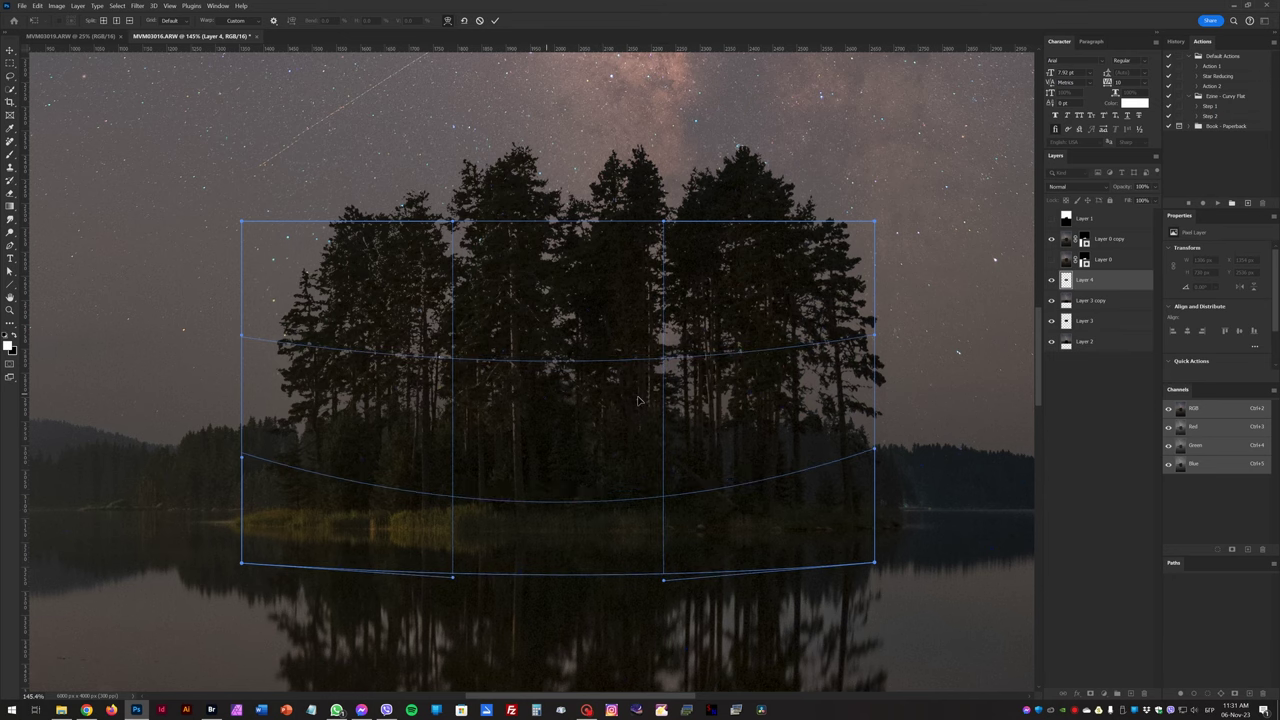
pyautogui.press('Return')
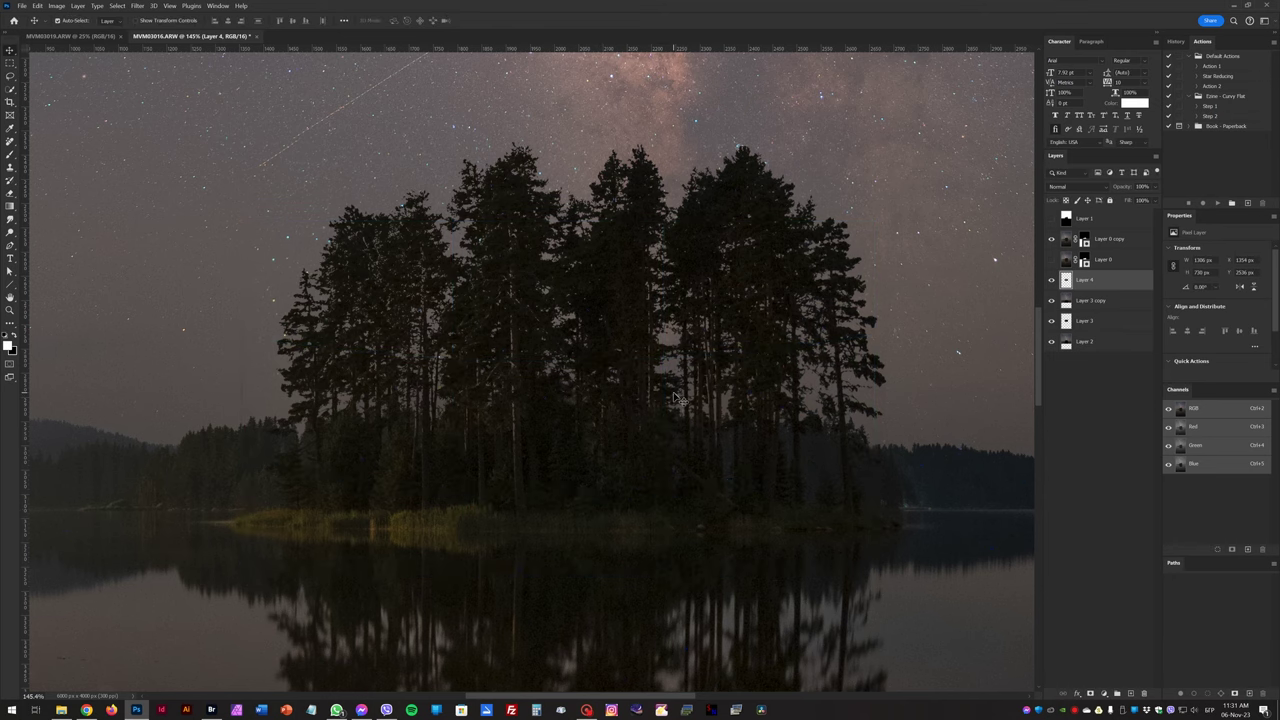
# Add a Levels adjustment above the sky layers with input black at 11 and input white at 202
pyautogui.hotkey('ctrl', '0')
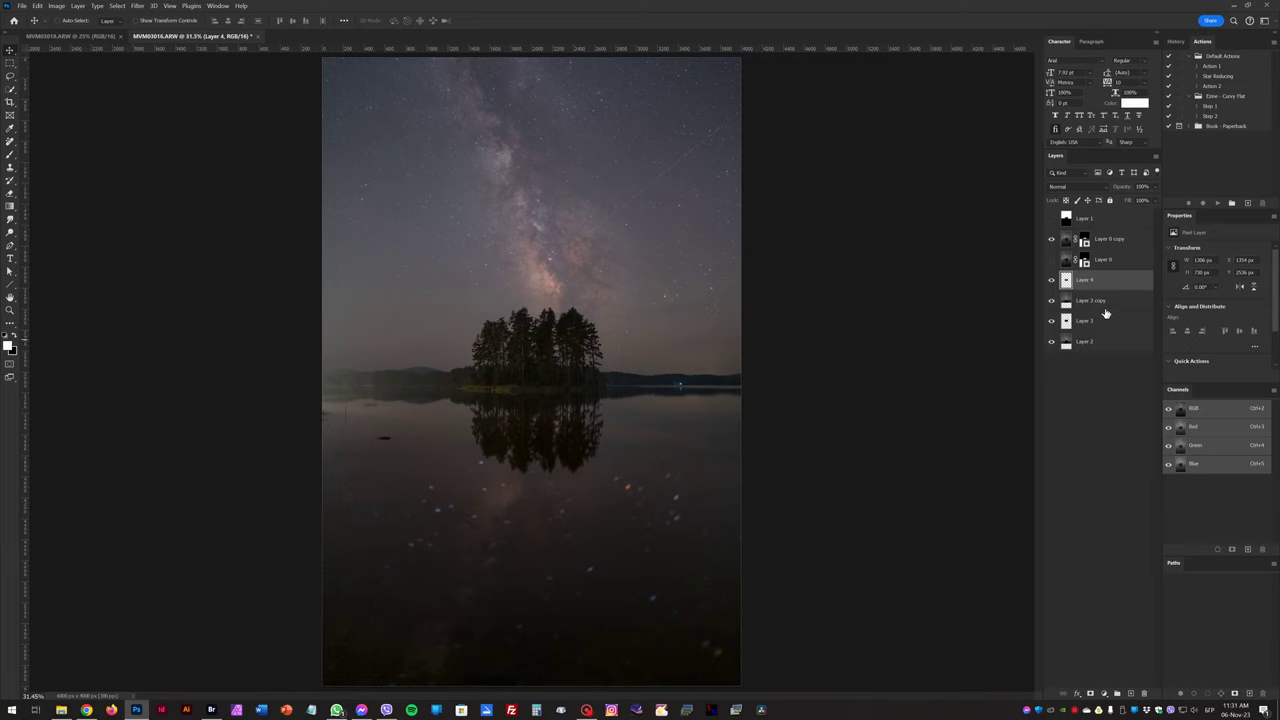
pyautogui.click(1108, 692)
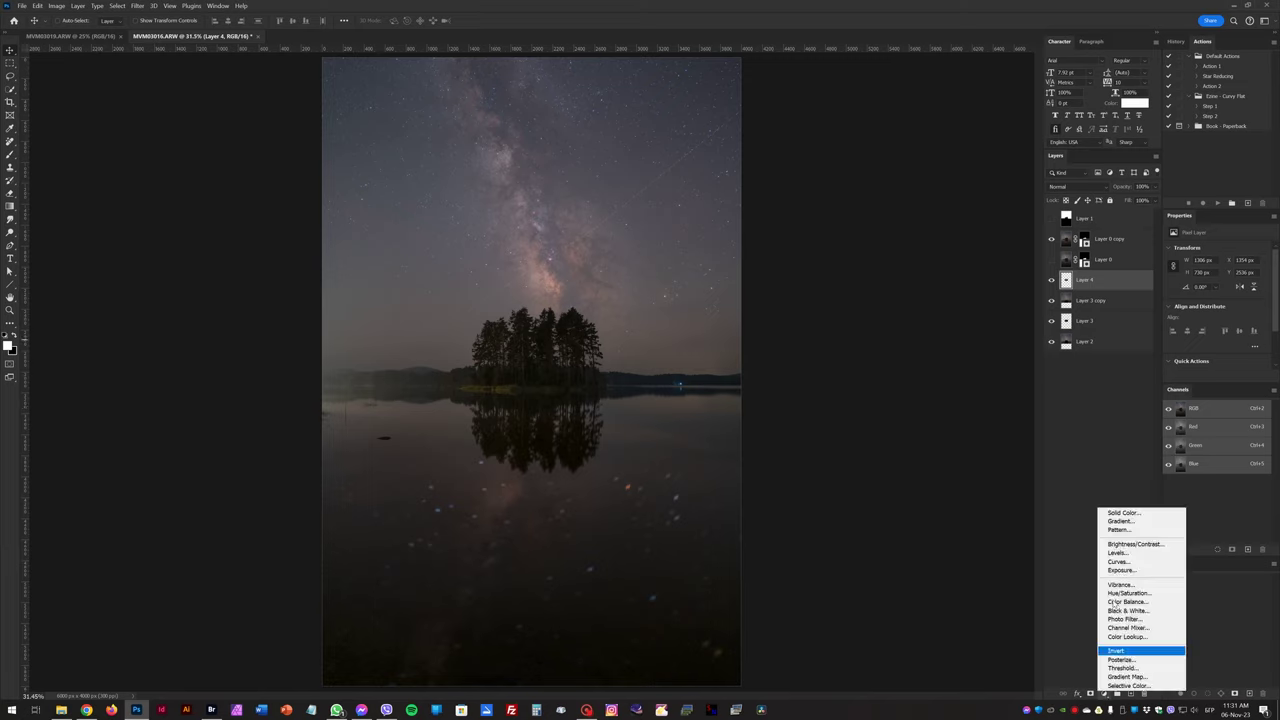
pyautogui.click(1133, 555)
pyautogui.moveTo(1266, 323); pyautogui.dragTo(1253, 326)
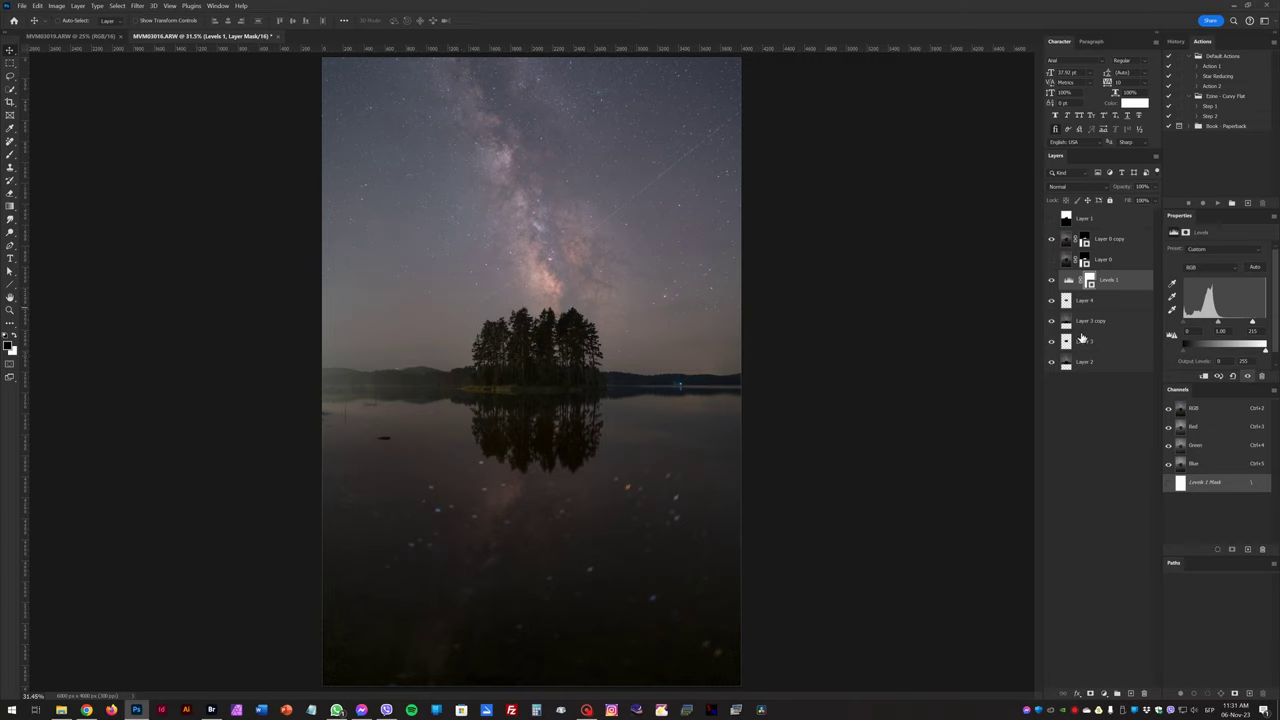
pyautogui.moveTo(1186, 326); pyautogui.dragTo(1189, 327)
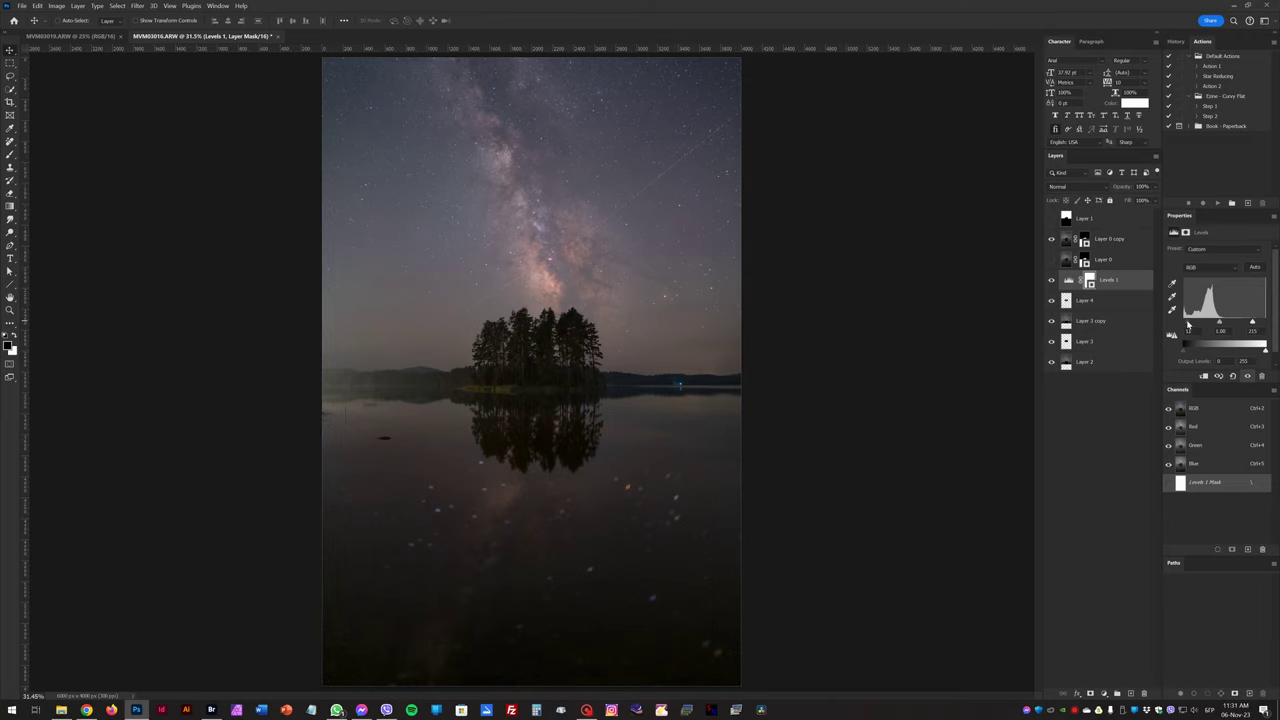
pyautogui.moveTo(1254, 323); pyautogui.dragTo(1249, 324)
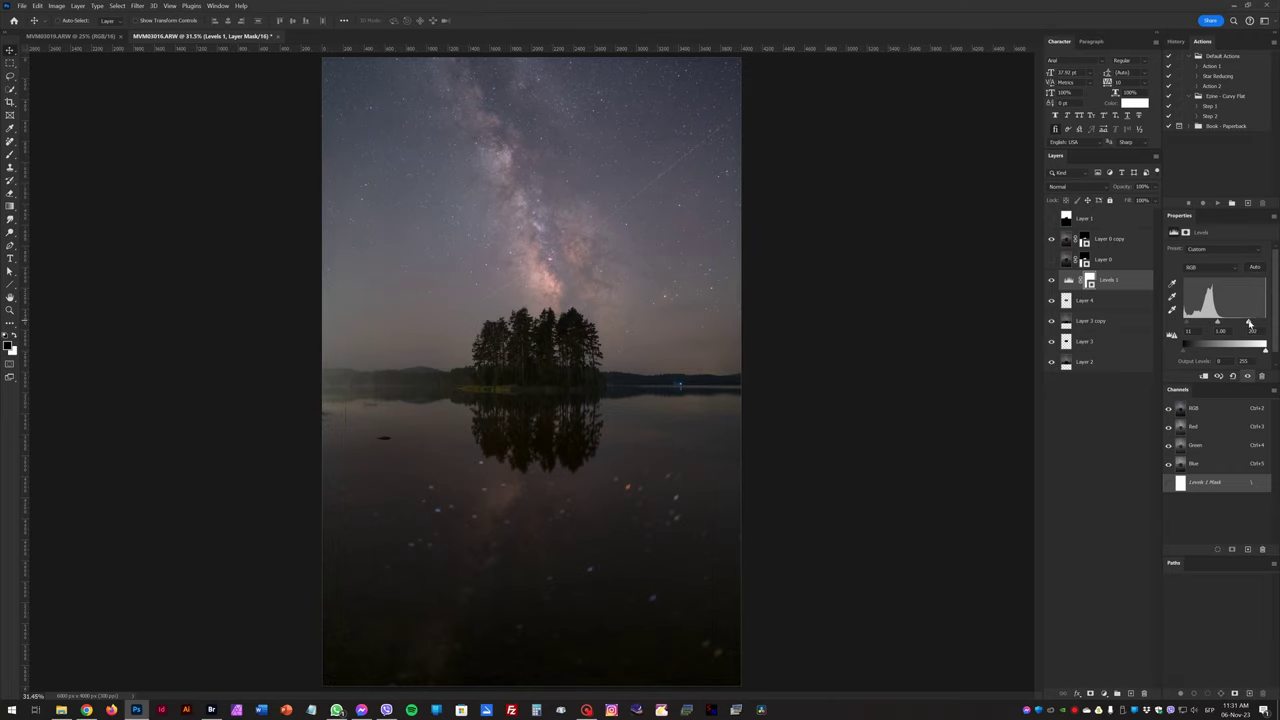
# Examine the sky, island trees, shoreline and reflection at 100% zoom with the Levels adjustment applied
pyautogui.hotkey('ctrl', '-')
pyautogui.hotkey('ctrl', '+')
pyautogui.click(1068, 280)
pyautogui.press('h')
pyautogui.rightClick(638, 390)
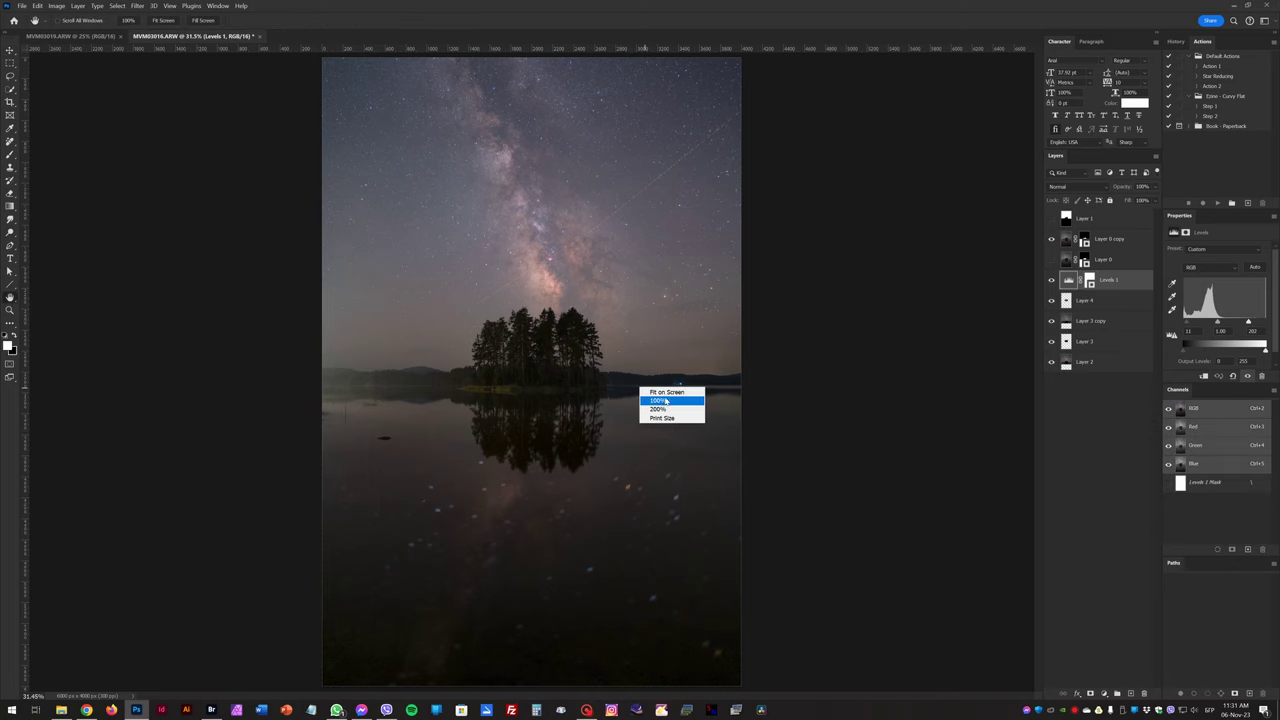
pyautogui.click(668, 402)
pyautogui.moveTo(869, 418); pyautogui.dragTo(814, 449)
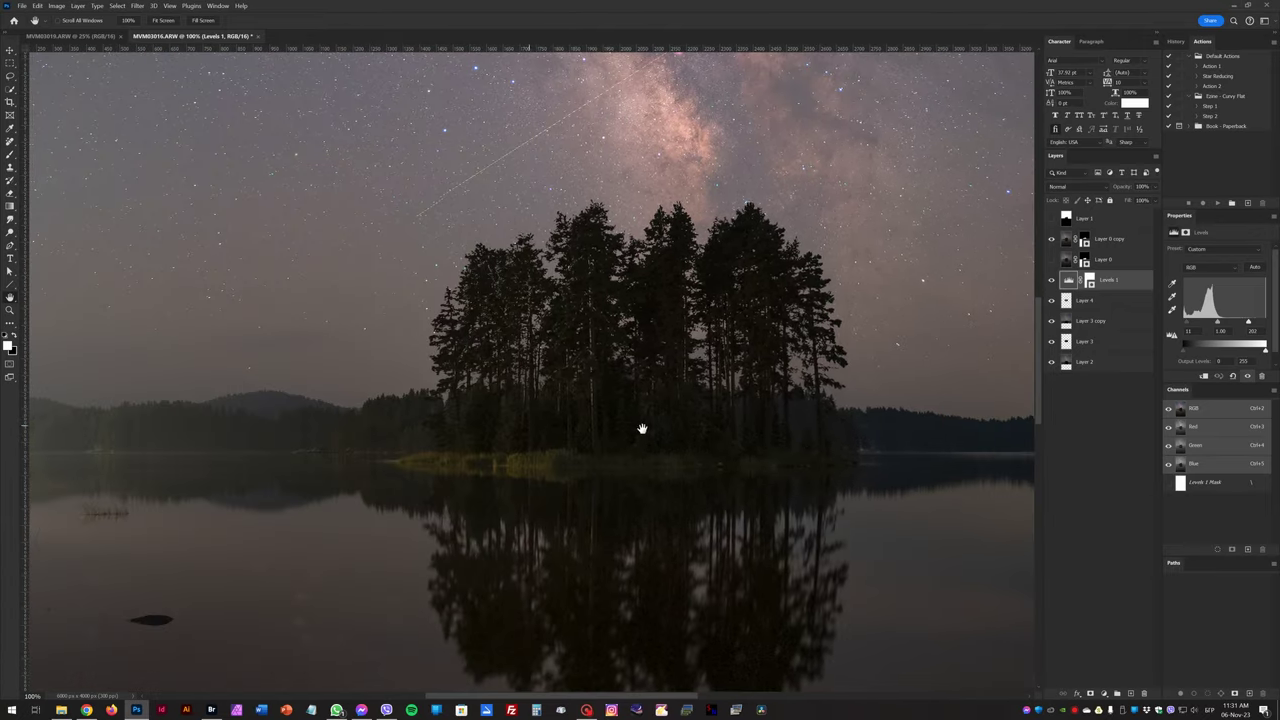
pyautogui.moveTo(306, 437); pyautogui.dragTo(329, 363)
pyautogui.moveTo(563, 331); pyautogui.dragTo(560, 417)
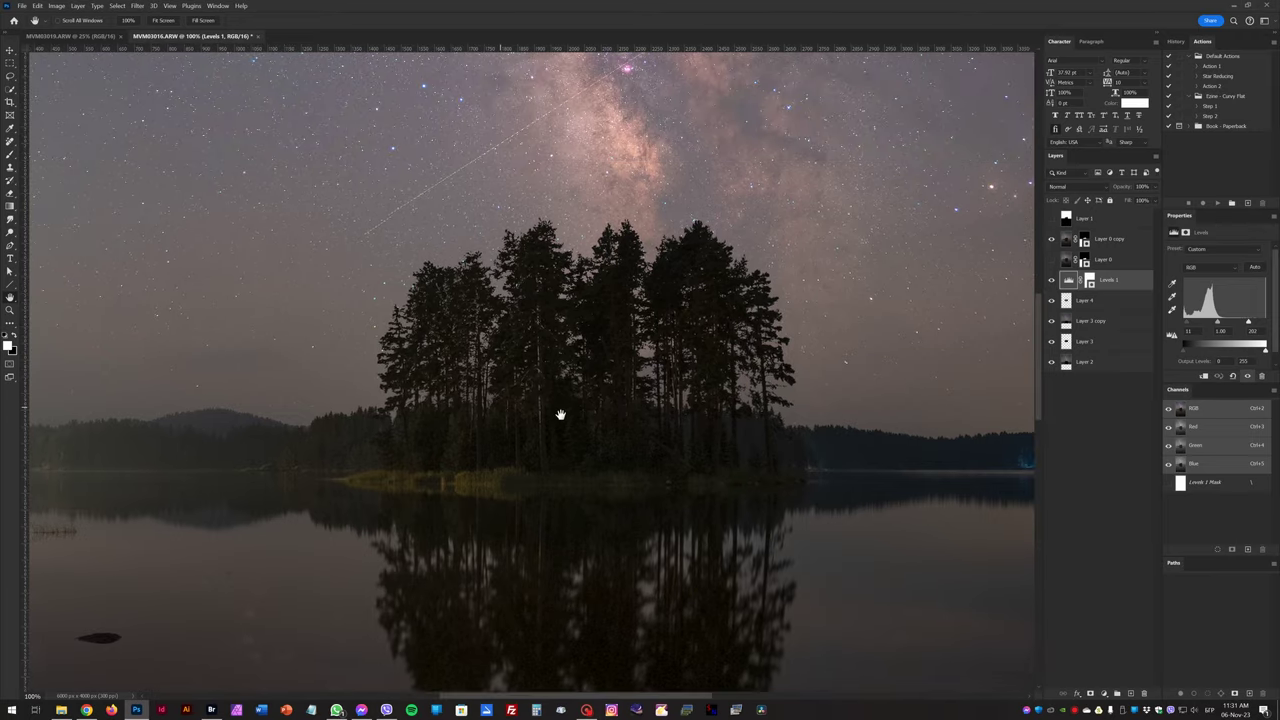
# Inspect the far shoreline, island treetops and Milky Way at full size, and review the overall composite at 33.33% zoom
pyautogui.moveTo(220, 438); pyautogui.dragTo(334, 411)
pyautogui.moveTo(707, 432); pyautogui.dragTo(585, 436)
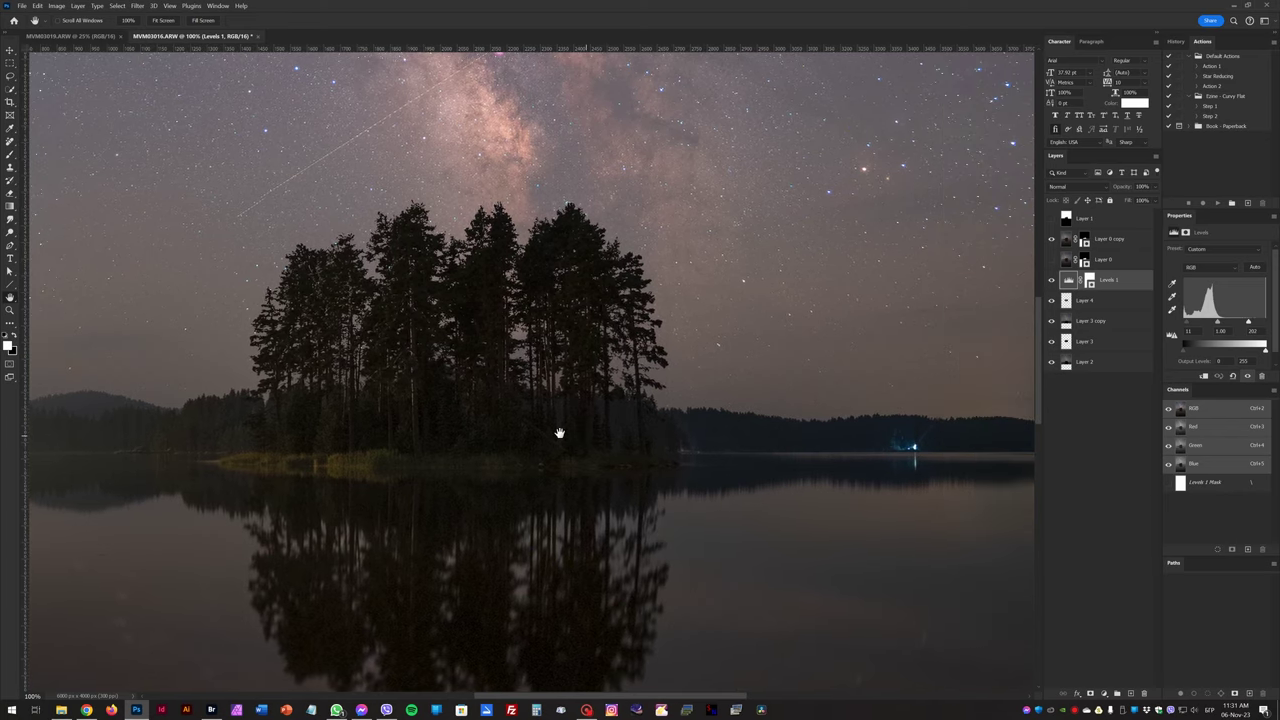
pyautogui.moveTo(306, 409)
pyautogui.mouseDown()
pyautogui.moveTo(443, 414)
pyautogui.moveTo(311, 411)
pyautogui.mouseUp()
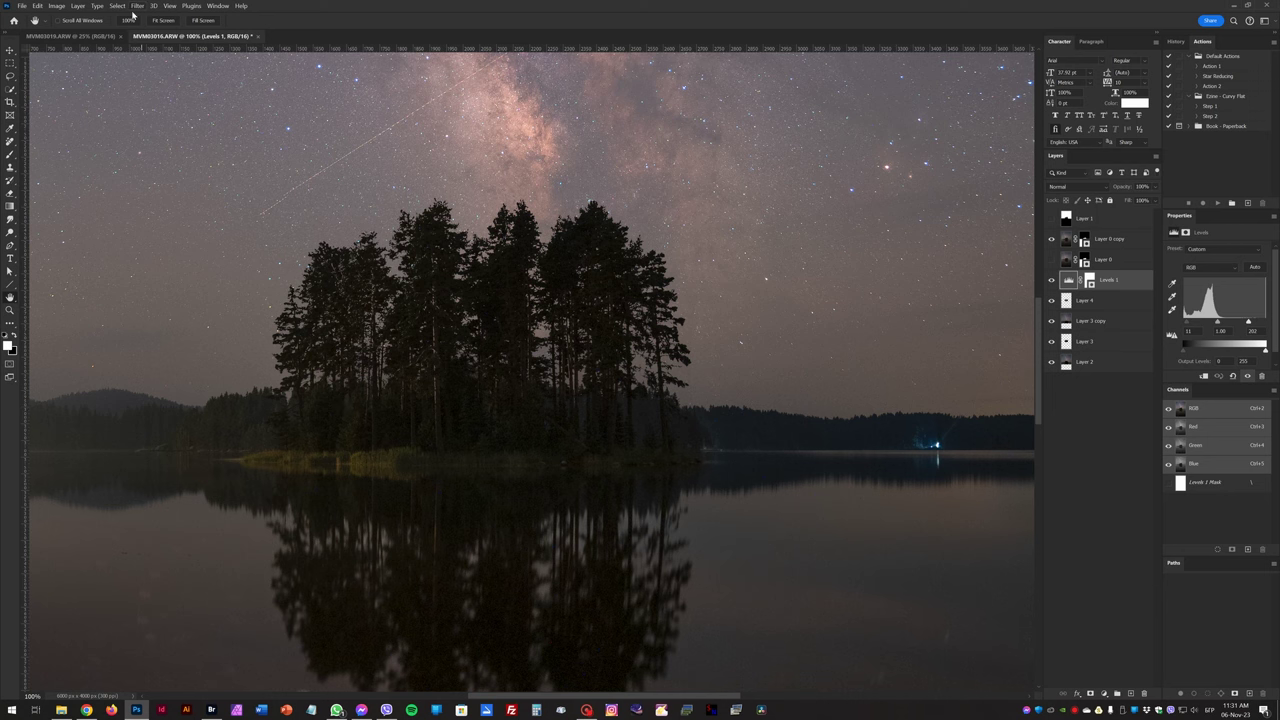
pyautogui.moveTo(424, 319)
pyautogui.mouseDown()
pyautogui.moveTo(484, 329)
pyautogui.moveTo(438, 326)
pyautogui.mouseUp()
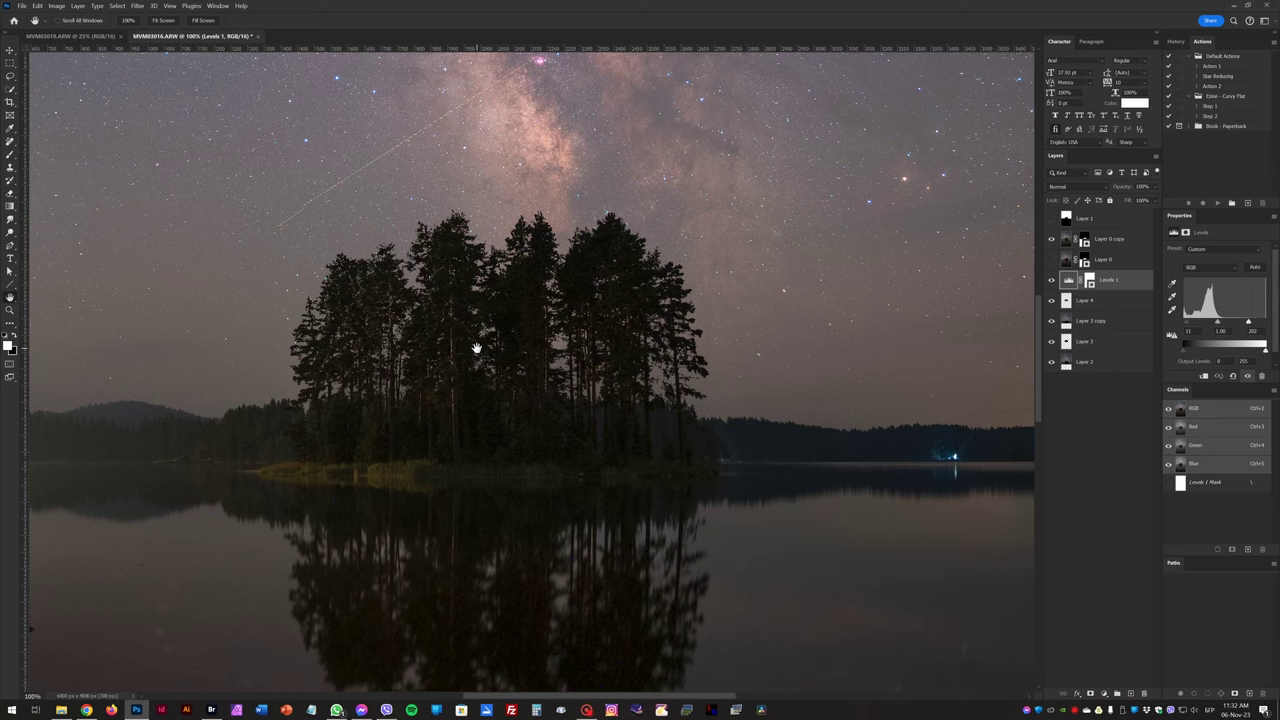
pyautogui.moveTo(457, 294); pyautogui.dragTo(463, 437)
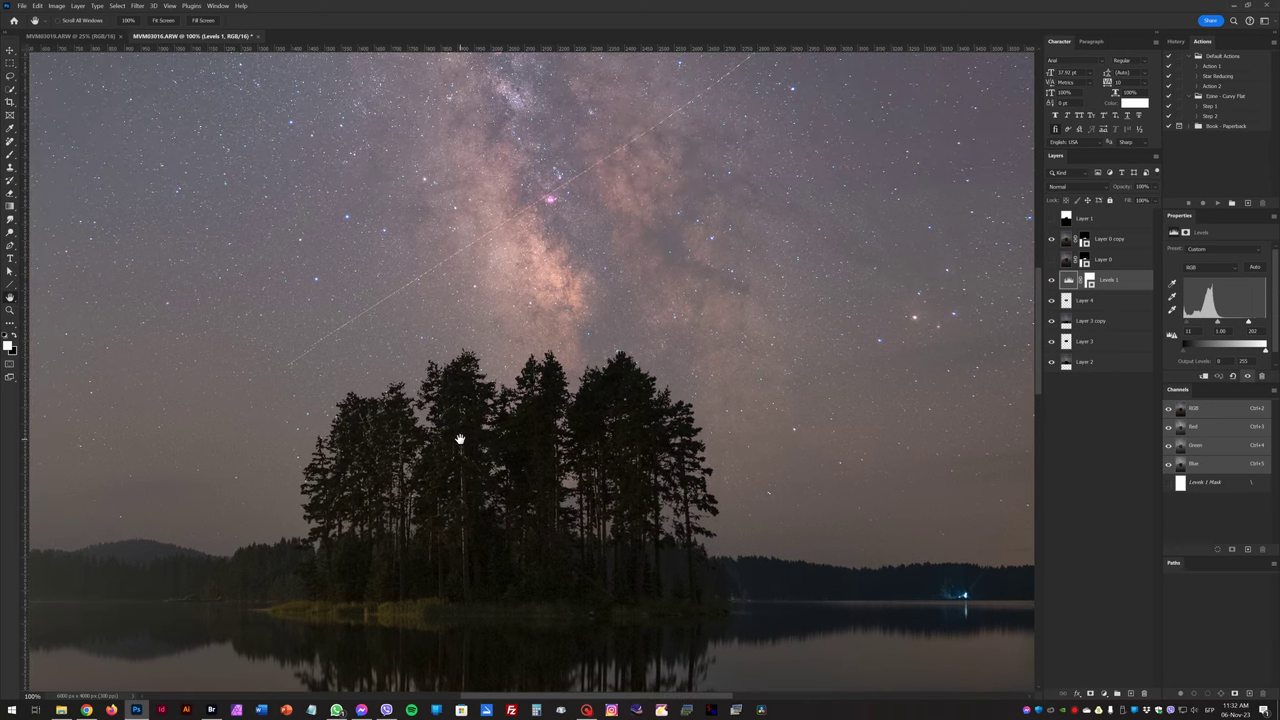
pyautogui.moveTo(442, 359); pyautogui.dragTo(421, 430)
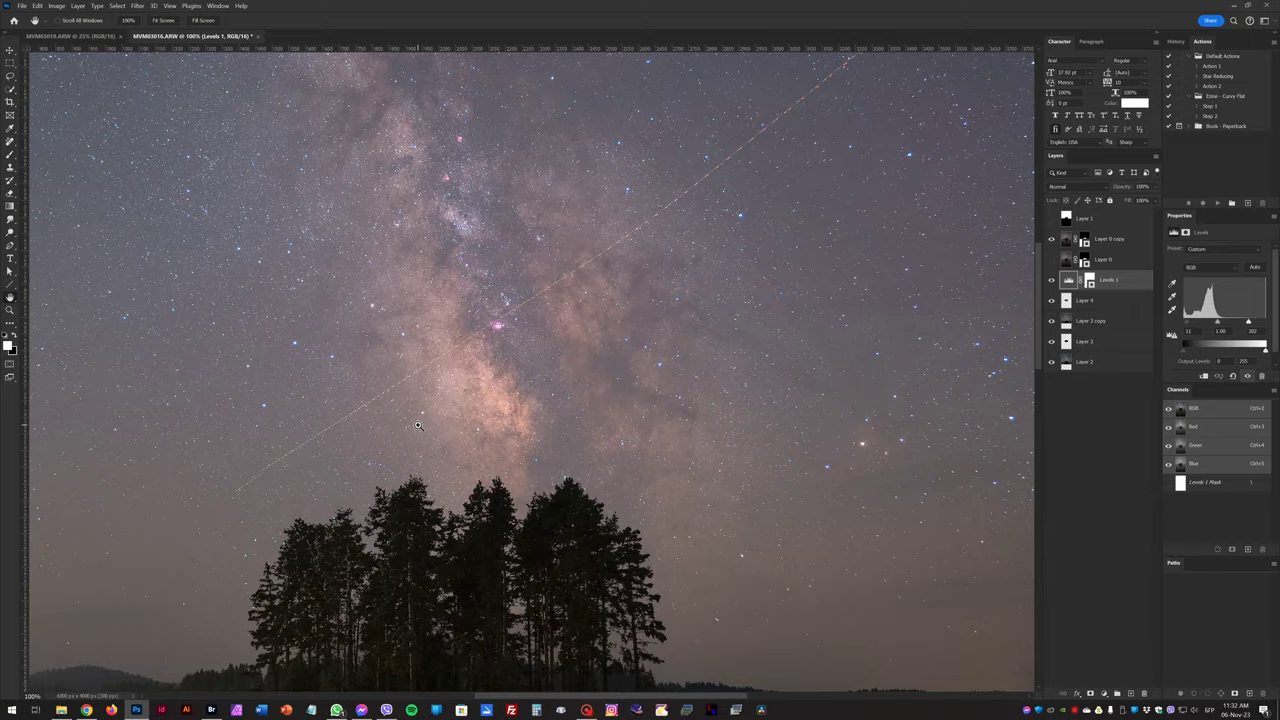
pyautogui.hotkey('ctrl', '-')
pyautogui.hotkey('ctrl', '-')
pyautogui.hotkey('ctrl', '-')
pyautogui.hotkey('ctrl', '-')
pyautogui.hotkey('ctrl', '+')
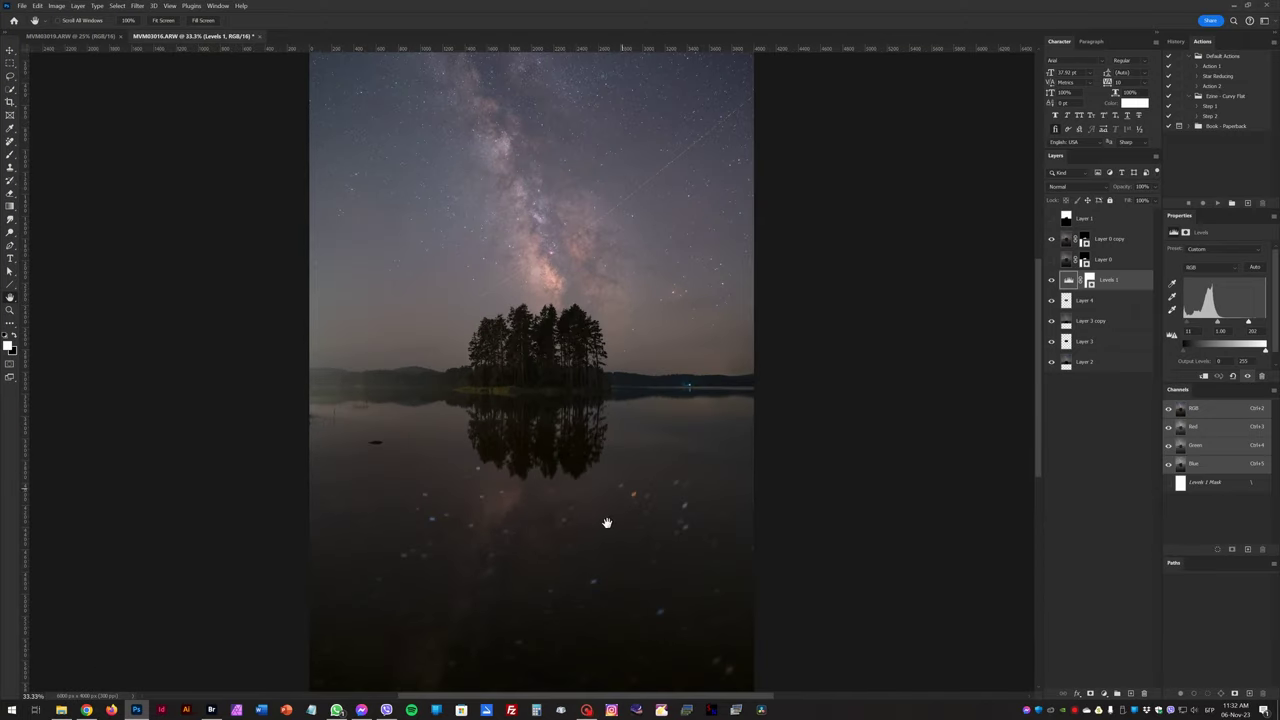
pyautogui.click(10, 51)
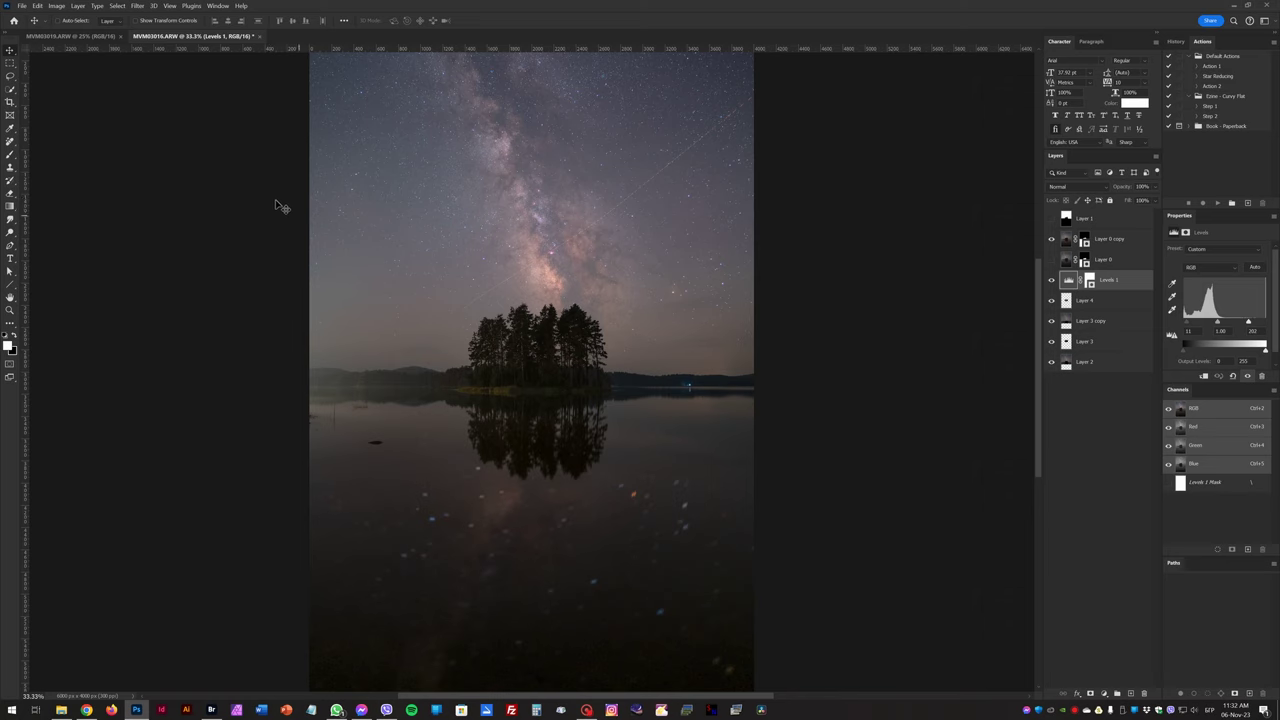
pyautogui.click(40, 6)
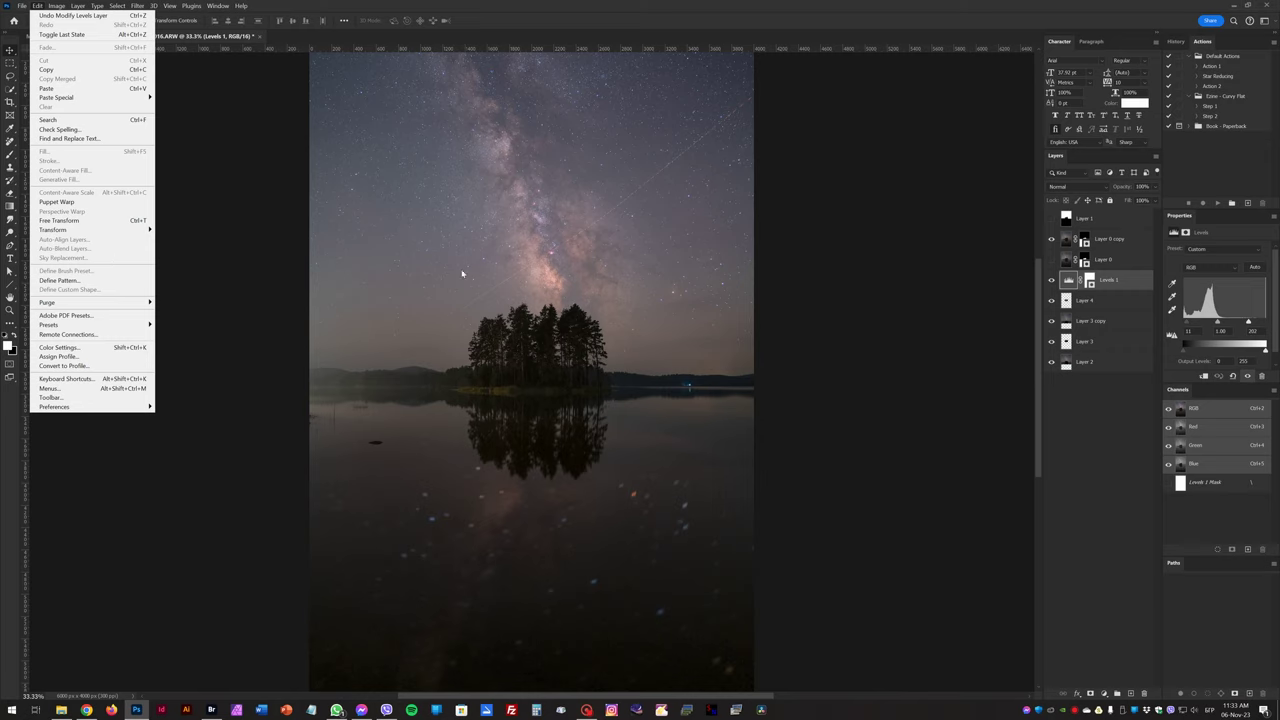
pyautogui.click(606, 290)
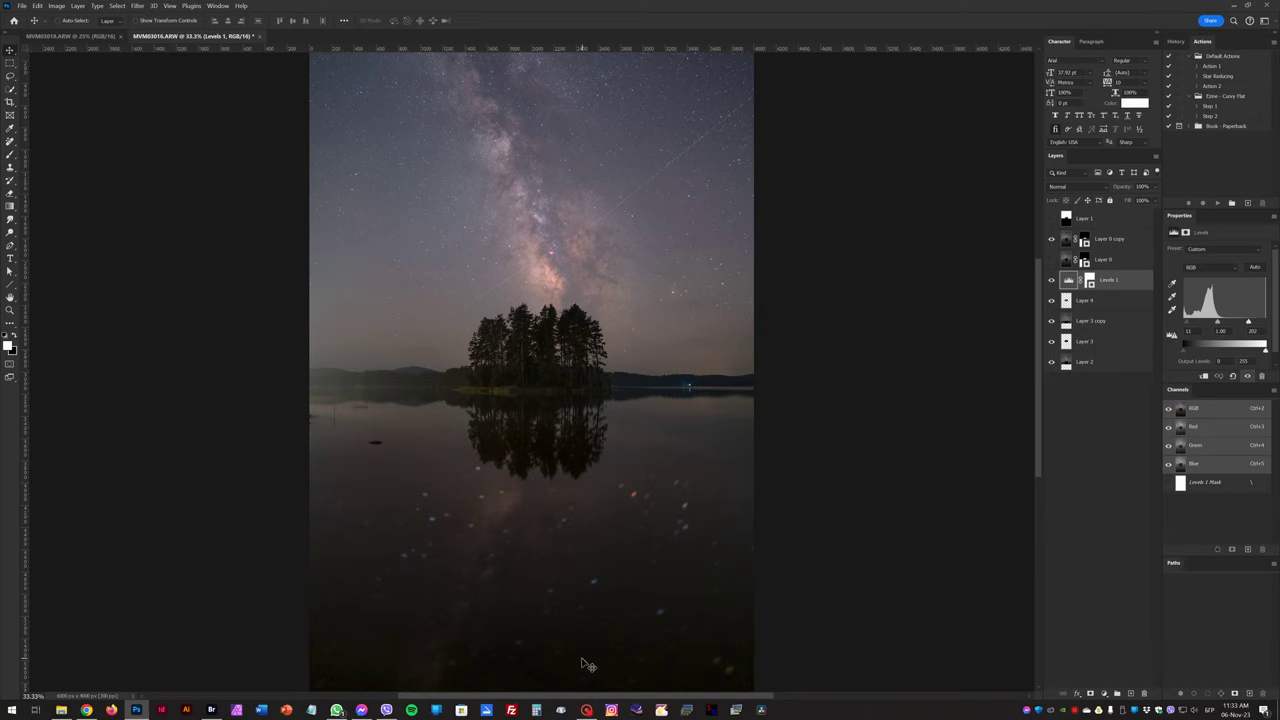
pyautogui.click(588, 710)
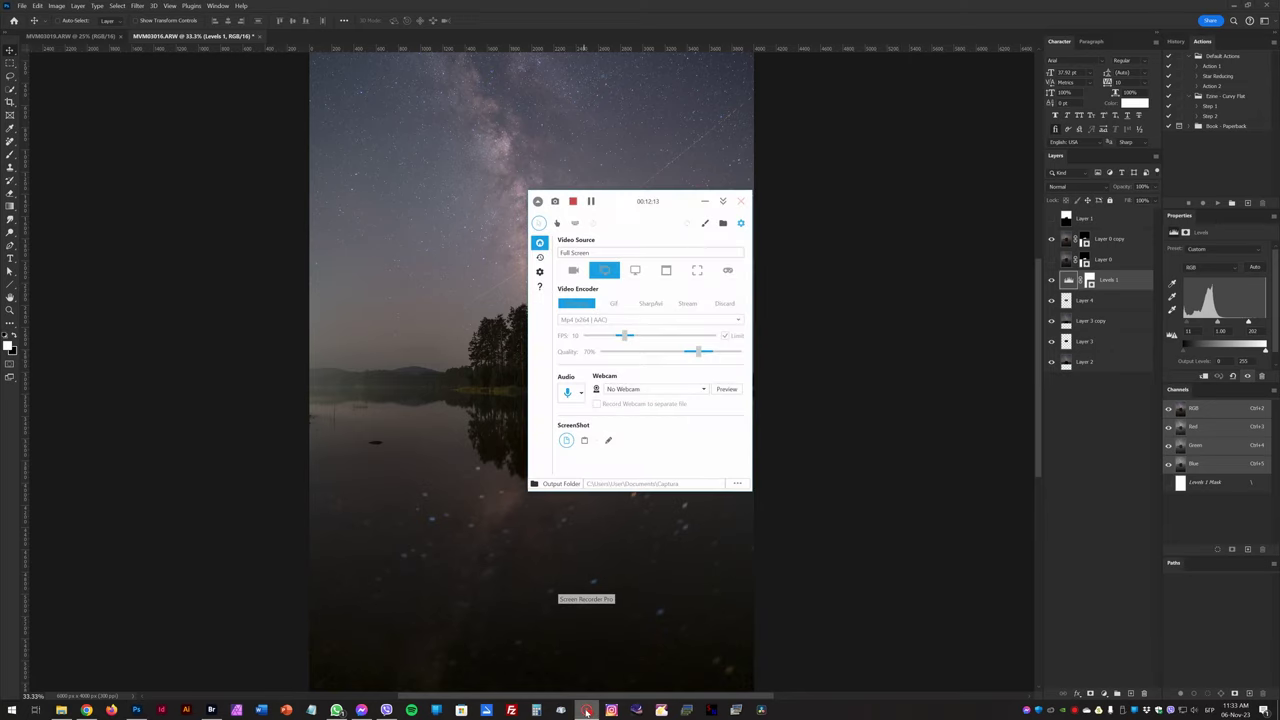